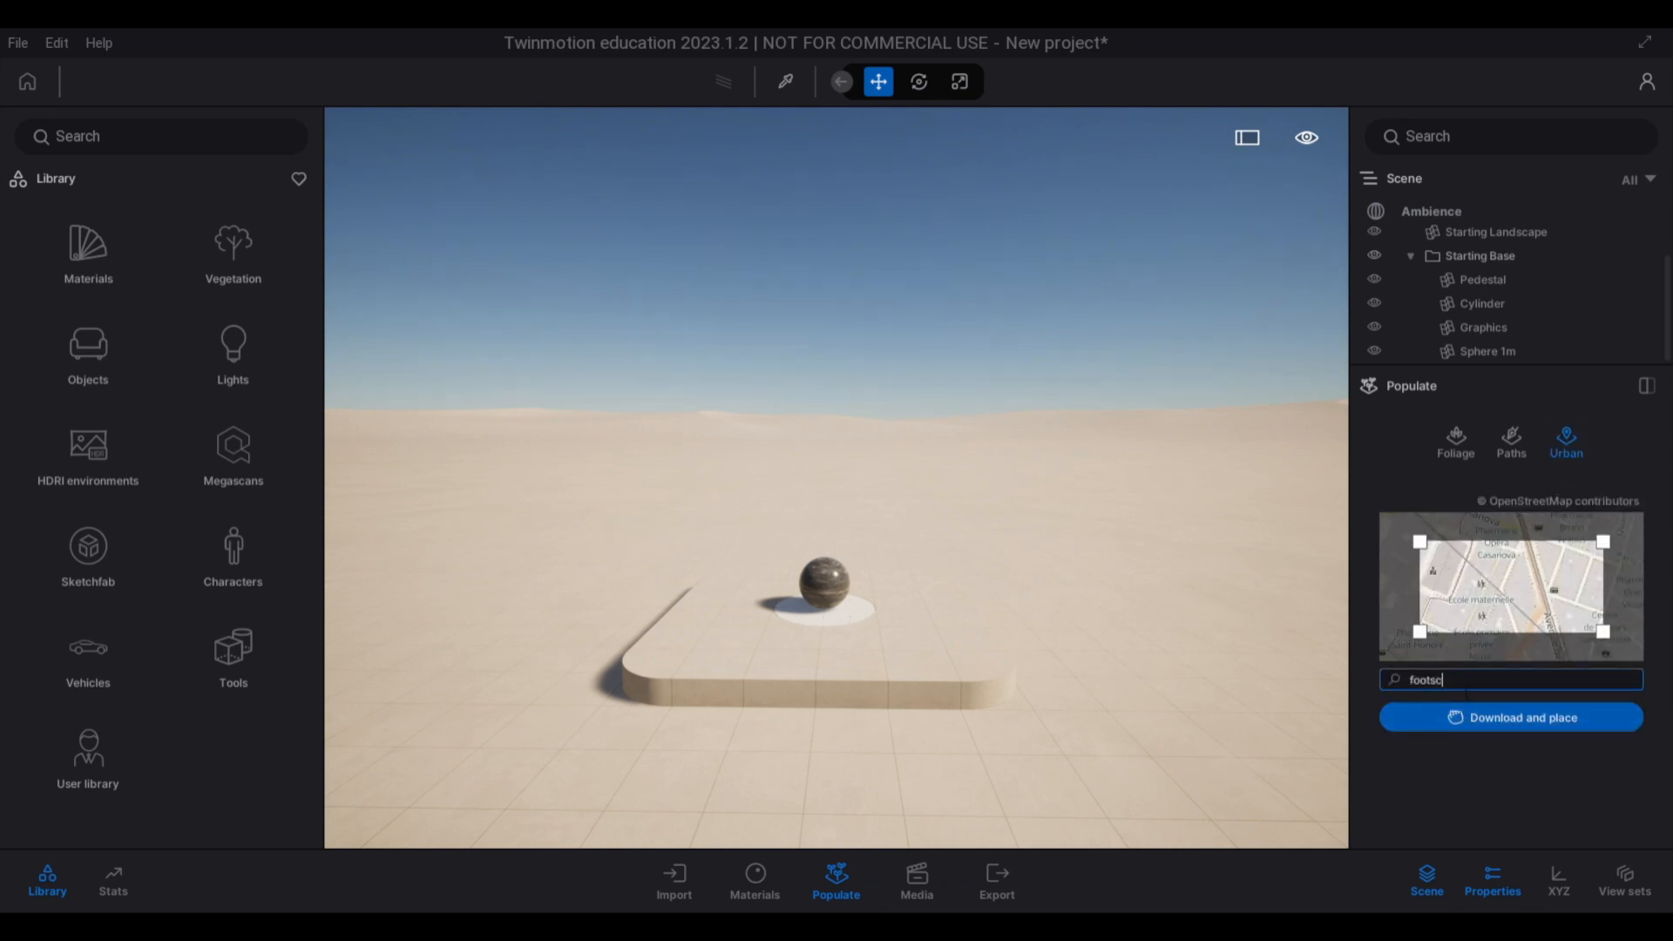
Find the "footsc" location on the urban map, widen and reposition the framed area, and download and place it in the scene
{"action": "left_click", "coordinate": [1469, 716]}
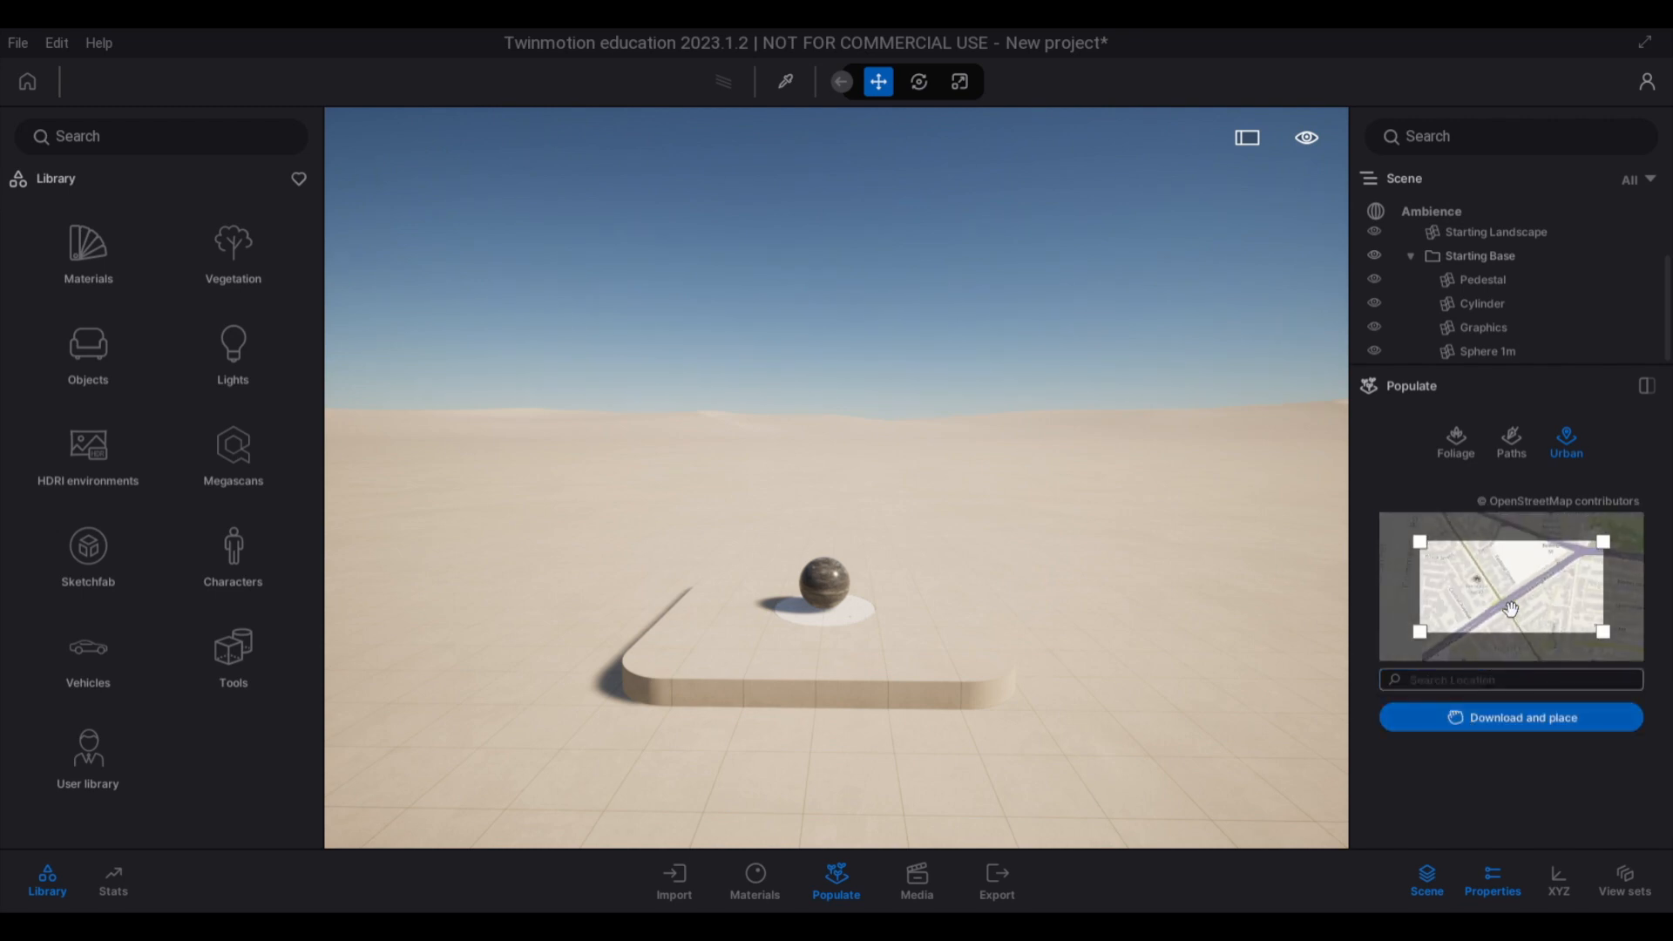
{"action": "left_click_drag", "start_coordinate": [1538, 594], "coordinate": [1528, 603]}
{"action": "scroll", "coordinate": [1531, 598], "scroll_direction": "down", "scroll_amount": 3}
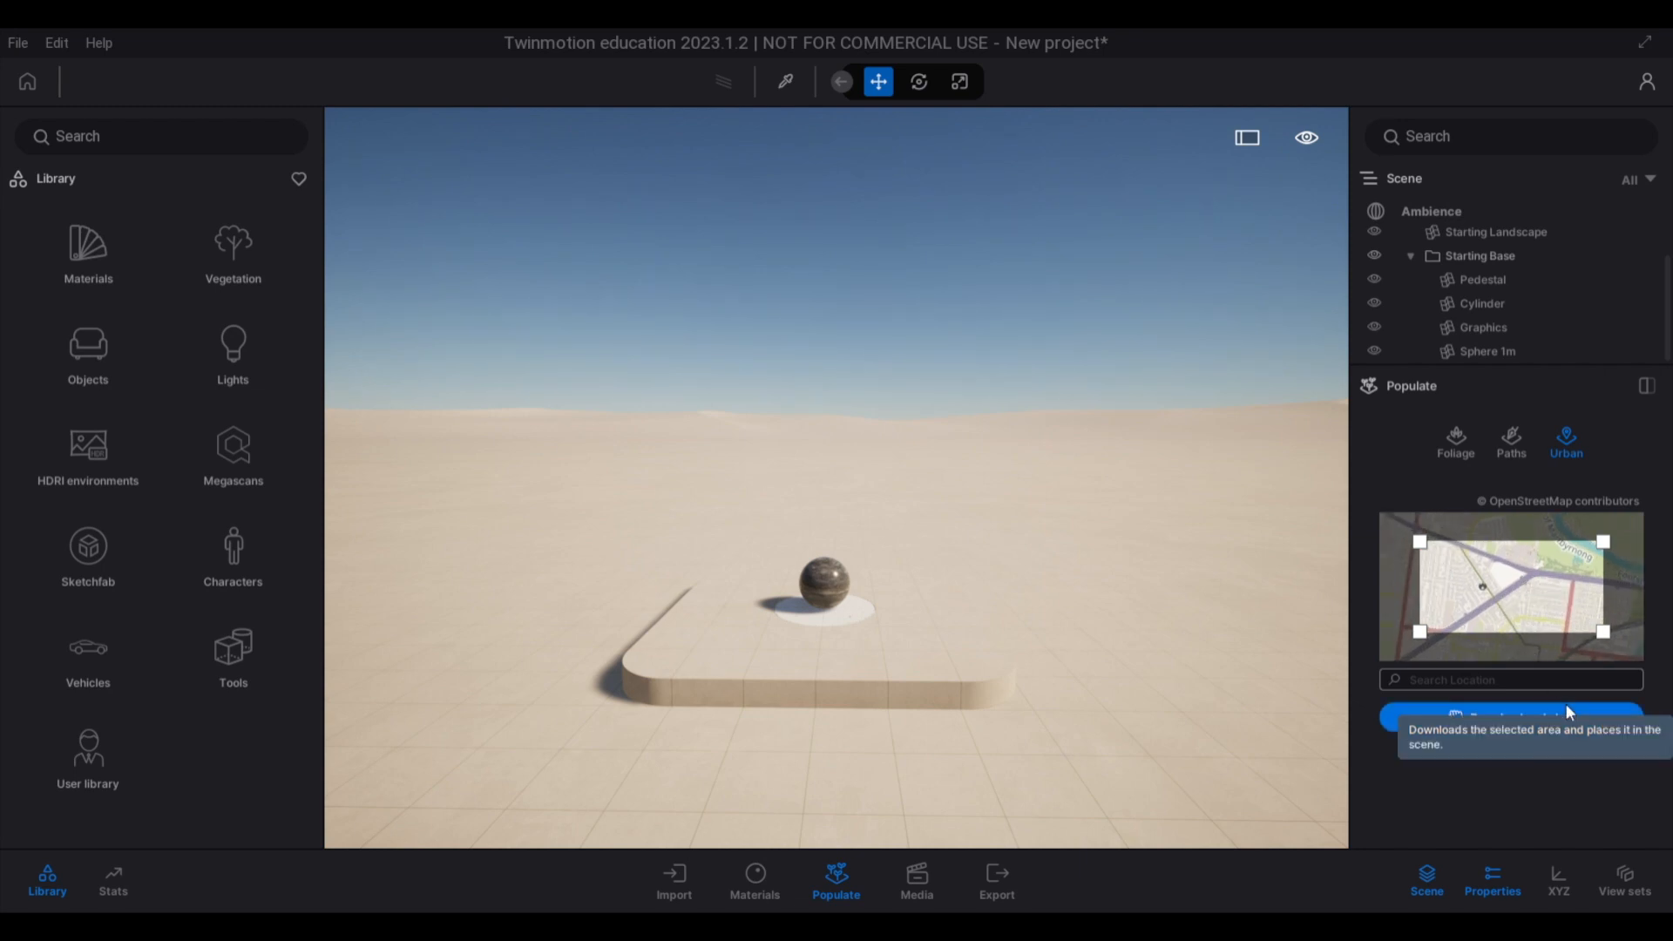
{"action": "left_click_drag", "start_coordinate": [1547, 603], "coordinate": [1533, 620]}
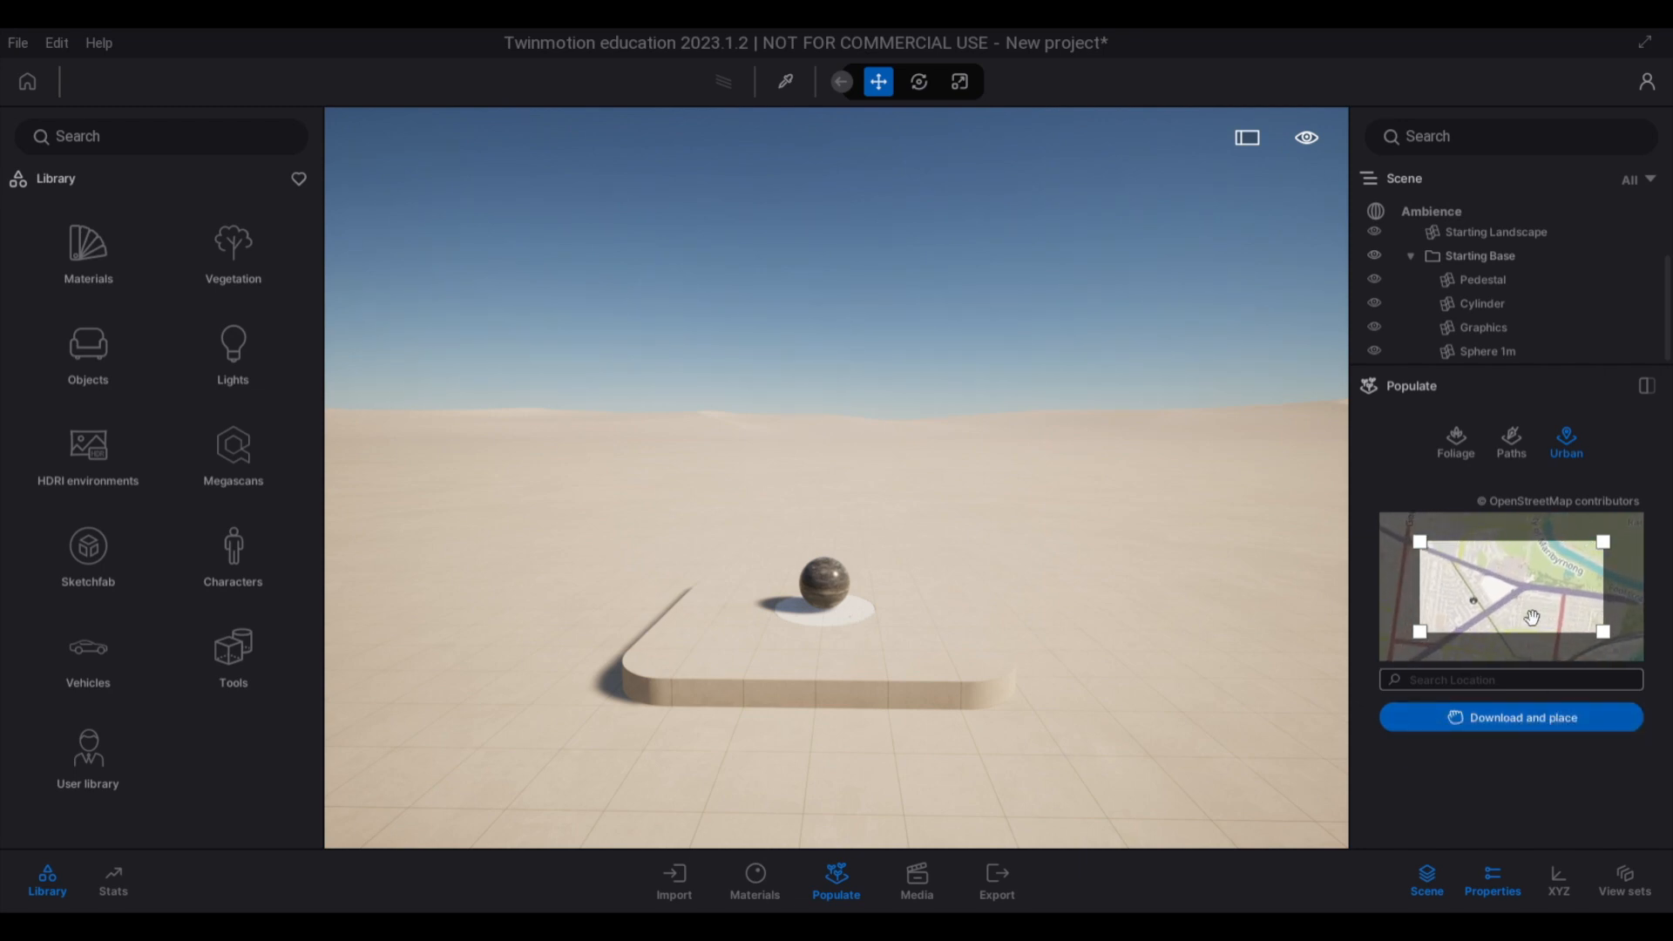
{"action": "left_click", "coordinate": [1565, 721]}
Fly around the placed city model to examine its buildings, roads and green areas from street level and above
{"action": "scroll", "coordinate": [889, 636], "scroll_direction": "down", "scroll_amount": 5}
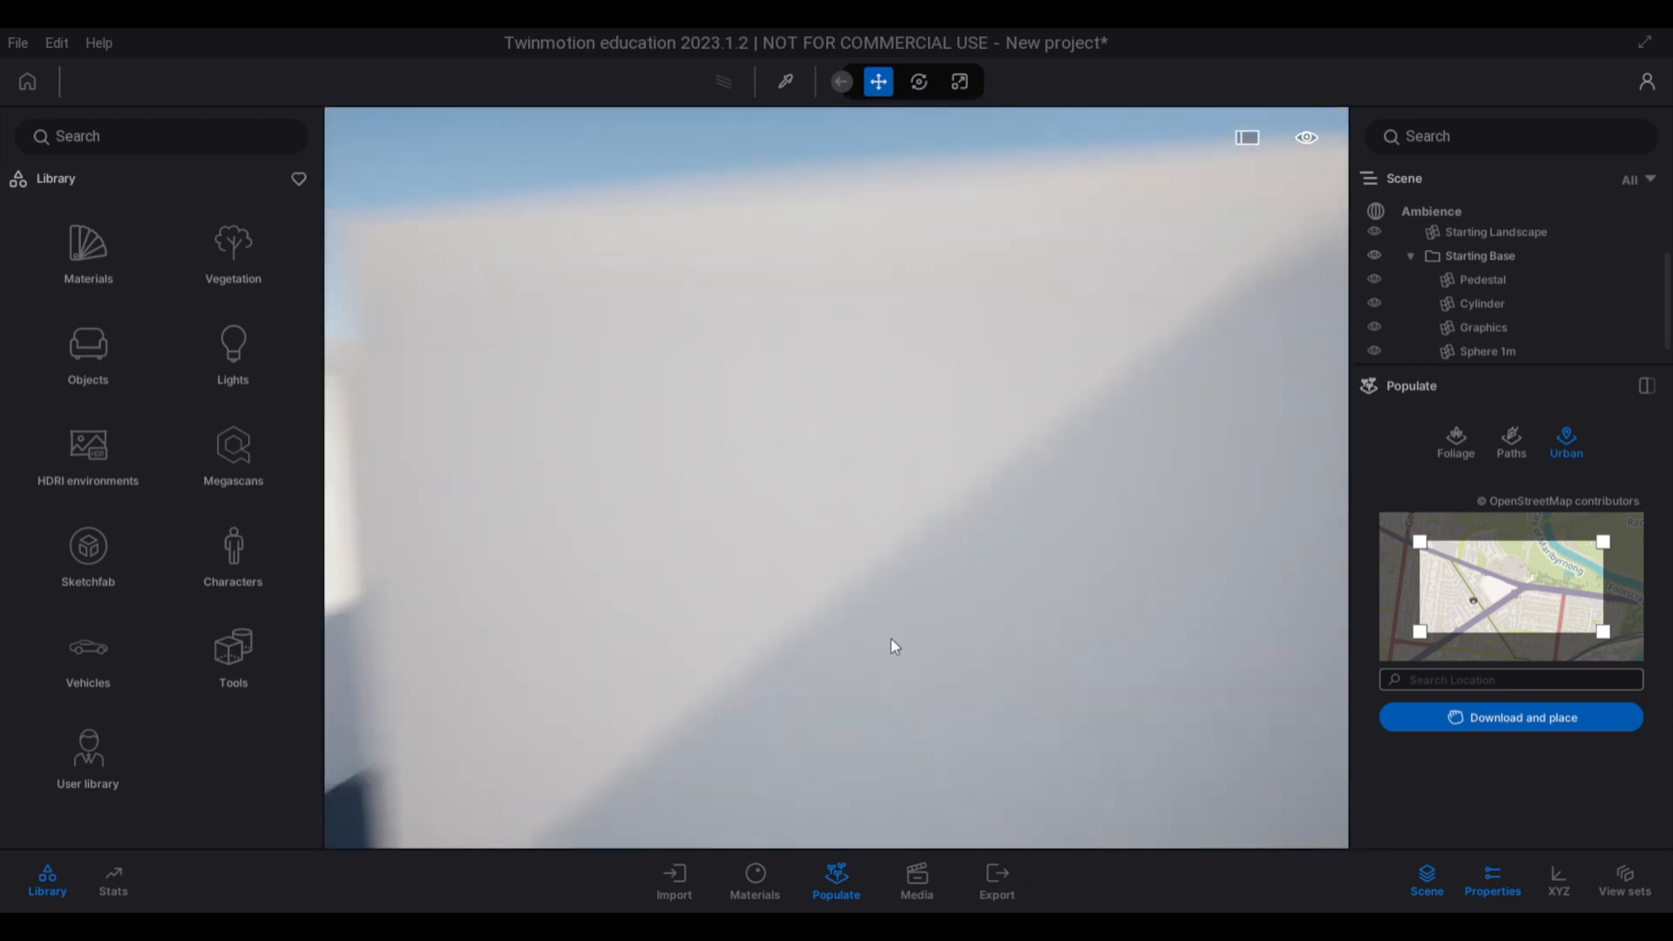
{"action": "right_click_drag", "start_coordinate": [890, 636], "coordinate": [1025, 565]}
{"action": "scroll", "coordinate": [1023, 565], "scroll_direction": "down", "scroll_amount": 8}
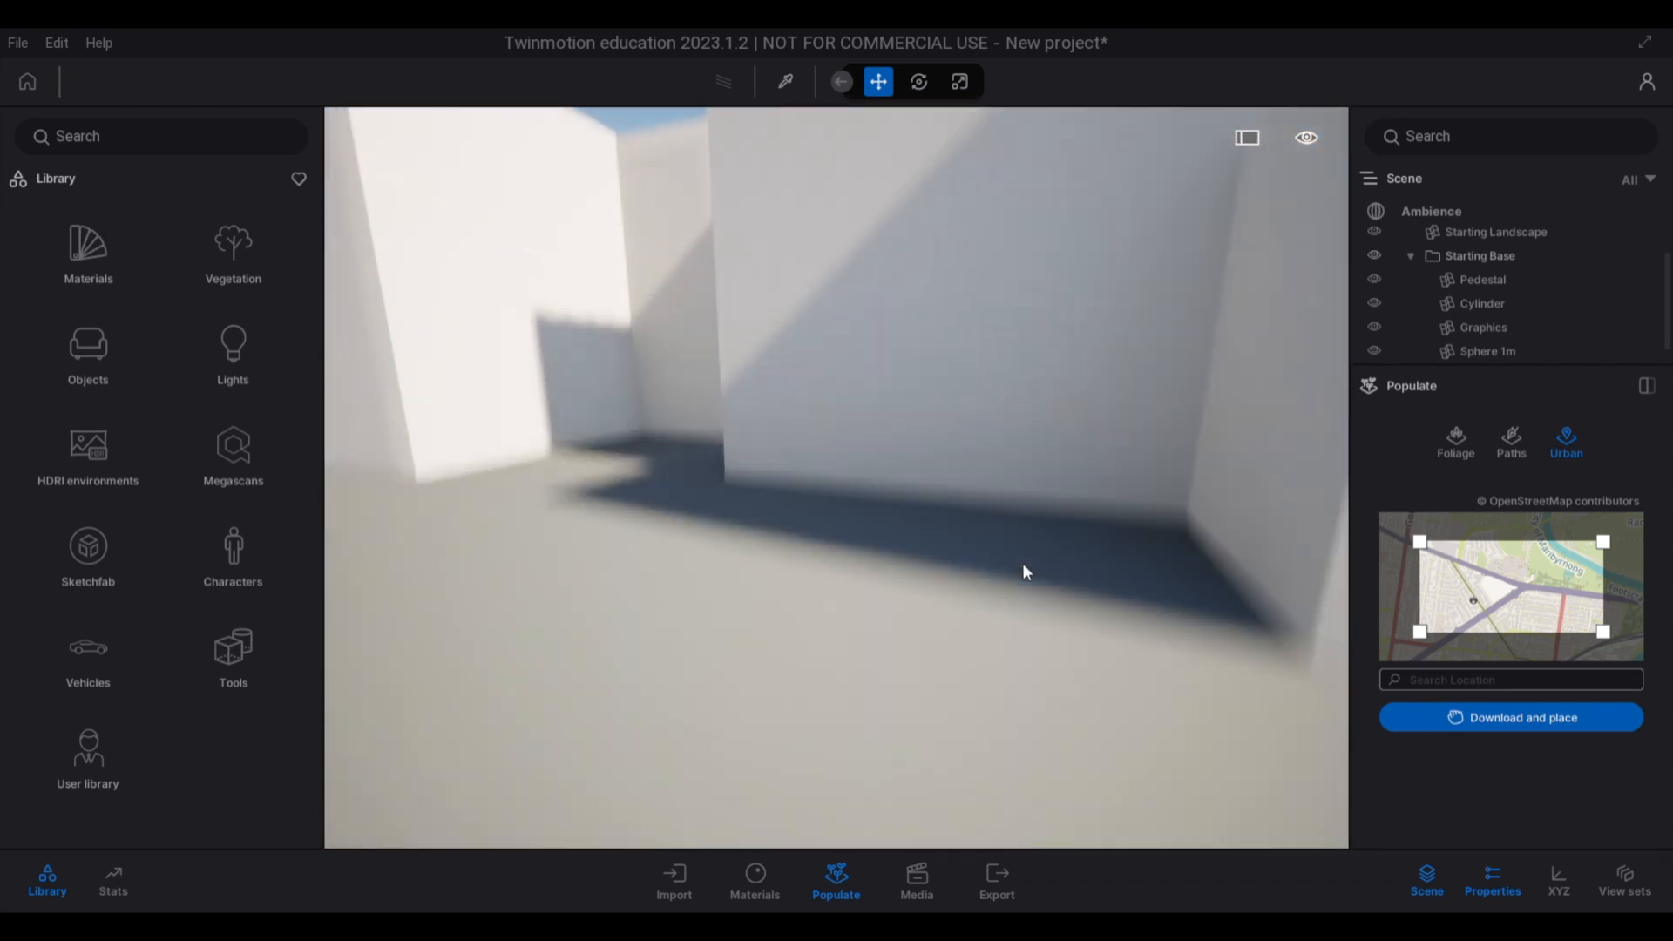
{"action": "key", "text": "w"}
{"action": "key", "text": "d"}
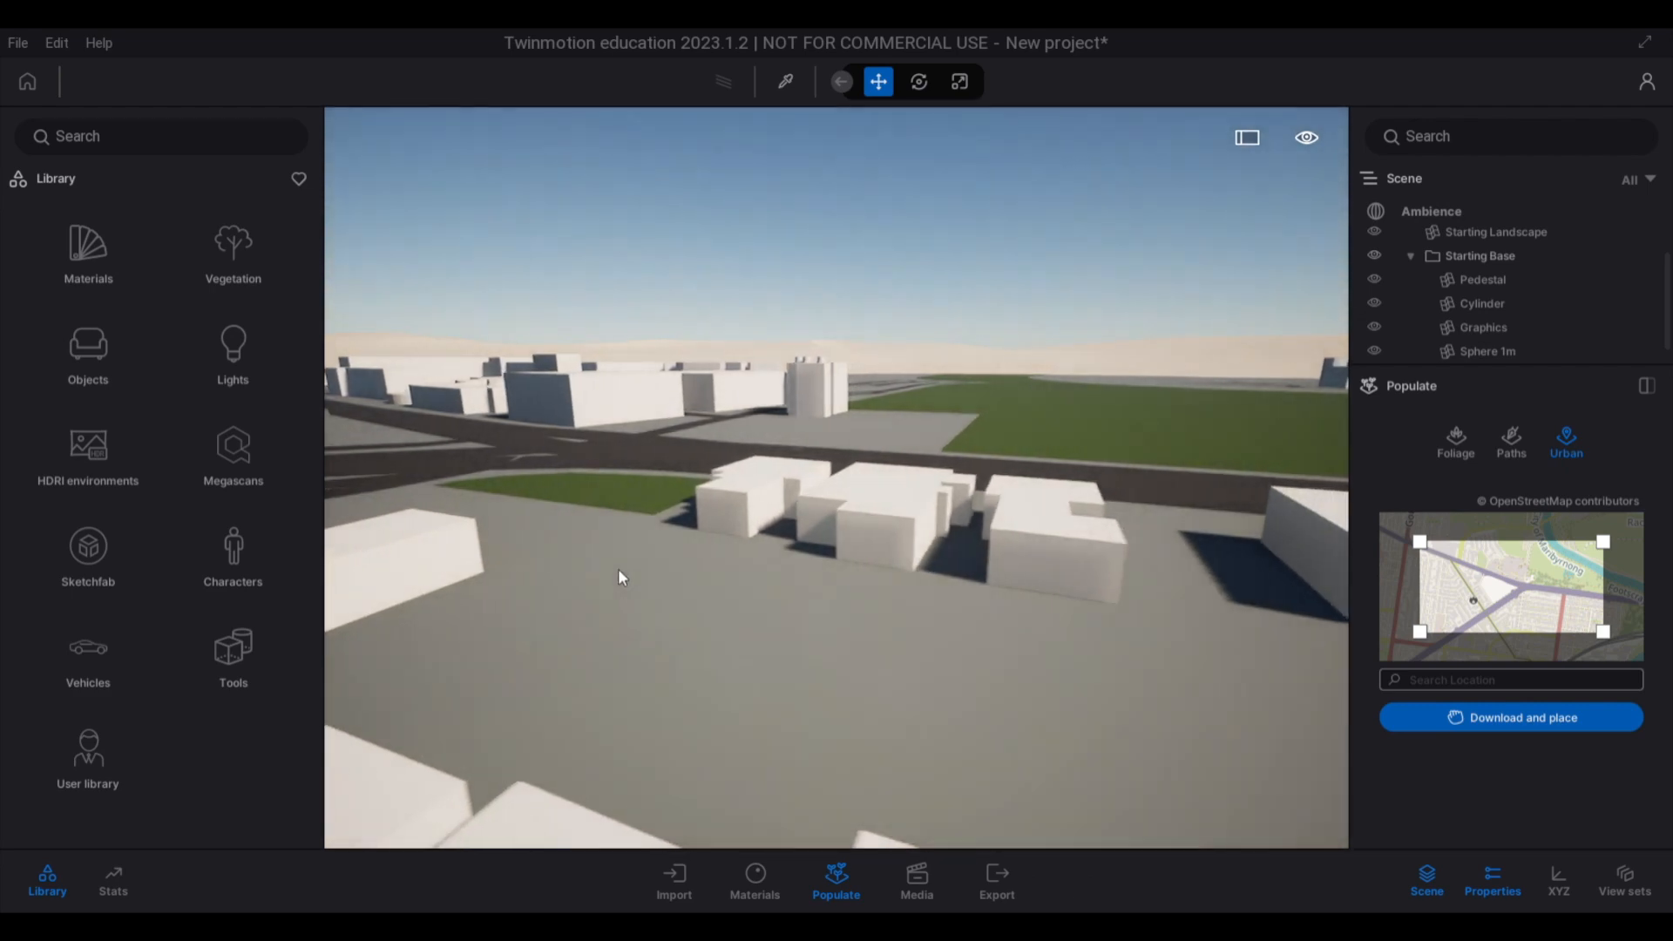
{"action": "key", "text": "s"}
{"action": "right_click_drag", "start_coordinate": [522, 575], "coordinate": [811, 579]}
{"action": "key", "text": "s"}
{"action": "key", "text": "a"}
{"action": "key", "text": "s"}
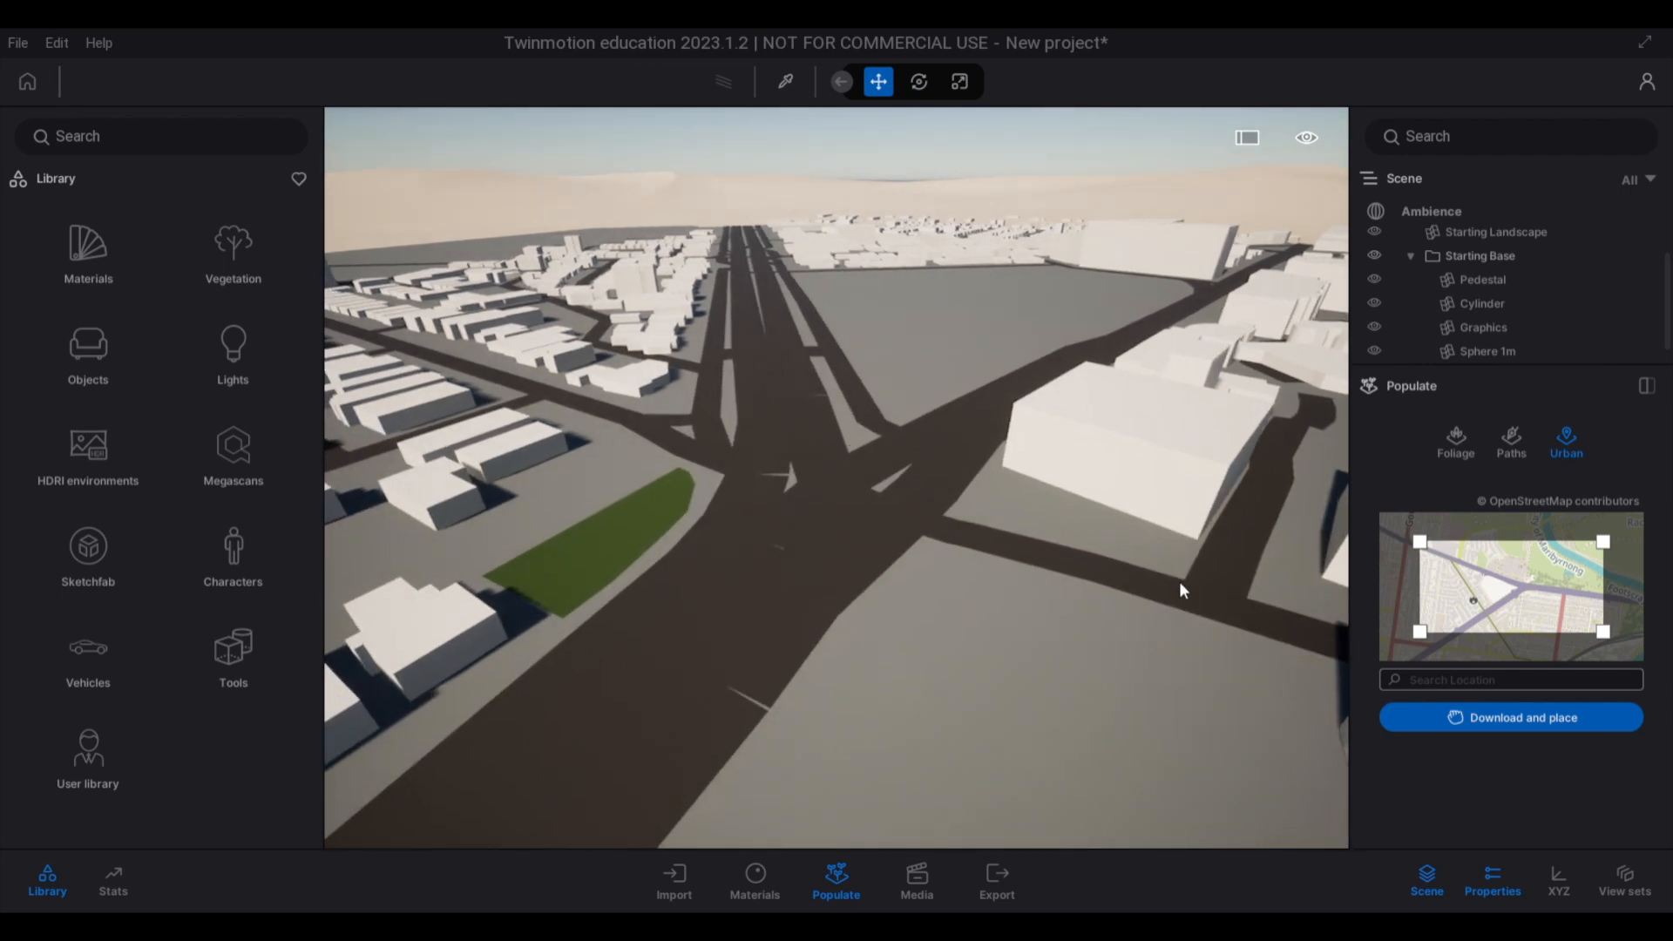
{"action": "key", "text": "e"}
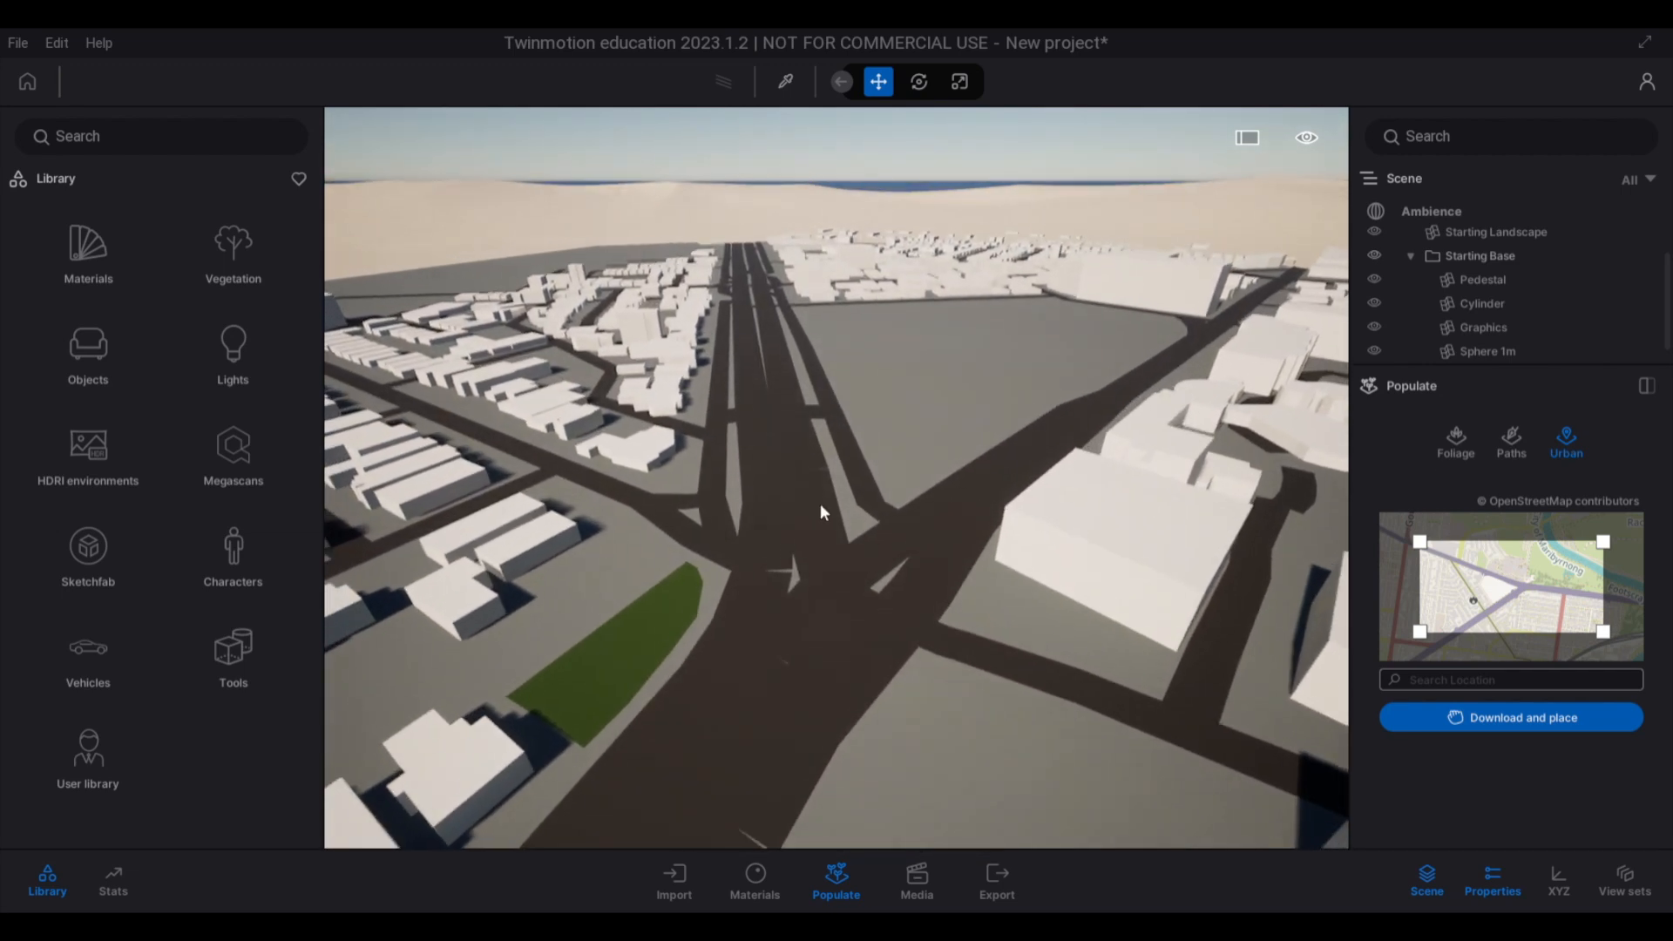
{"action": "middle_click_drag", "start_coordinate": [919, 509], "coordinate": [501, 432], "text": "shift"}
{"action": "key", "text": "a"}
{"action": "key", "text": "w"}
{"action": "key", "text": "a"}
{"action": "key", "text": "w"}
{"action": "key", "text": "a"}
{"action": "scroll", "coordinate": [500, 432], "scroll_direction": "down", "scroll_amount": 5}
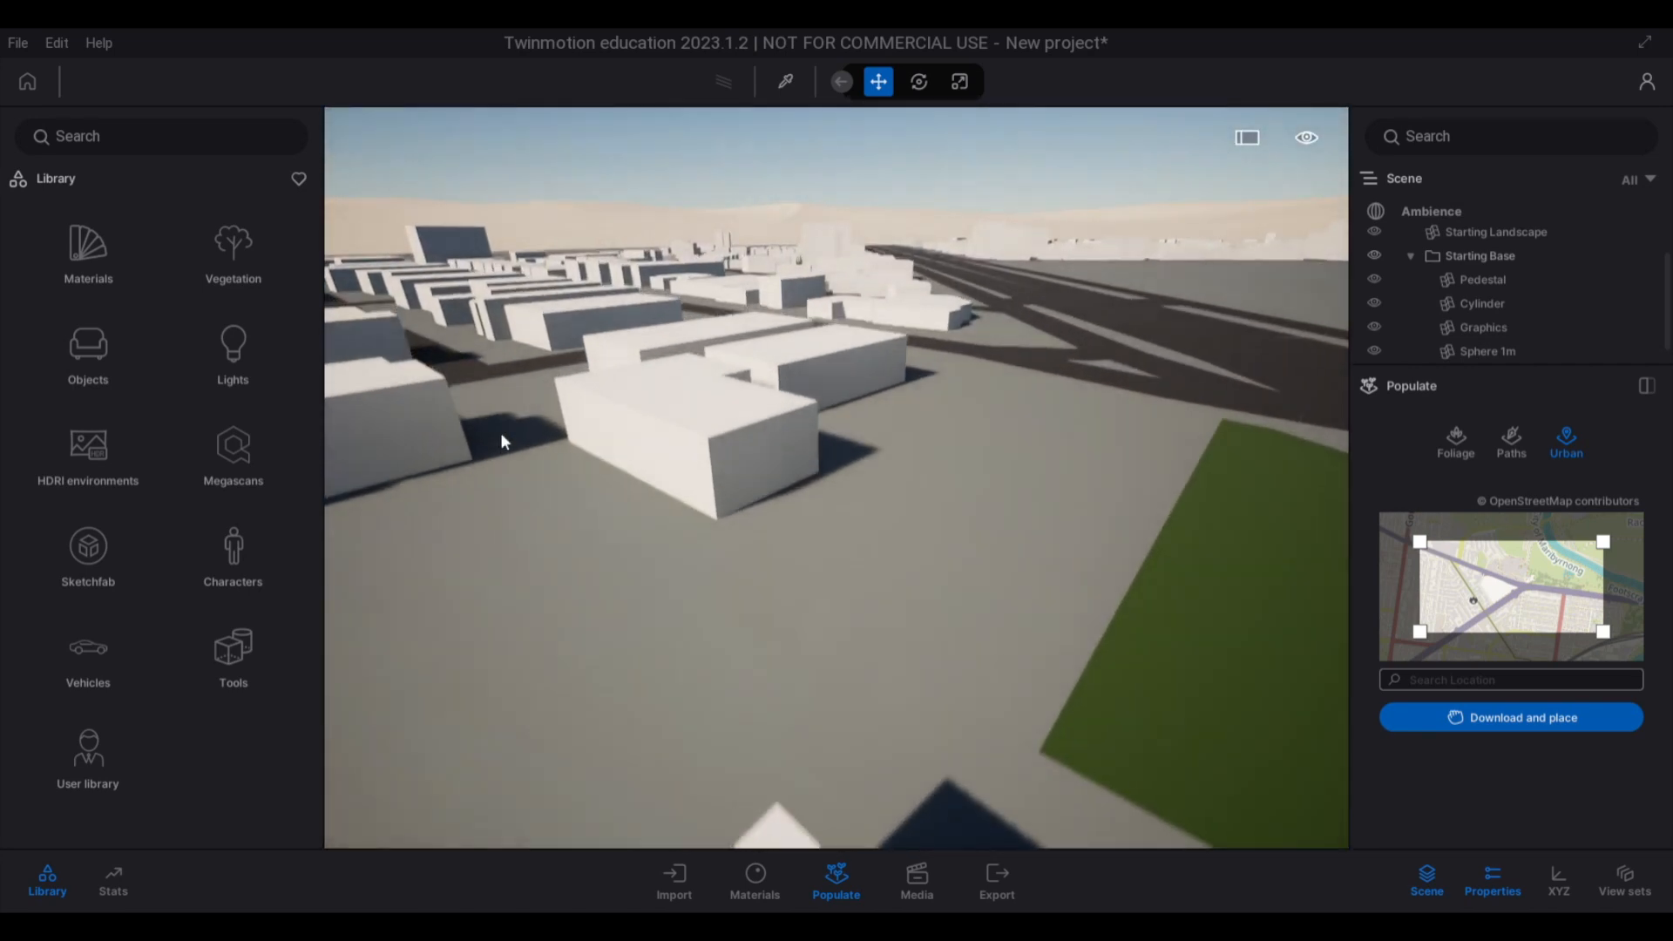
{"action": "scroll", "coordinate": [793, 556], "scroll_direction": "down", "scroll_amount": 5}
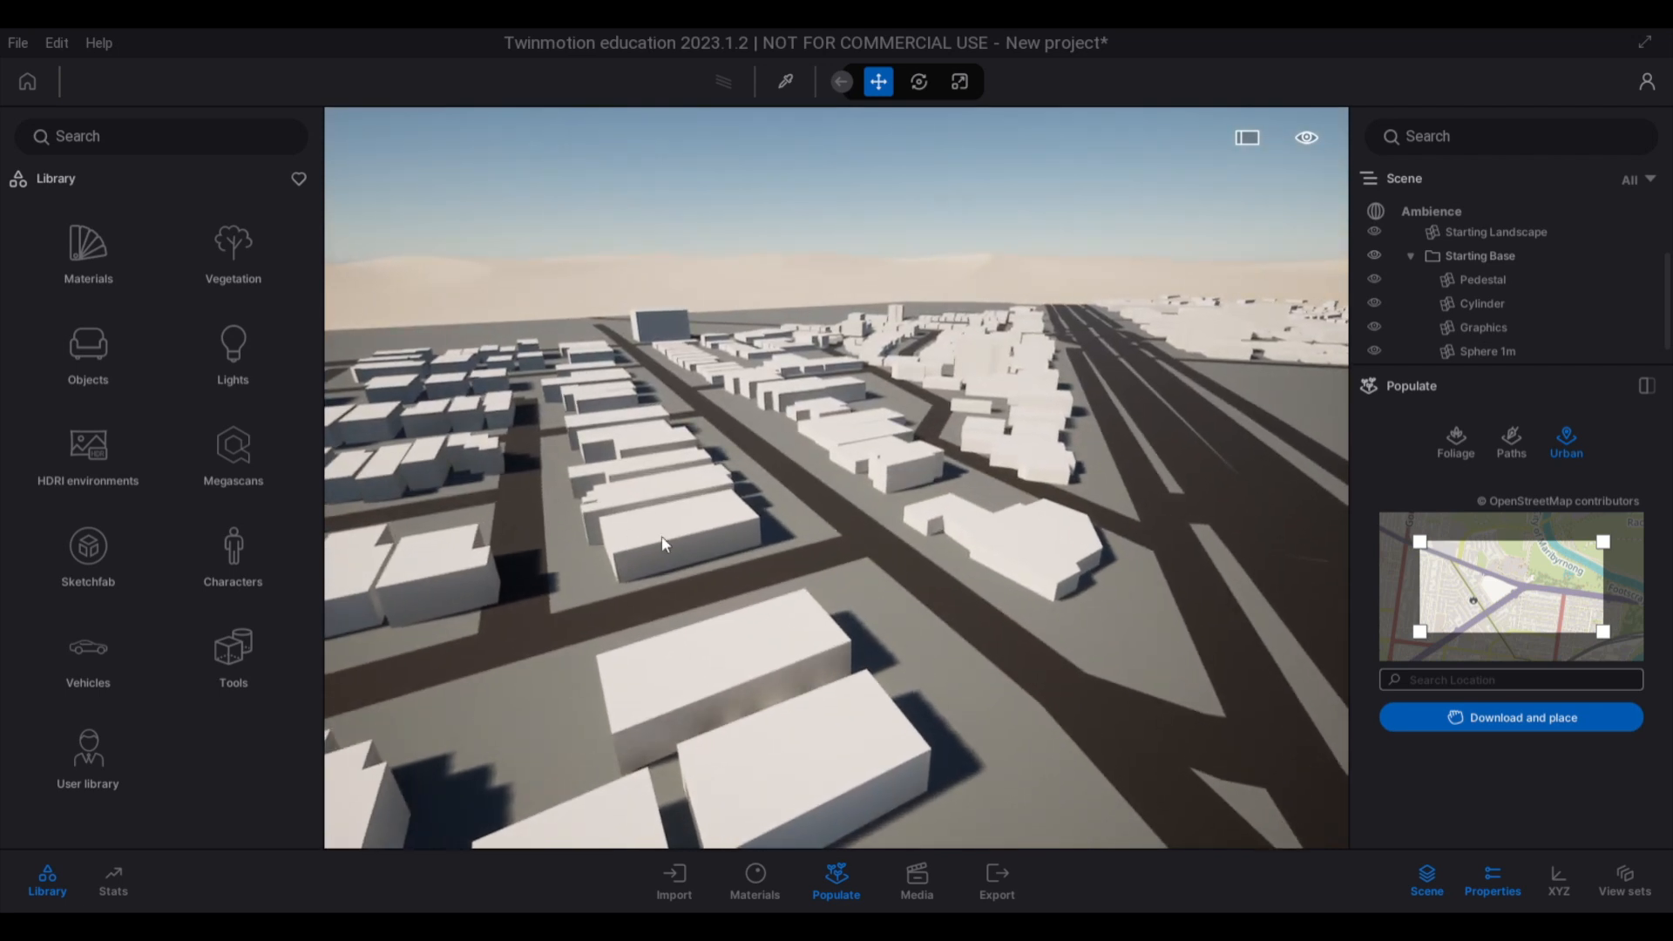
Select the building at the end of the central block and browse the library's Fabric materials
{"action": "left_click", "coordinate": [671, 533]}
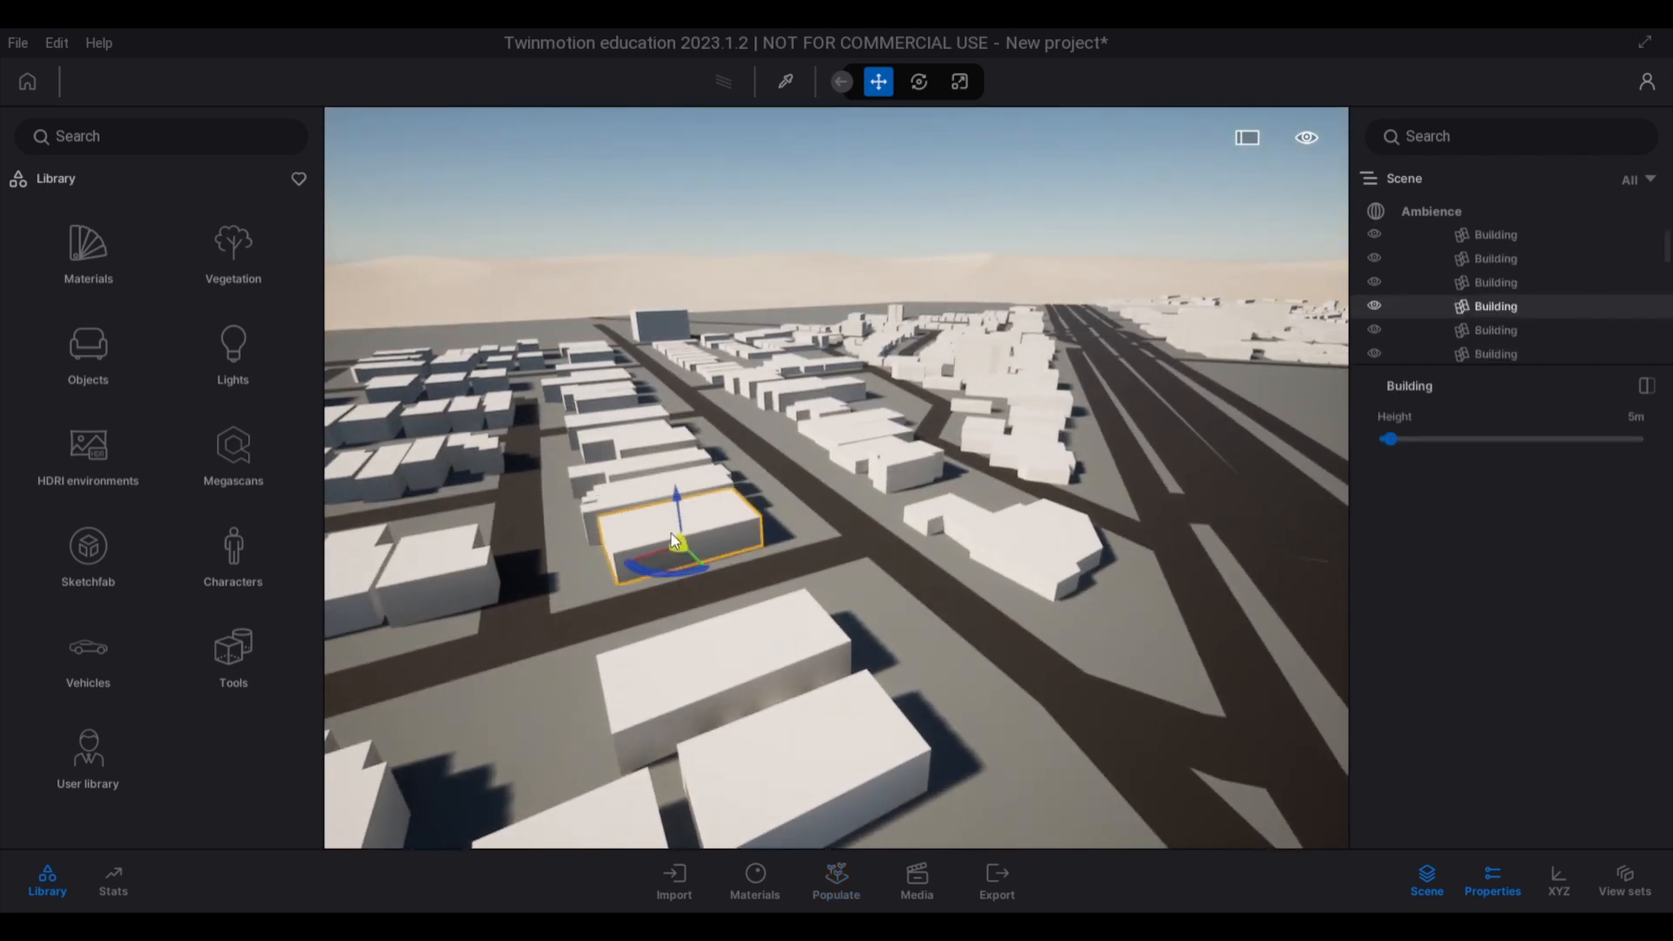
{"action": "left_click", "coordinate": [91, 253]}
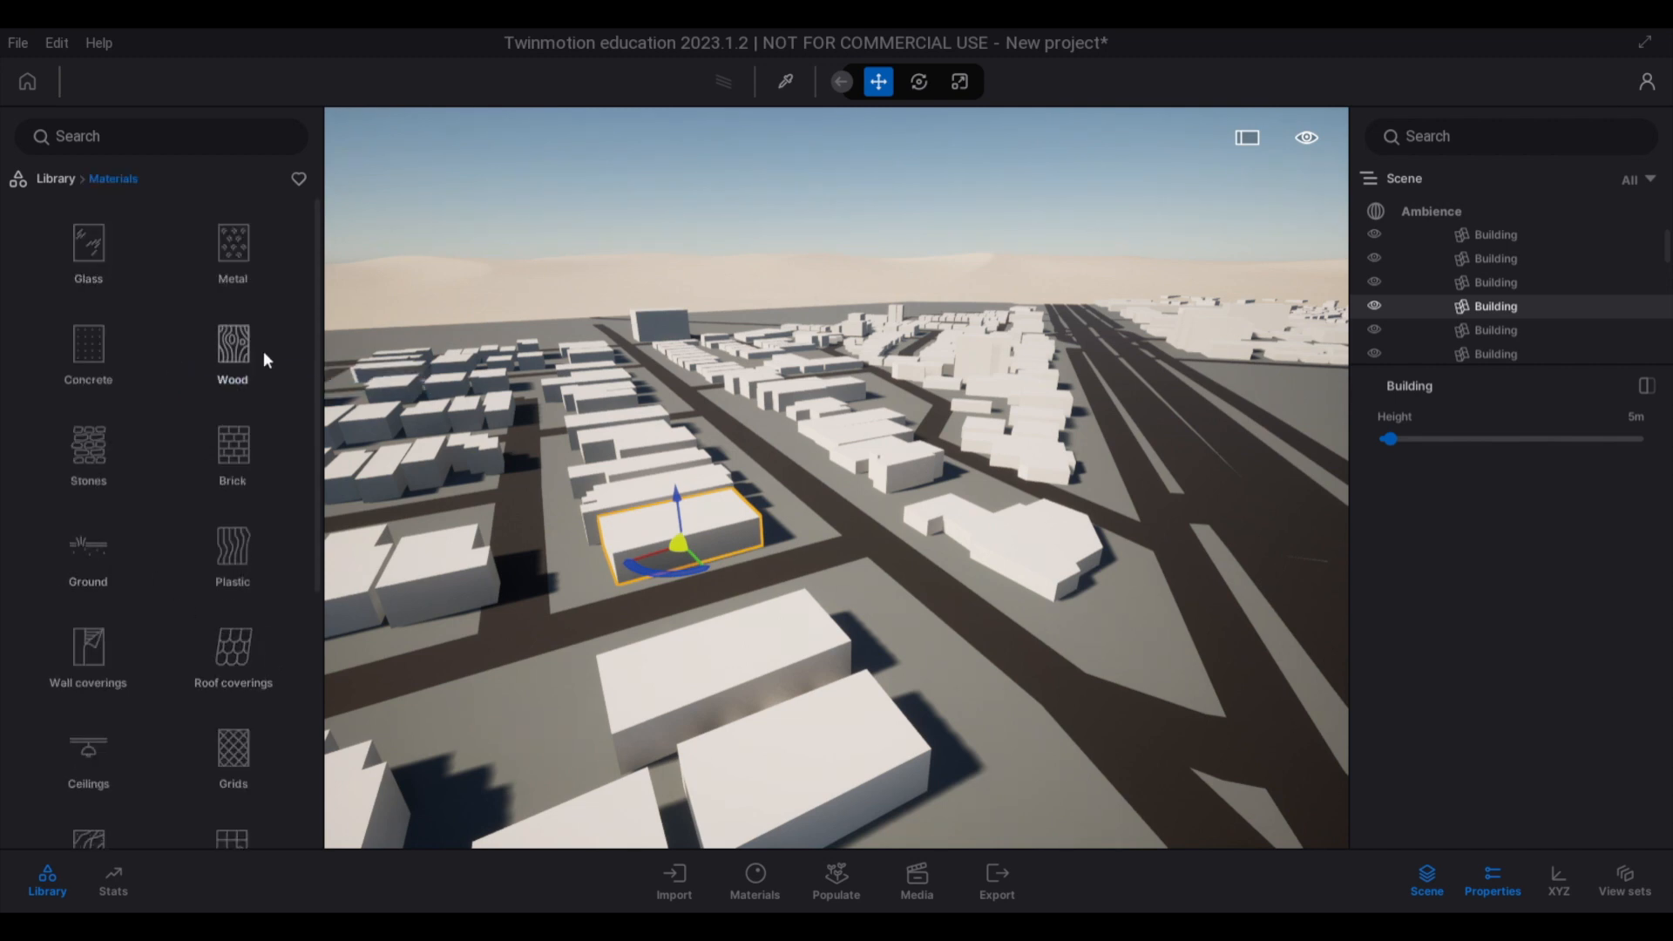
{"action": "scroll", "coordinate": [204, 471], "scroll_direction": "down", "scroll_amount": 2}
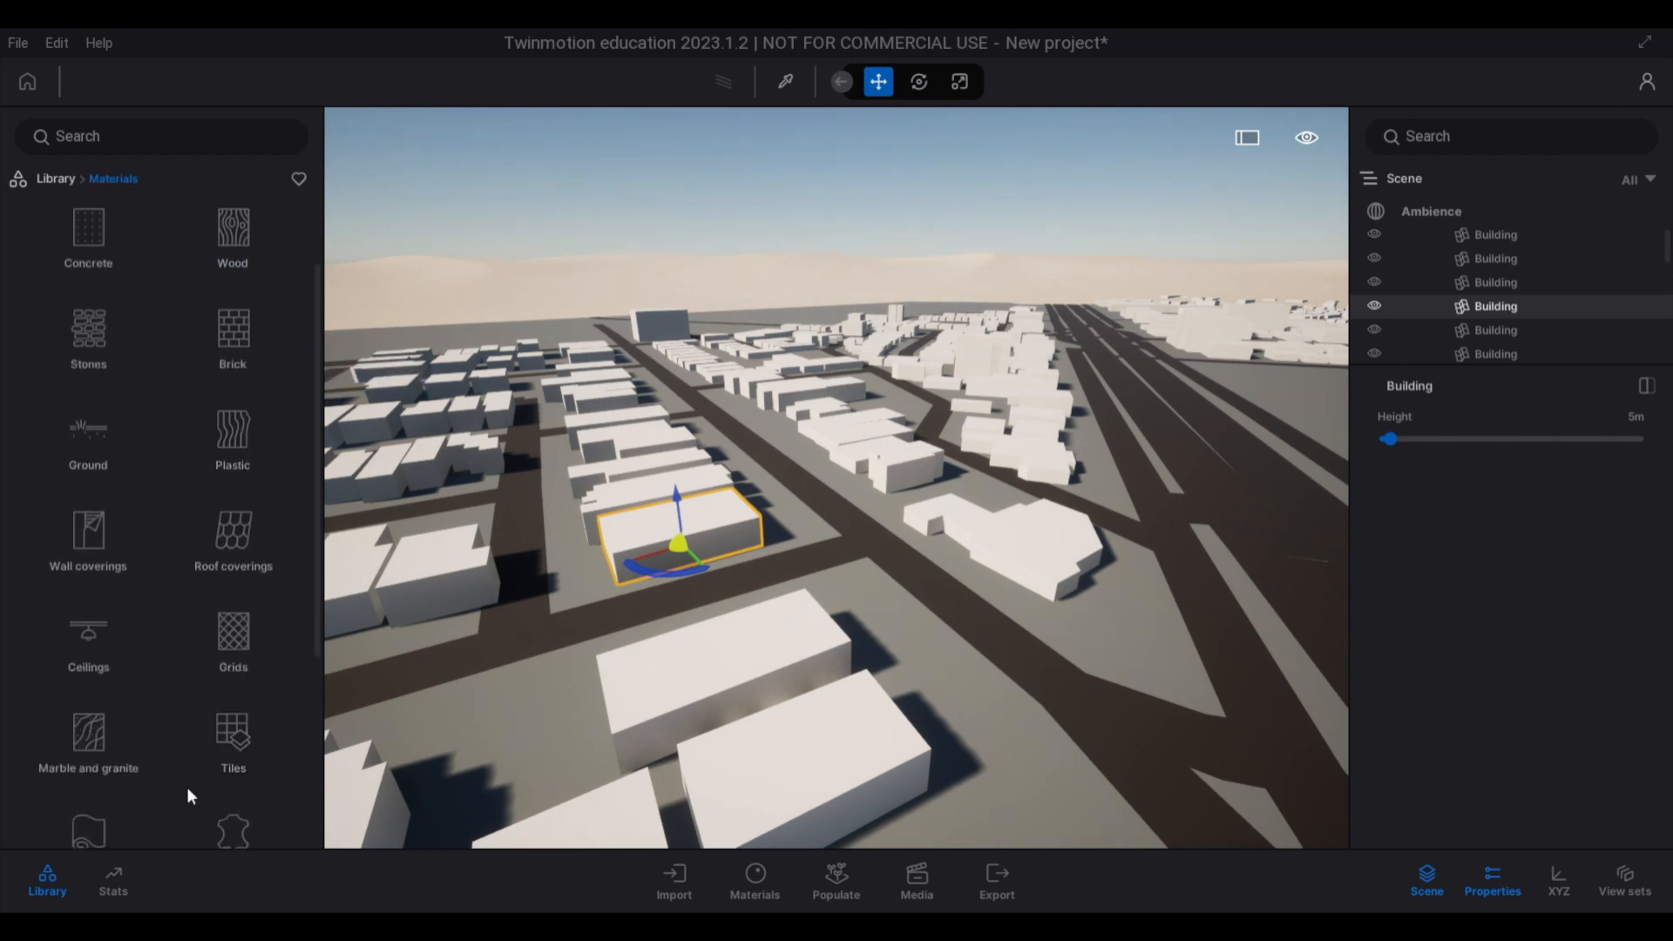
{"action": "scroll", "coordinate": [189, 795], "scroll_direction": "down", "scroll_amount": 1}
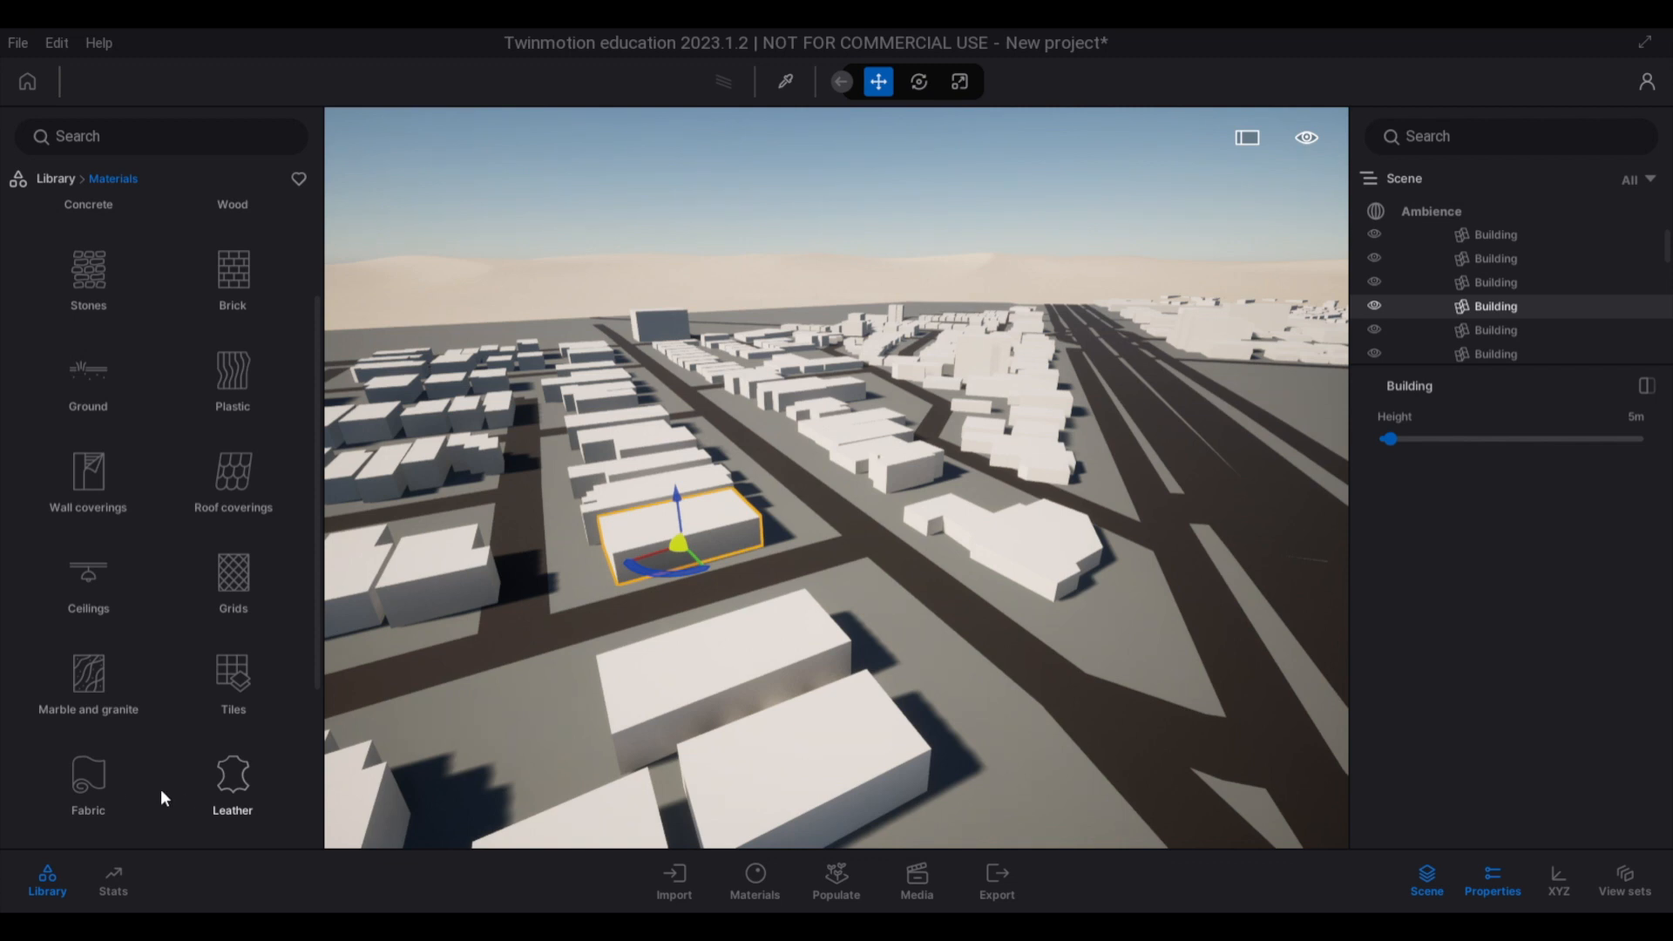
{"action": "left_click", "coordinate": [88, 772]}
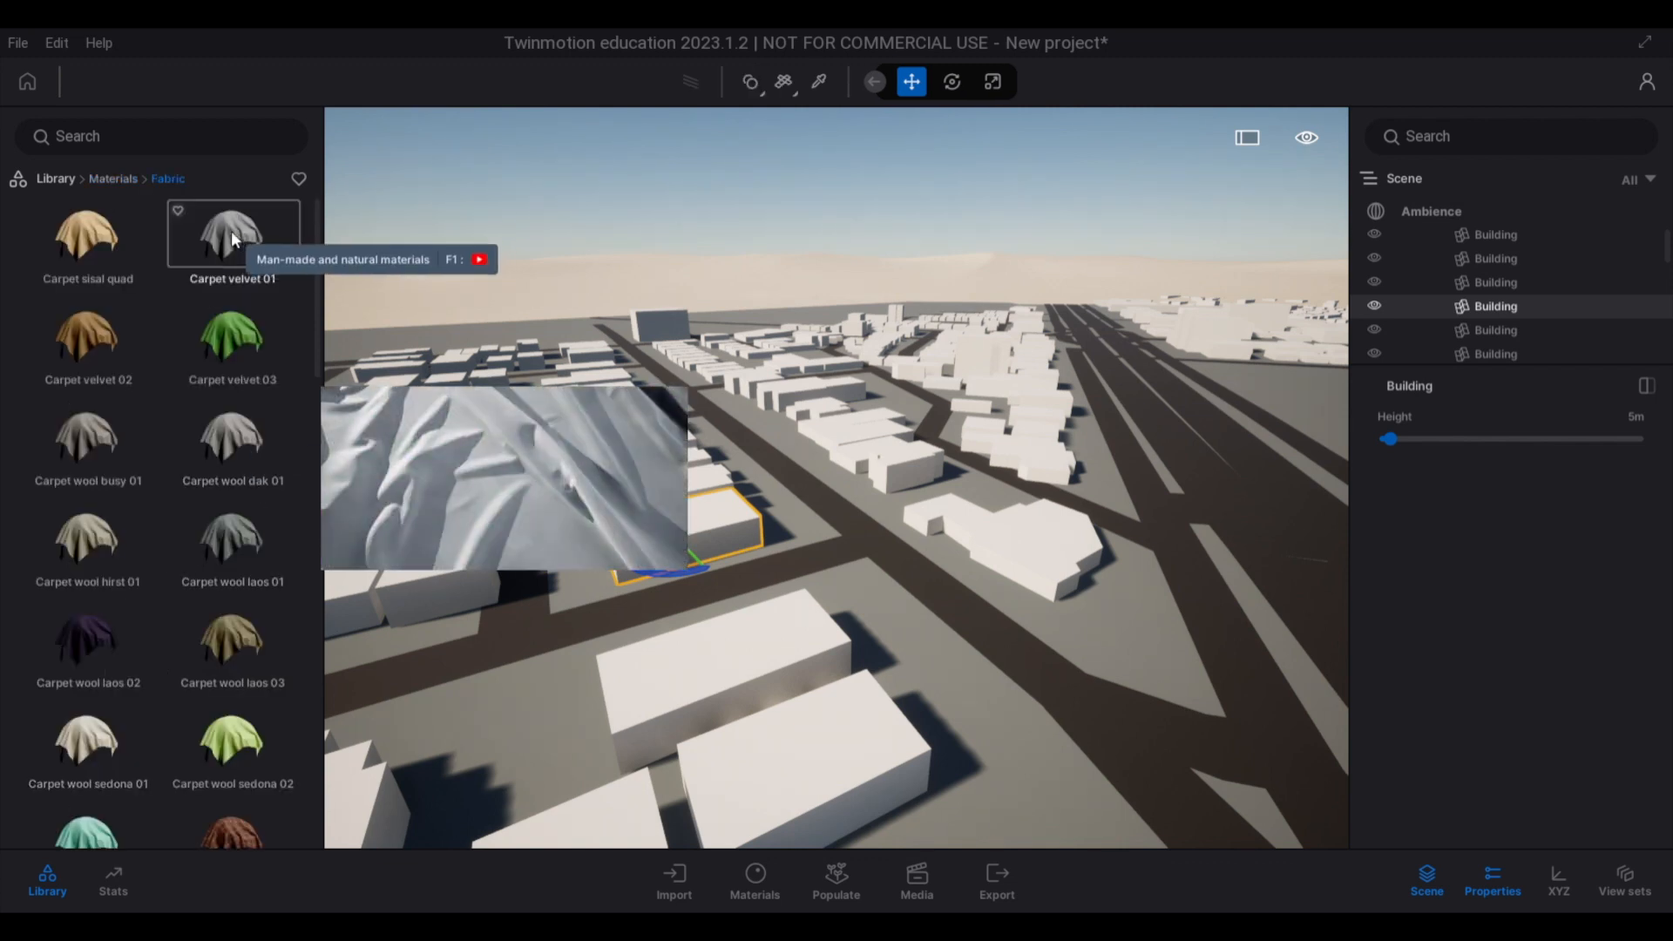
{"action": "left_click", "coordinate": [56, 177]}
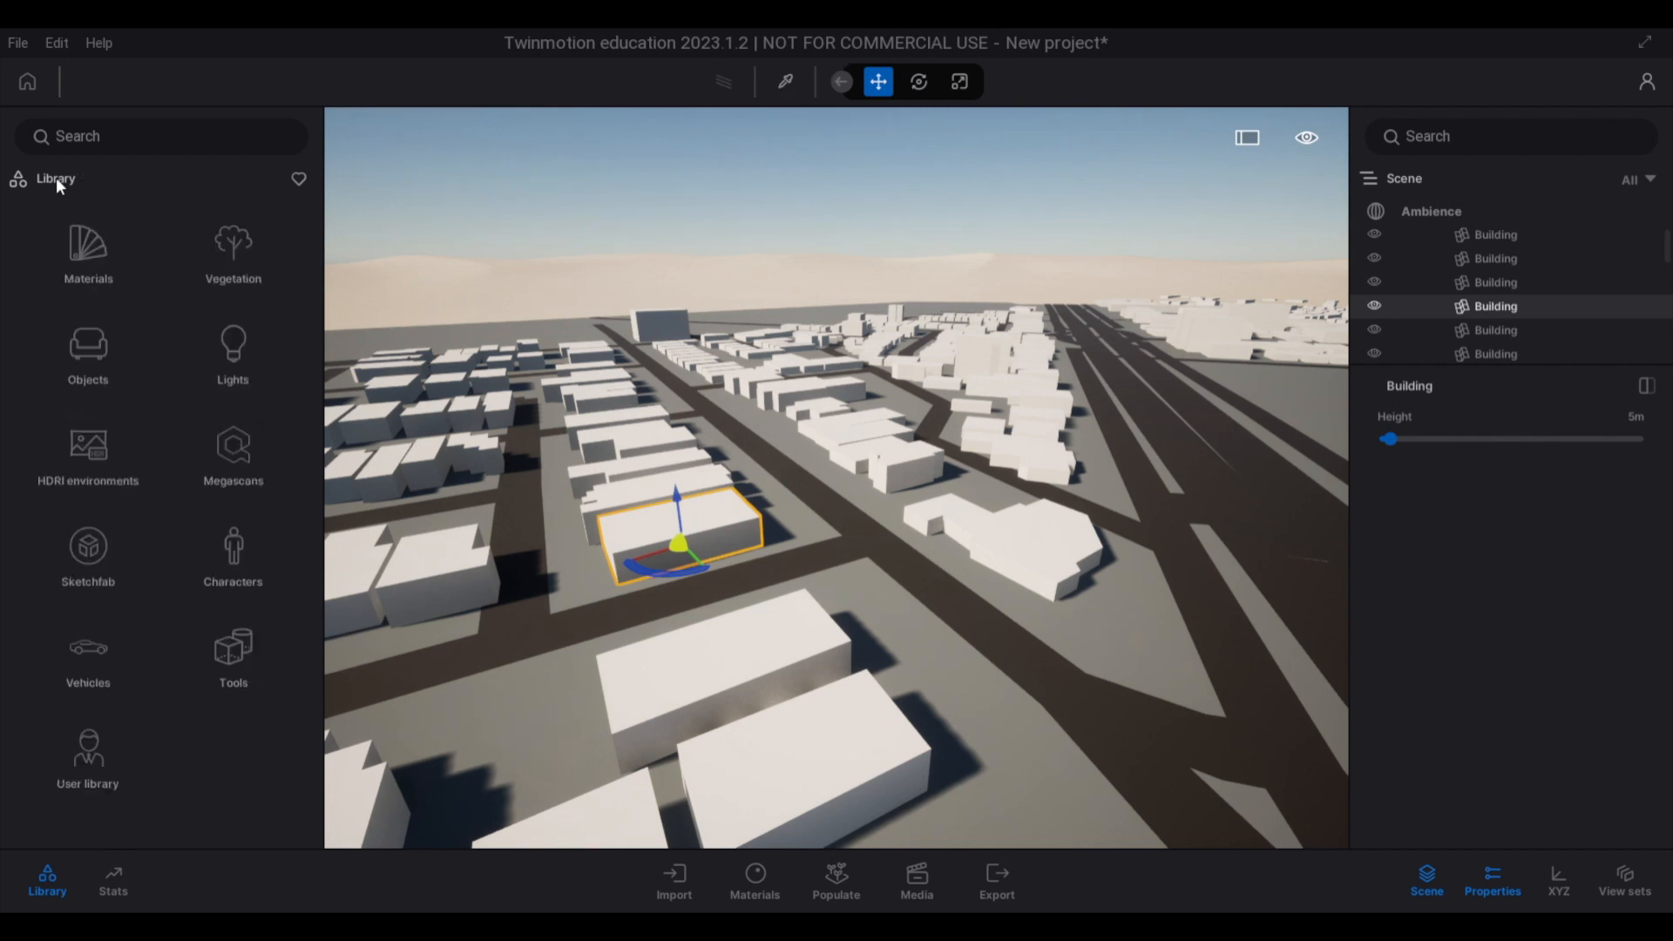
Apply the Honeycomb design plastic material to the buildings and view it up close
{"action": "left_click", "coordinate": [86, 278]}
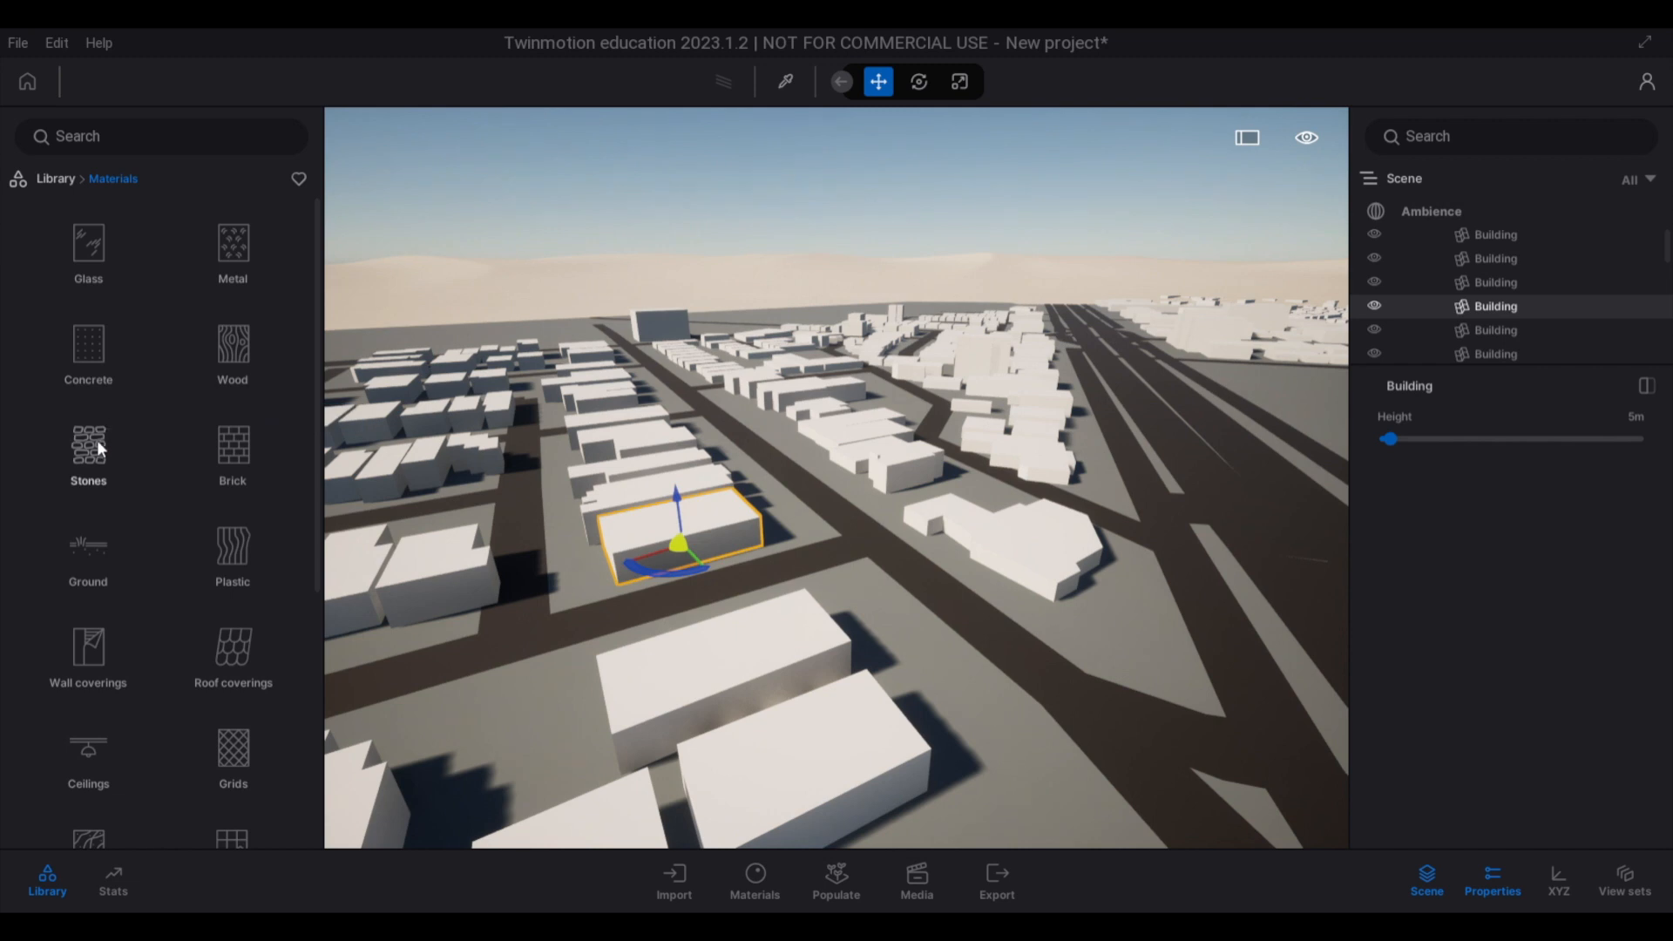
{"action": "left_click", "coordinate": [235, 554]}
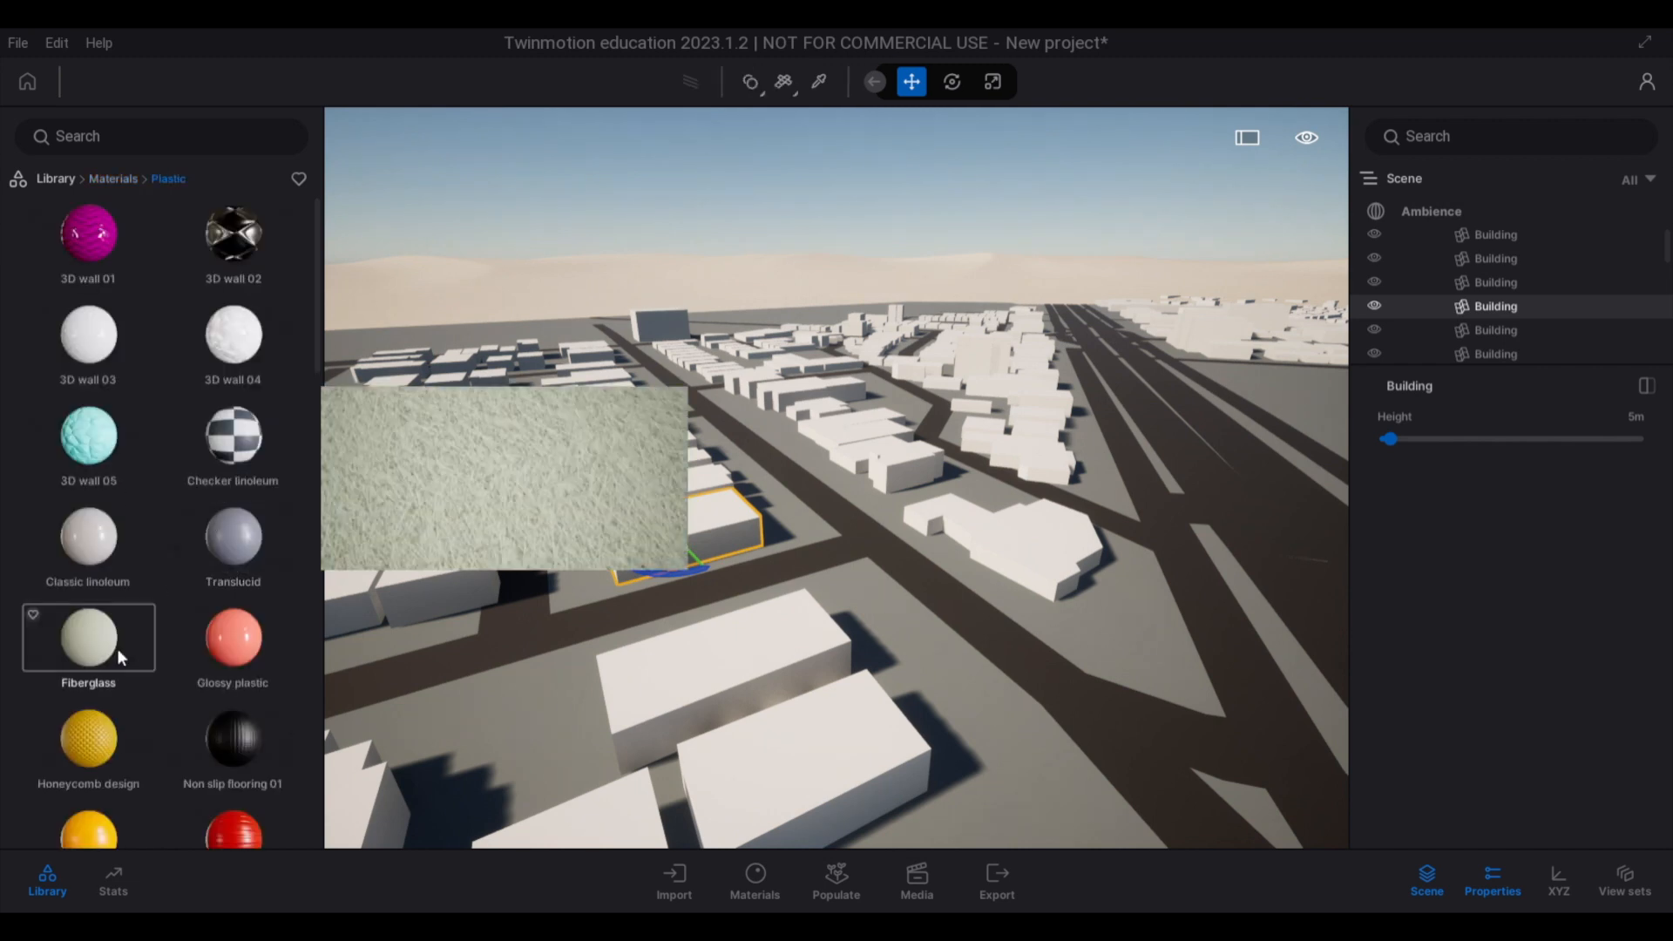
{"action": "left_click_drag", "start_coordinate": [83, 749], "coordinate": [660, 540]}
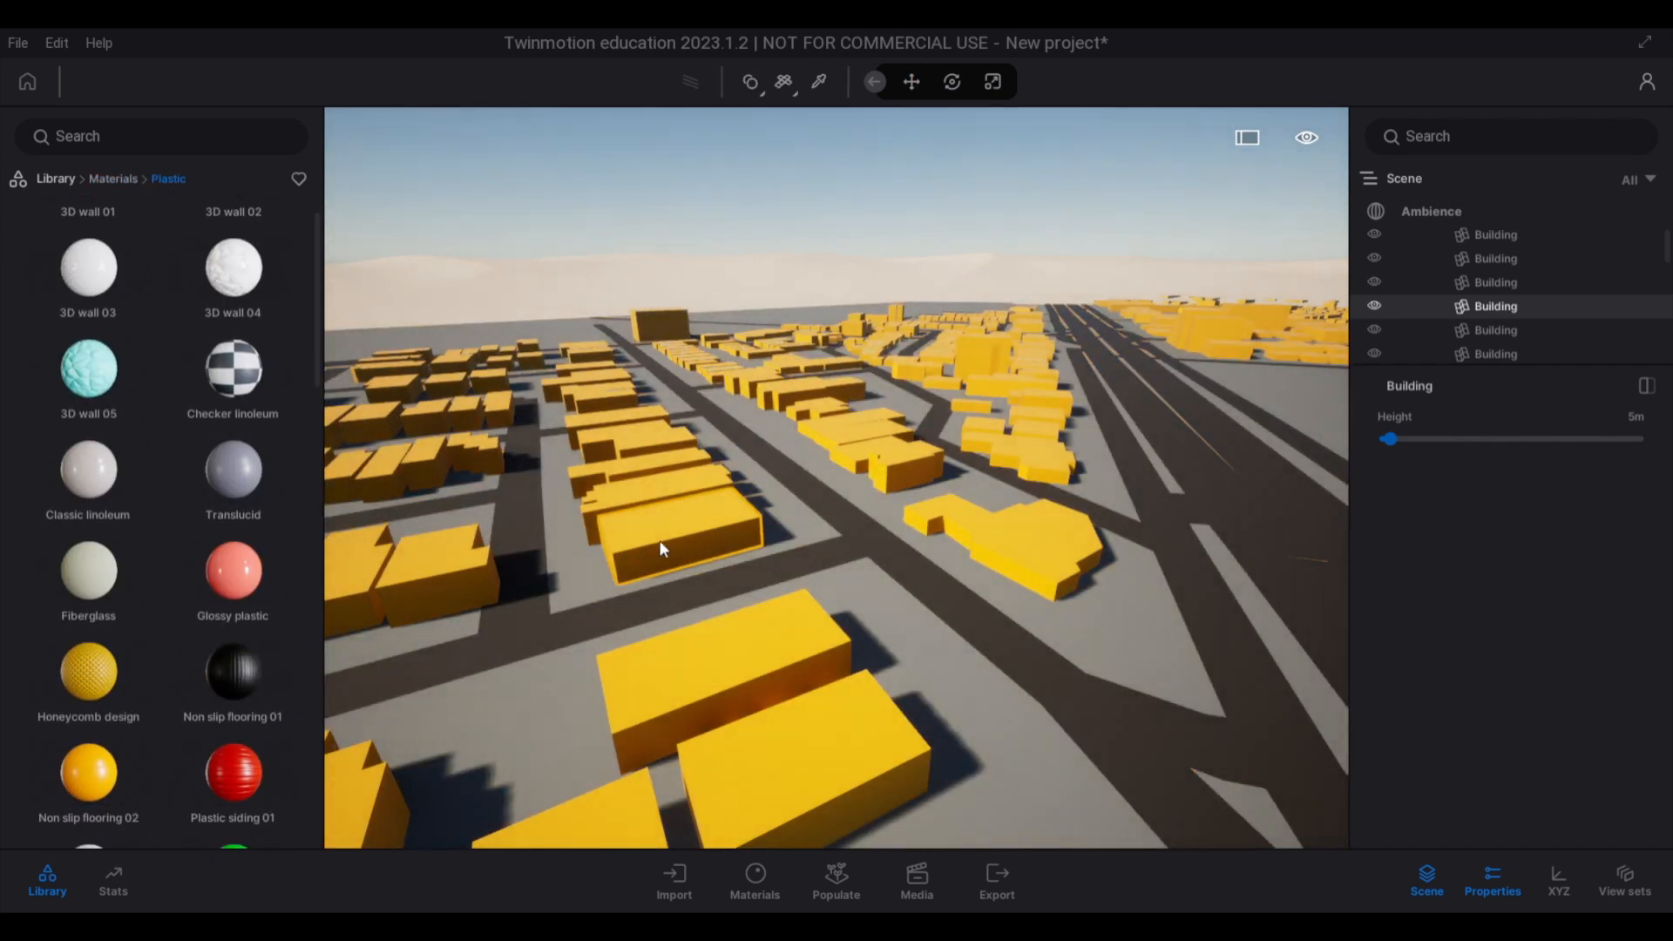
{"action": "scroll", "coordinate": [601, 508], "scroll_direction": "up", "scroll_amount": 5}
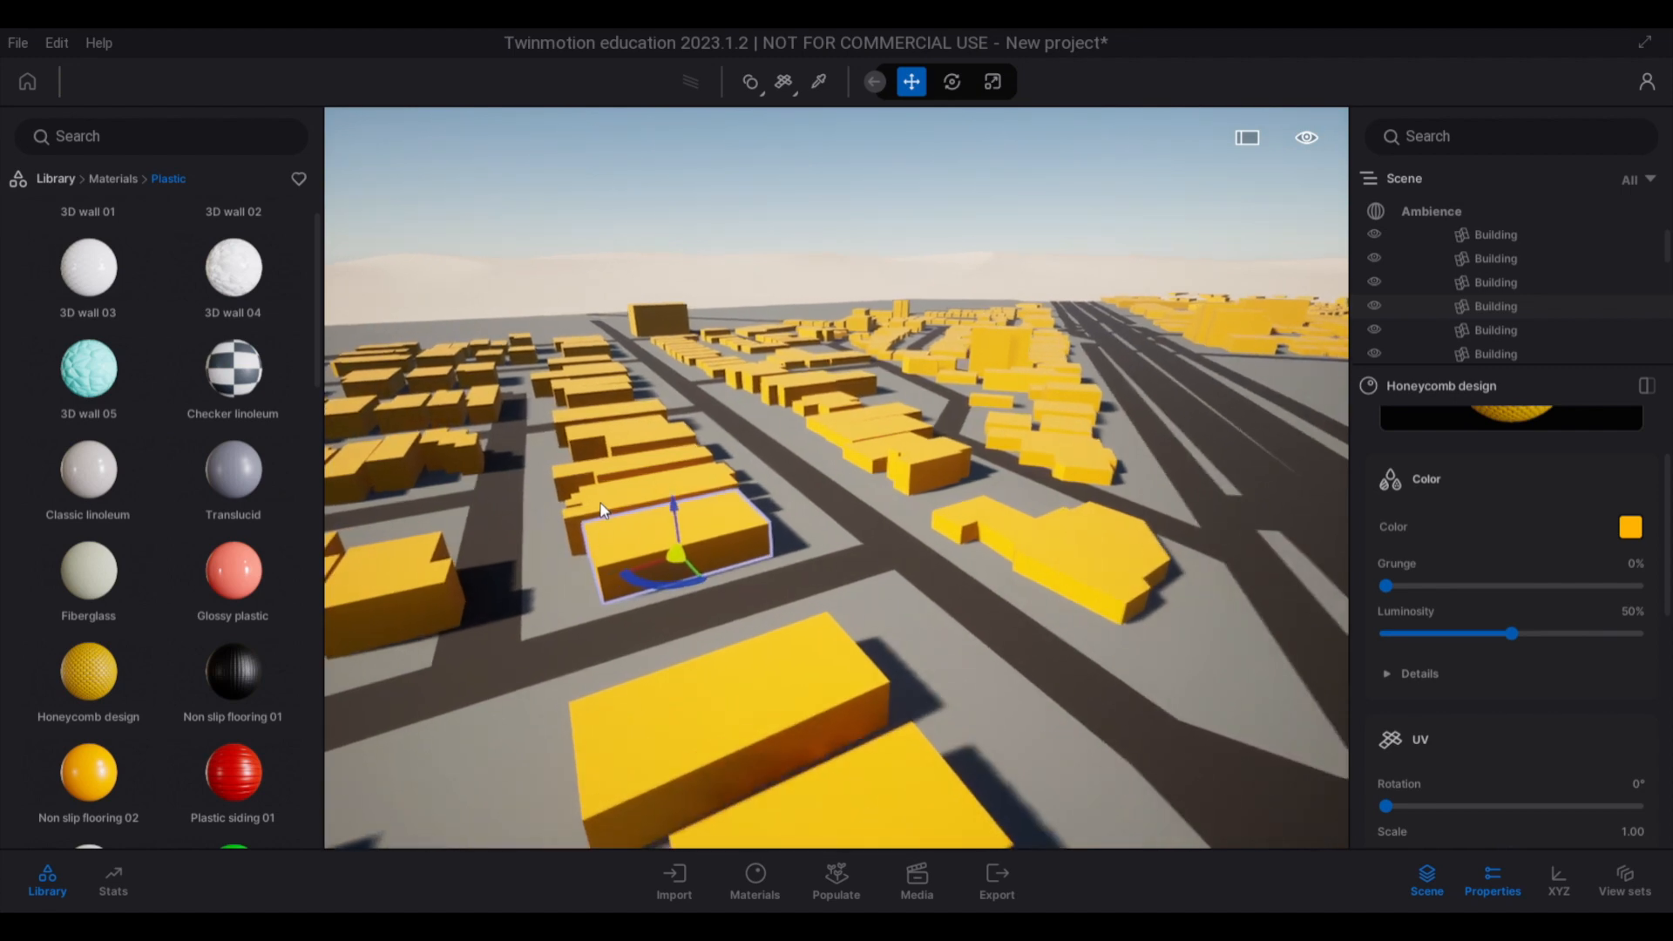
{"action": "scroll", "coordinate": [713, 627], "scroll_direction": "down", "scroll_amount": 5}
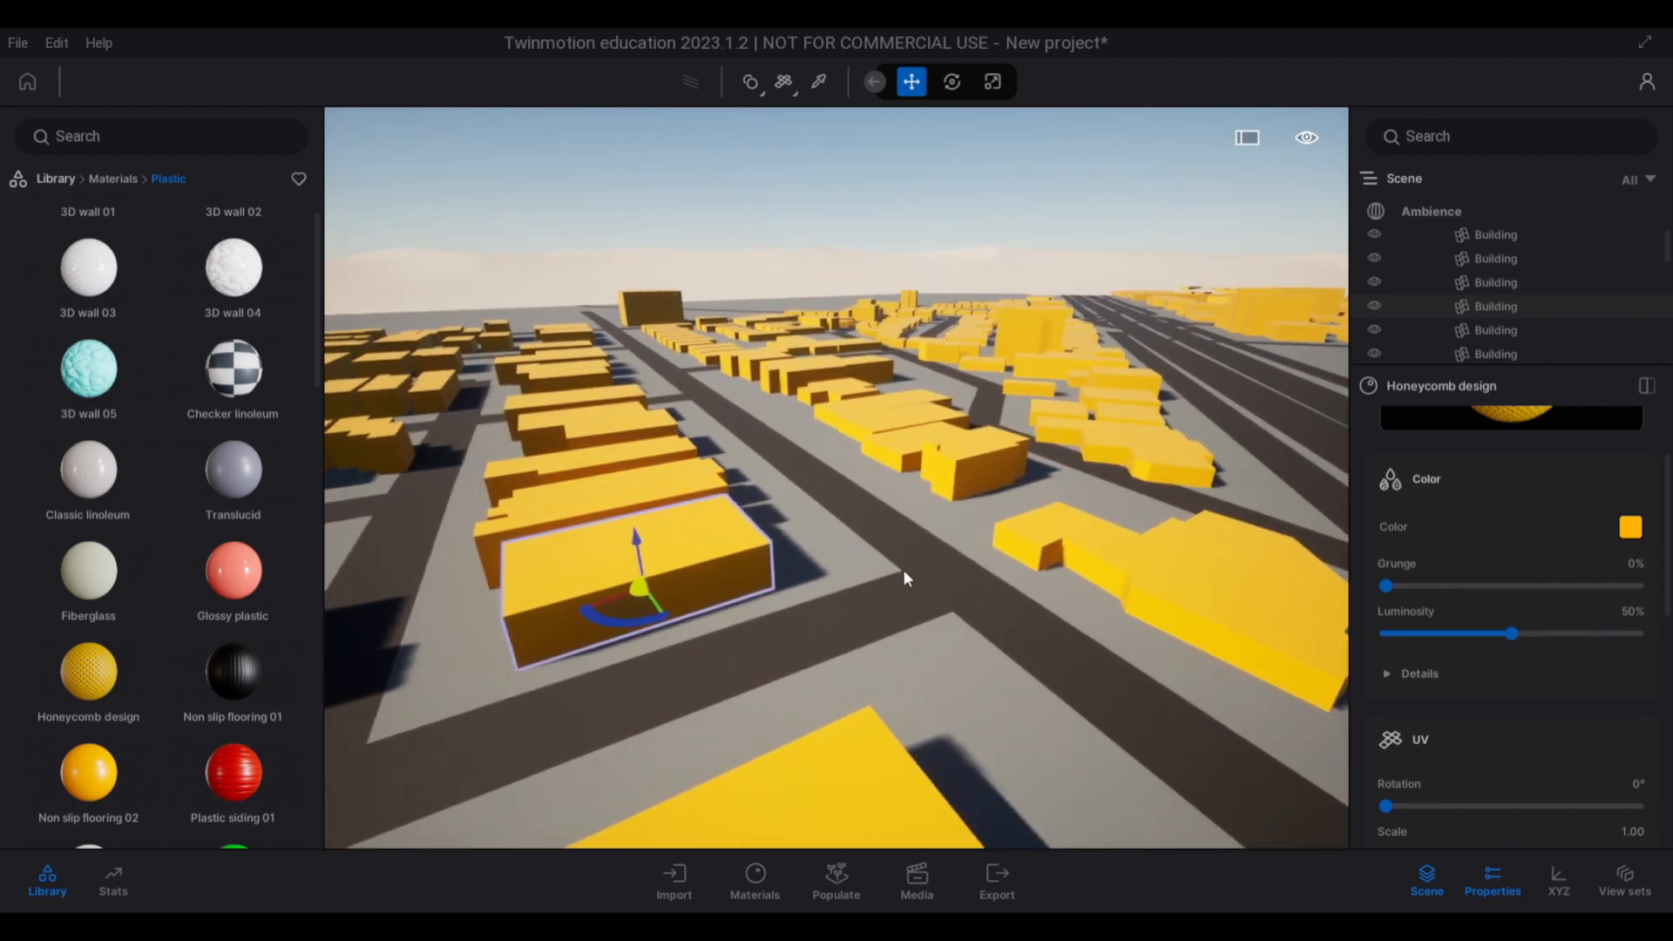
Inspect the properties of the Nicholson Street road segment, the corner building and the Buildings folder in the scene
{"action": "left_click", "coordinate": [903, 568]}
{"action": "middle_click_drag", "start_coordinate": [862, 622], "coordinate": [817, 581], "text": "shift"}
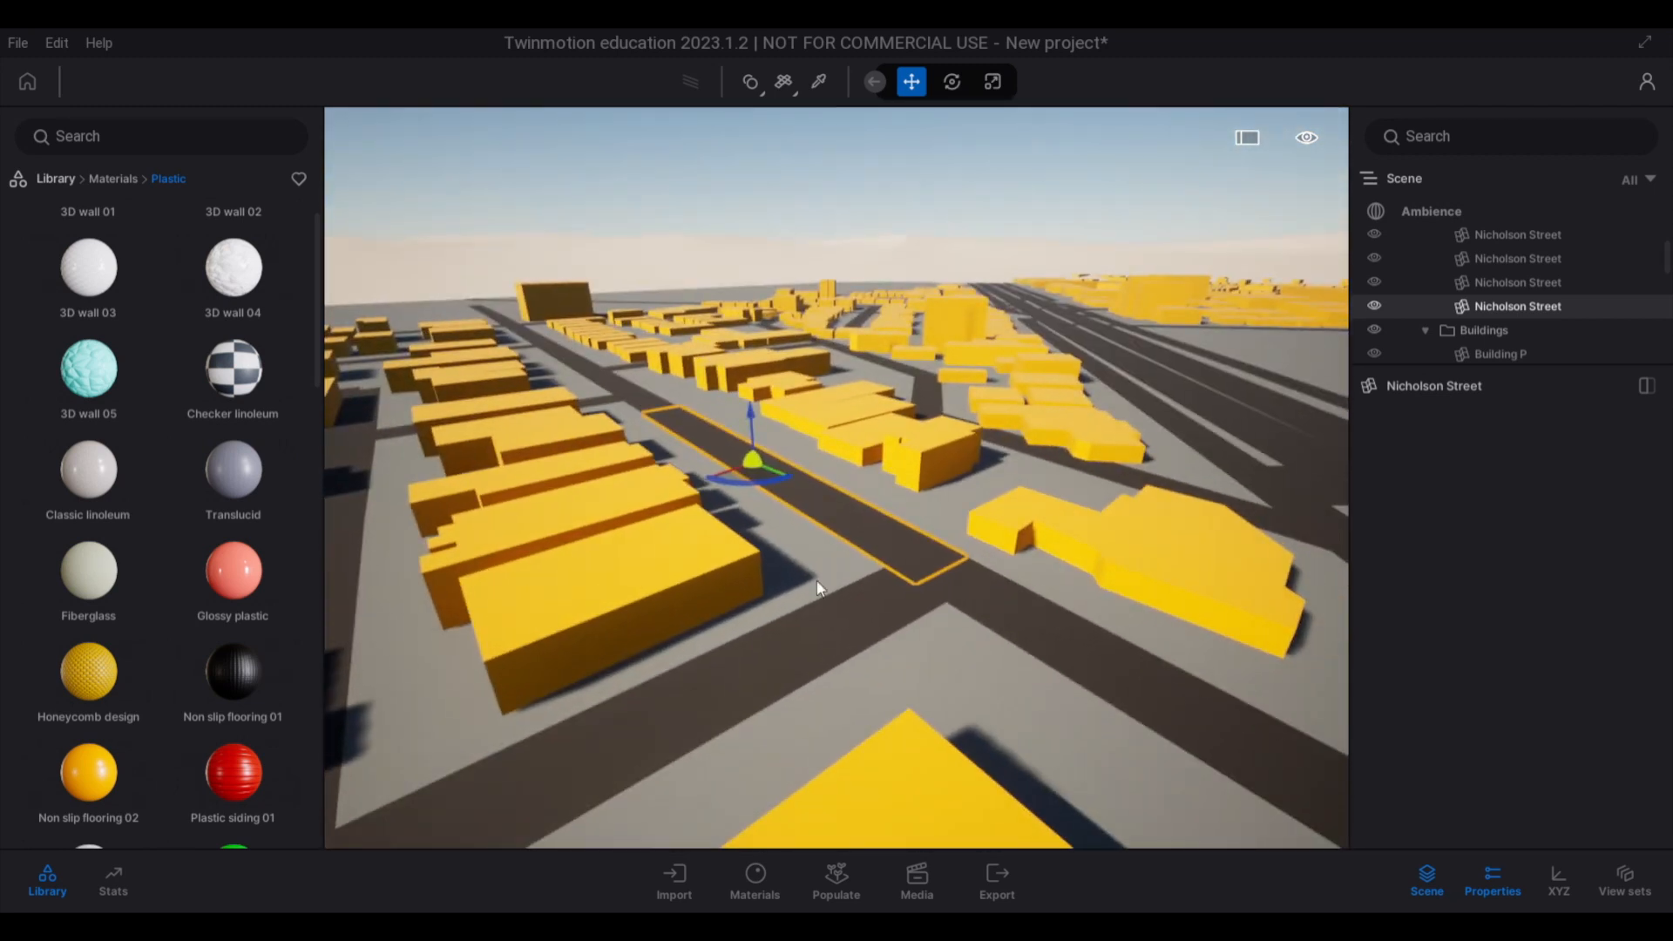
{"action": "left_click", "coordinate": [688, 600]}
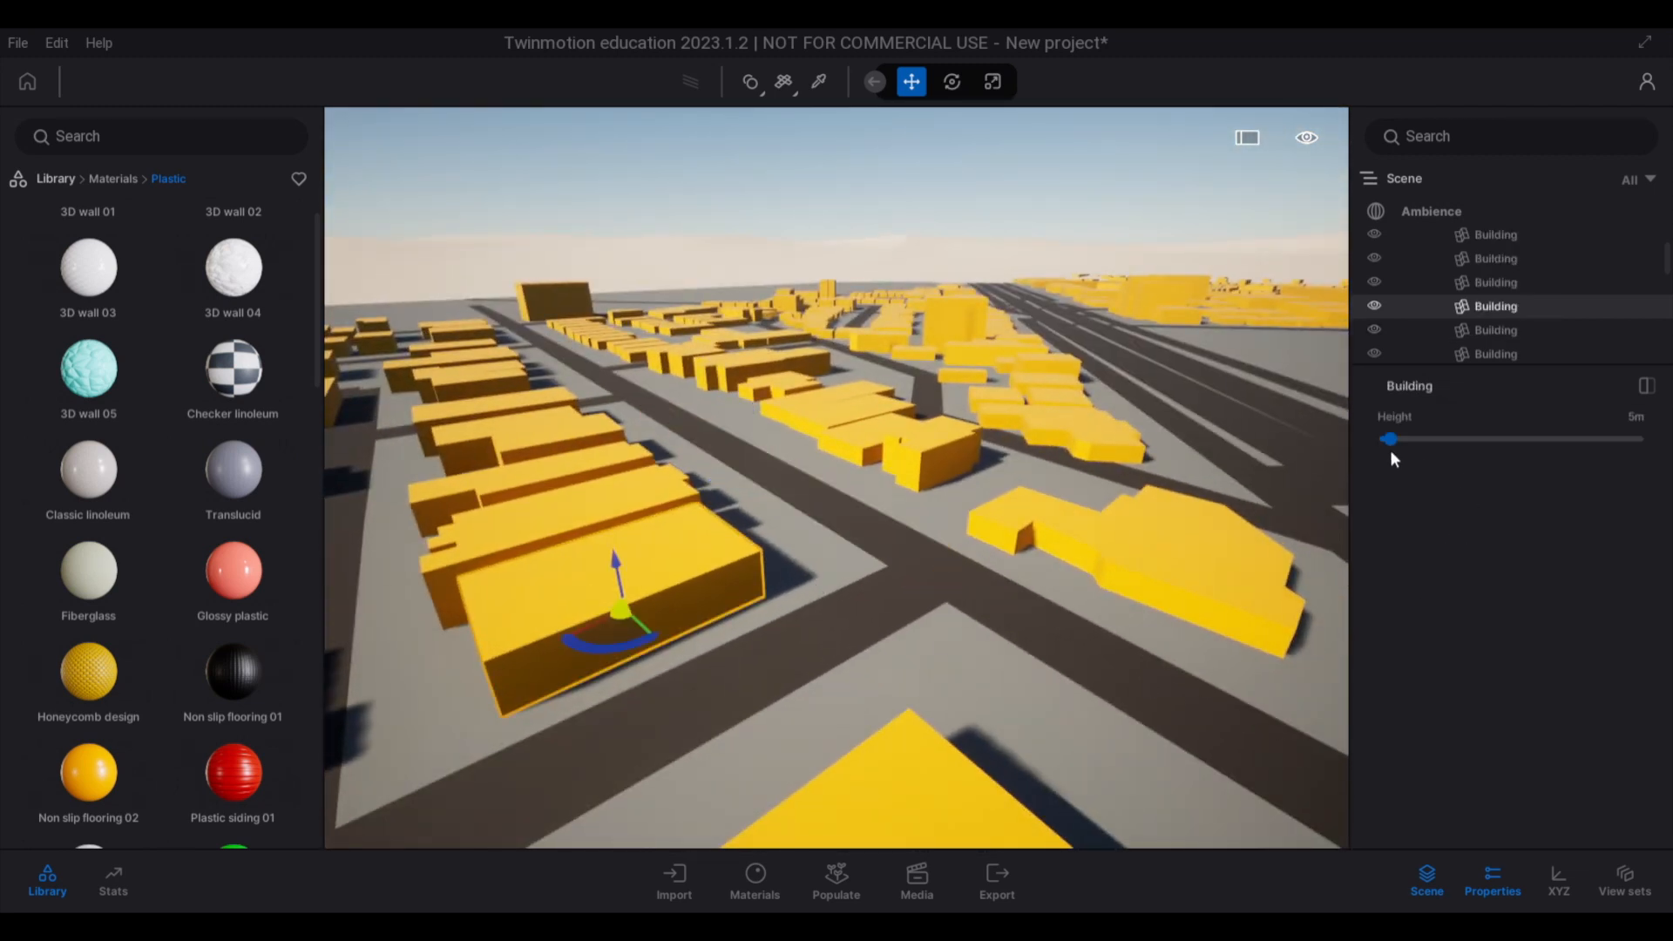
{"action": "left_click", "coordinate": [771, 550]}
{"action": "left_click", "coordinate": [661, 545]}
{"action": "scroll", "coordinate": [1506, 263], "scroll_direction": "up", "scroll_amount": 5}
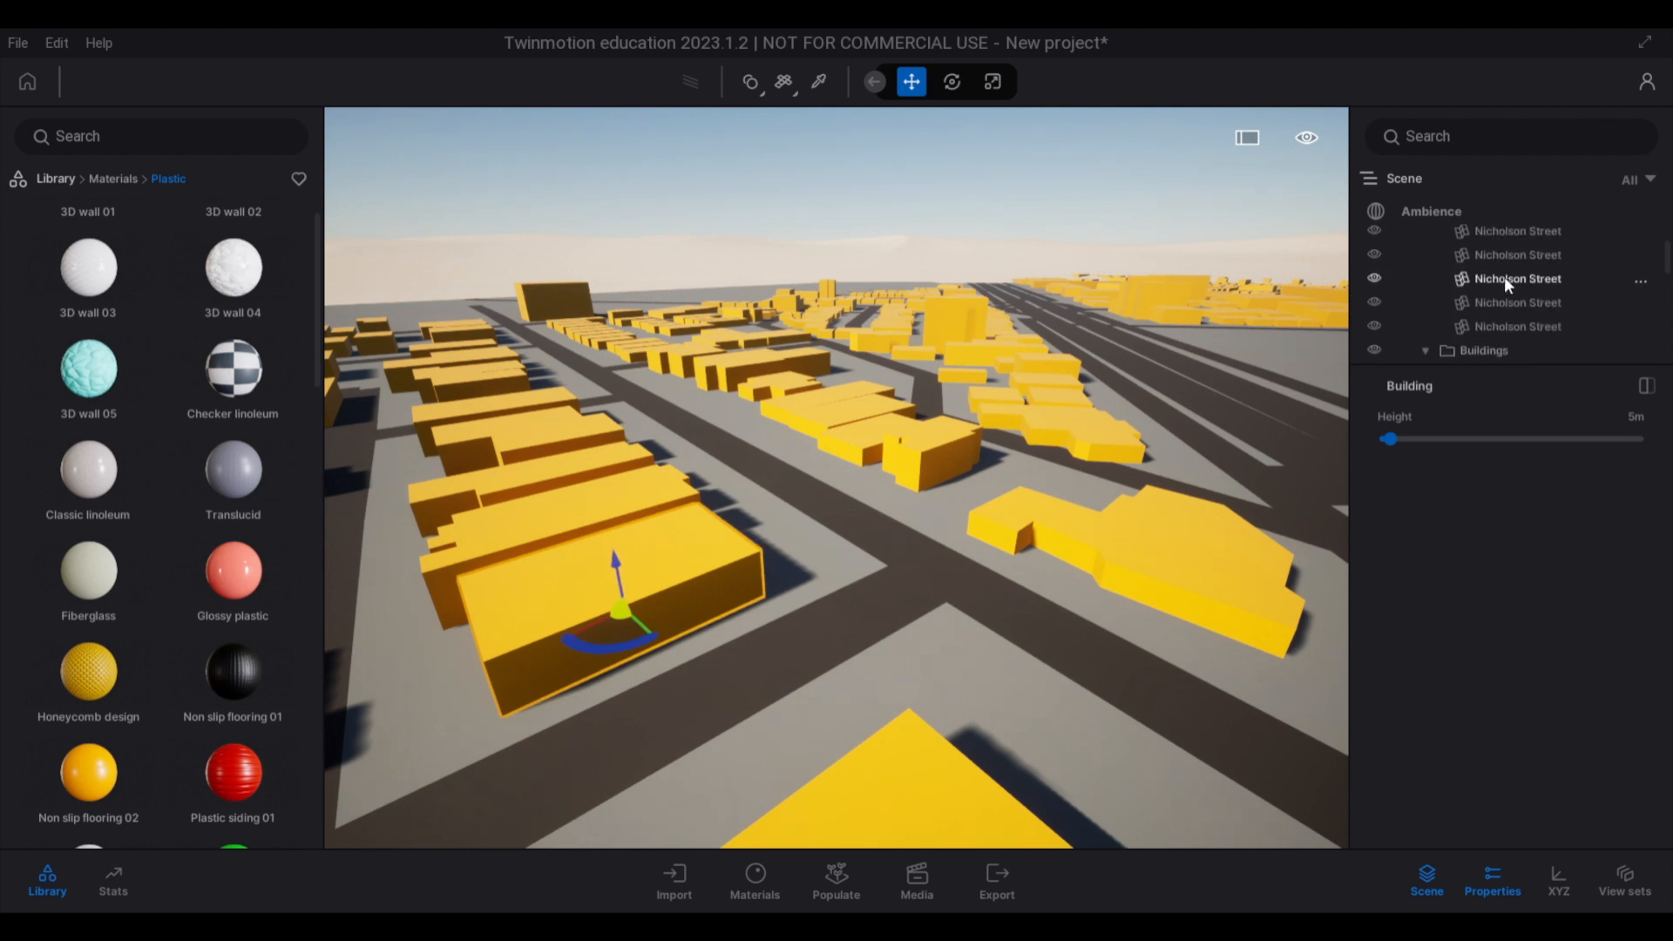
{"action": "scroll", "coordinate": [1502, 286], "scroll_direction": "down", "scroll_amount": 1}
{"action": "left_click", "coordinate": [1484, 322]}
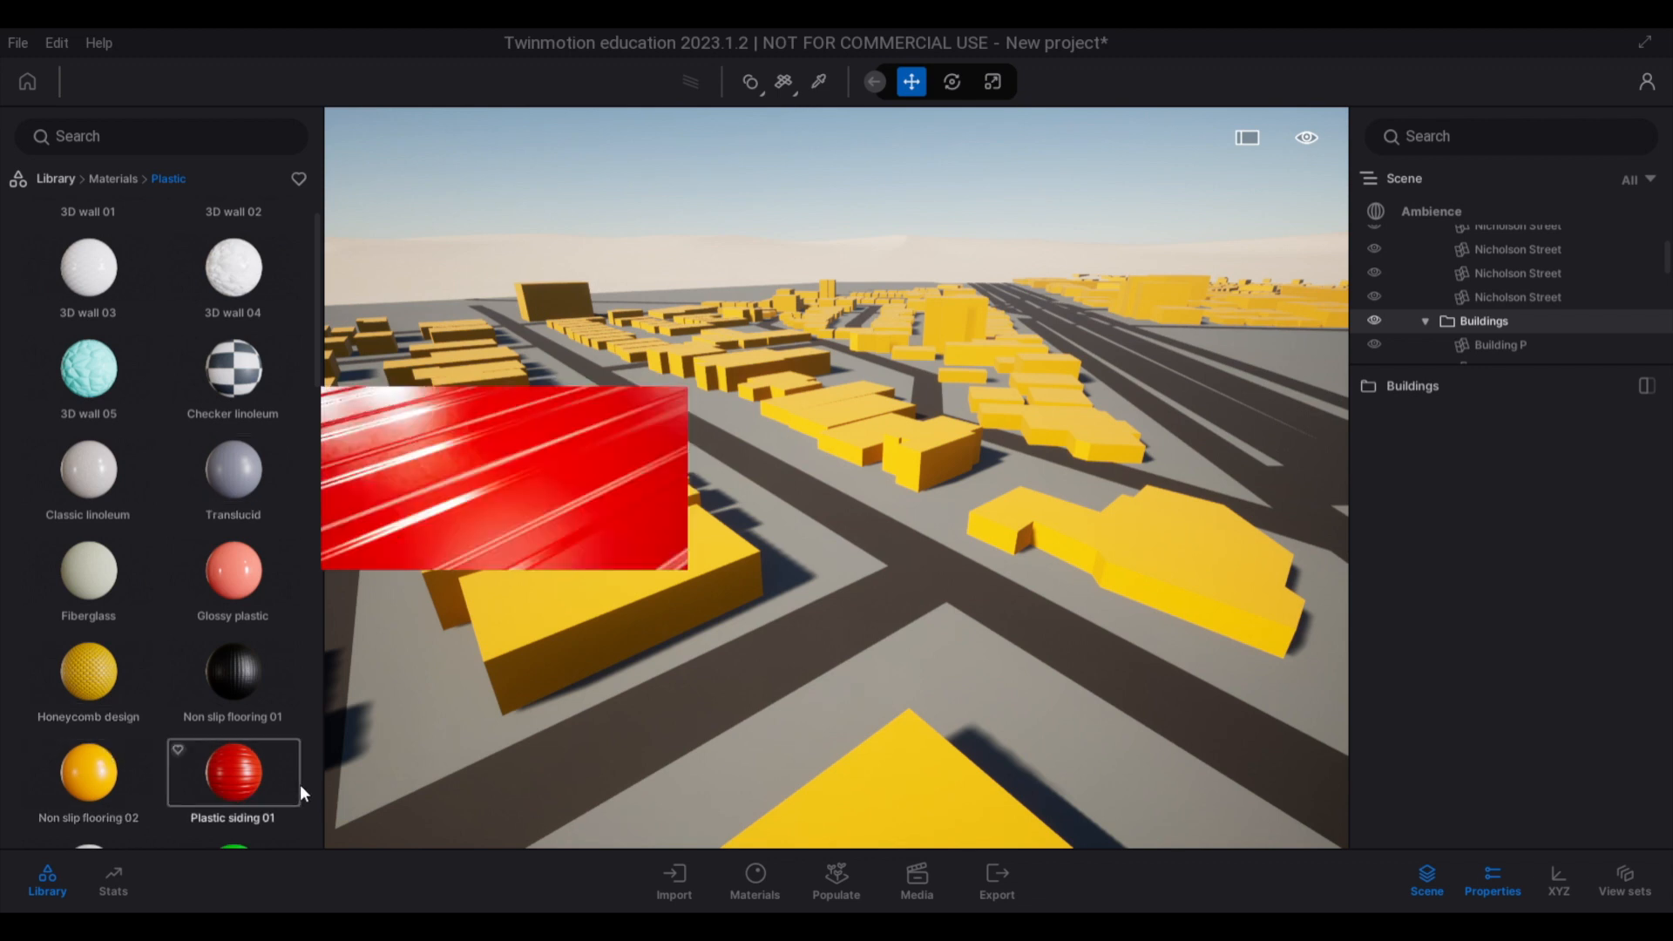
Set the Honeycomb design material's UV scale to 1.92 and view the buildings
{"action": "left_click", "coordinate": [769, 887]}
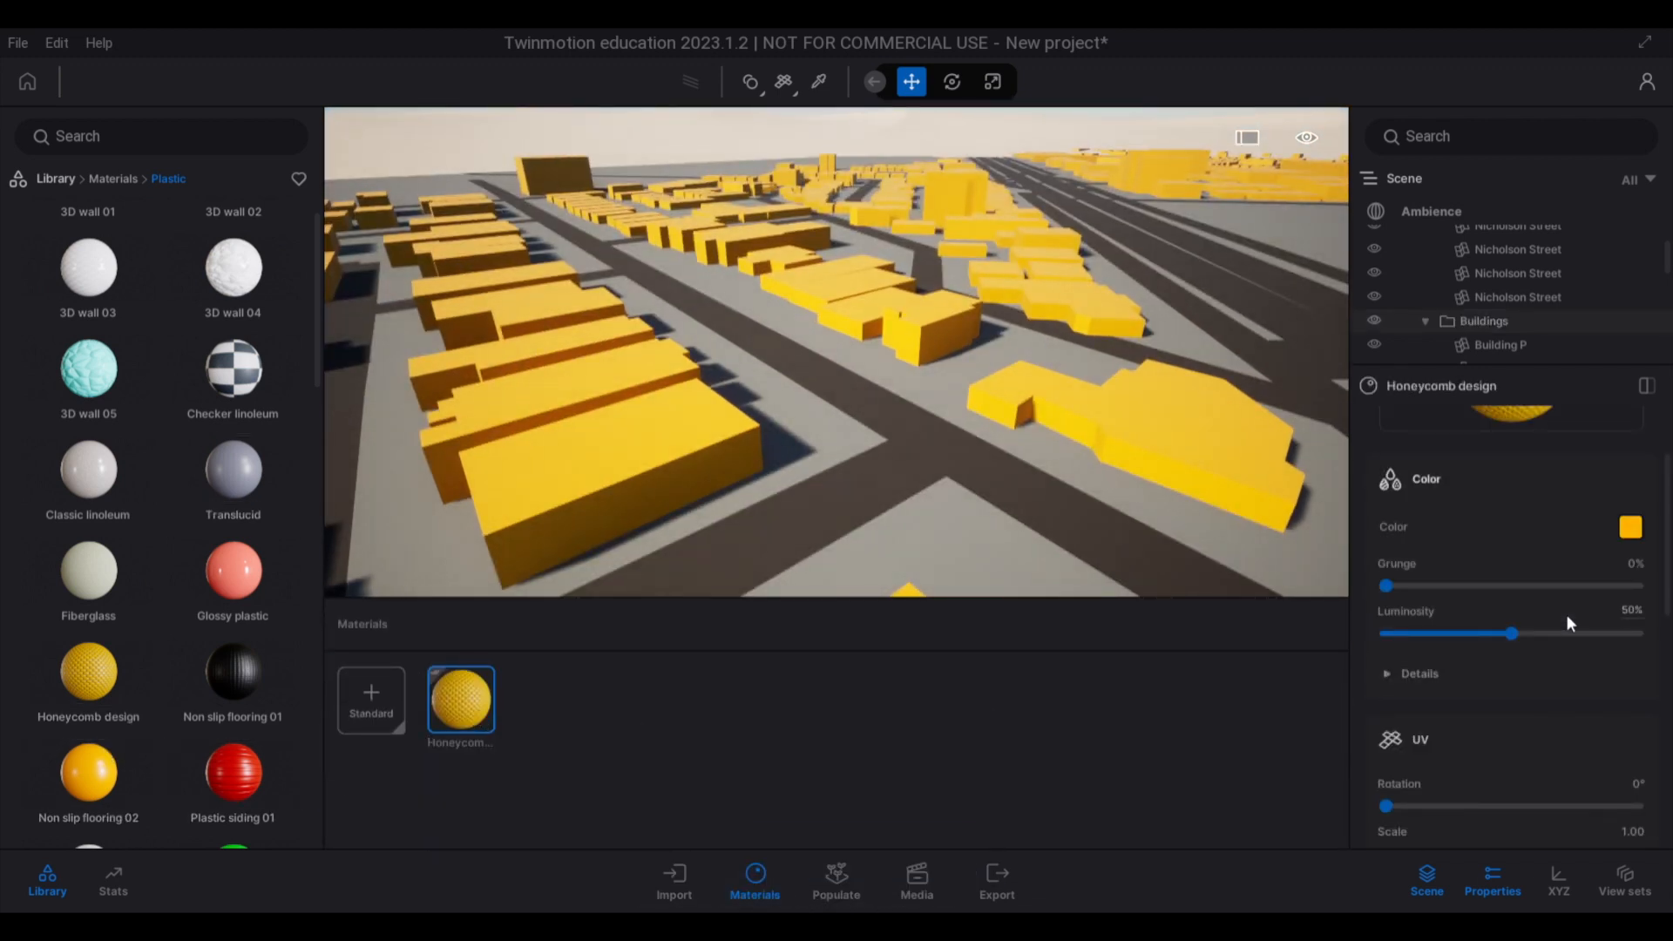
{"action": "scroll", "coordinate": [1438, 749], "scroll_direction": "down", "scroll_amount": 1}
{"action": "mouse_move", "coordinate": [1513, 765]}
{"action": "left_mouse_down"}
{"action": "mouse_move", "coordinate": [1595, 766]}
{"action": "mouse_move", "coordinate": [1525, 766]}
{"action": "left_mouse_up"}
{"action": "mouse_move", "coordinate": [760, 554]}
{"action": "middle_mouse_down", "text": "shift"}
{"action": "mouse_move", "coordinate": [741, 497]}
{"action": "mouse_move", "coordinate": [728, 549]}
{"action": "middle_mouse_up", "text": "shift"}
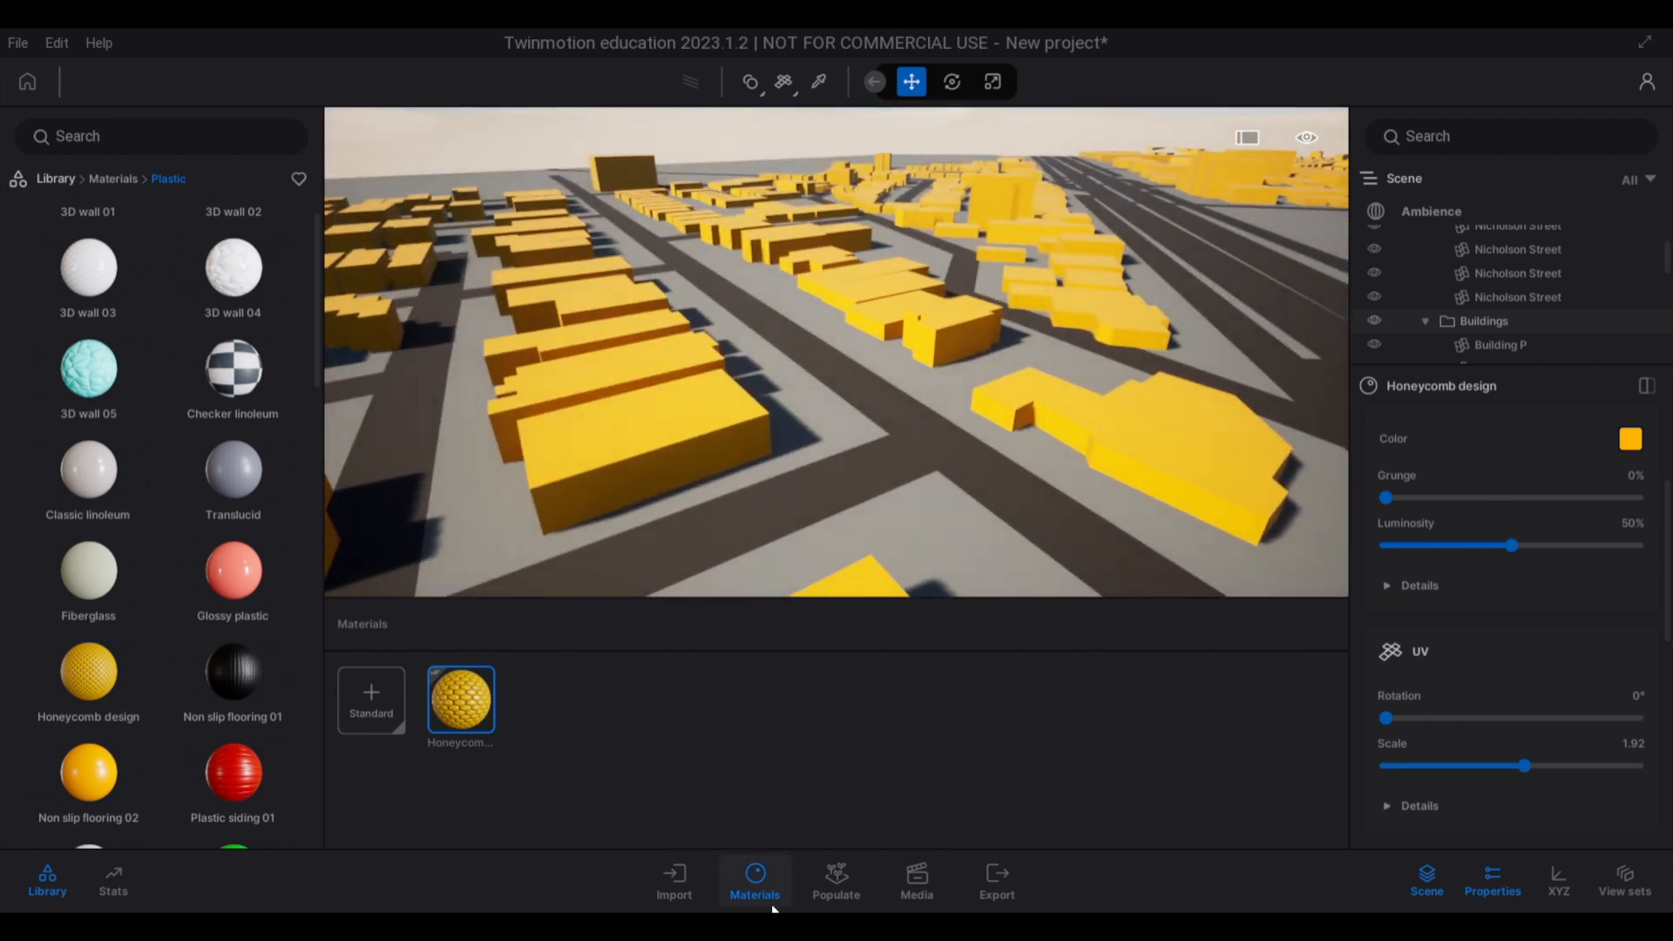
Draw a vehicle path along the long straight road from the near intersection to its far end
{"action": "left_click", "coordinate": [835, 882]}
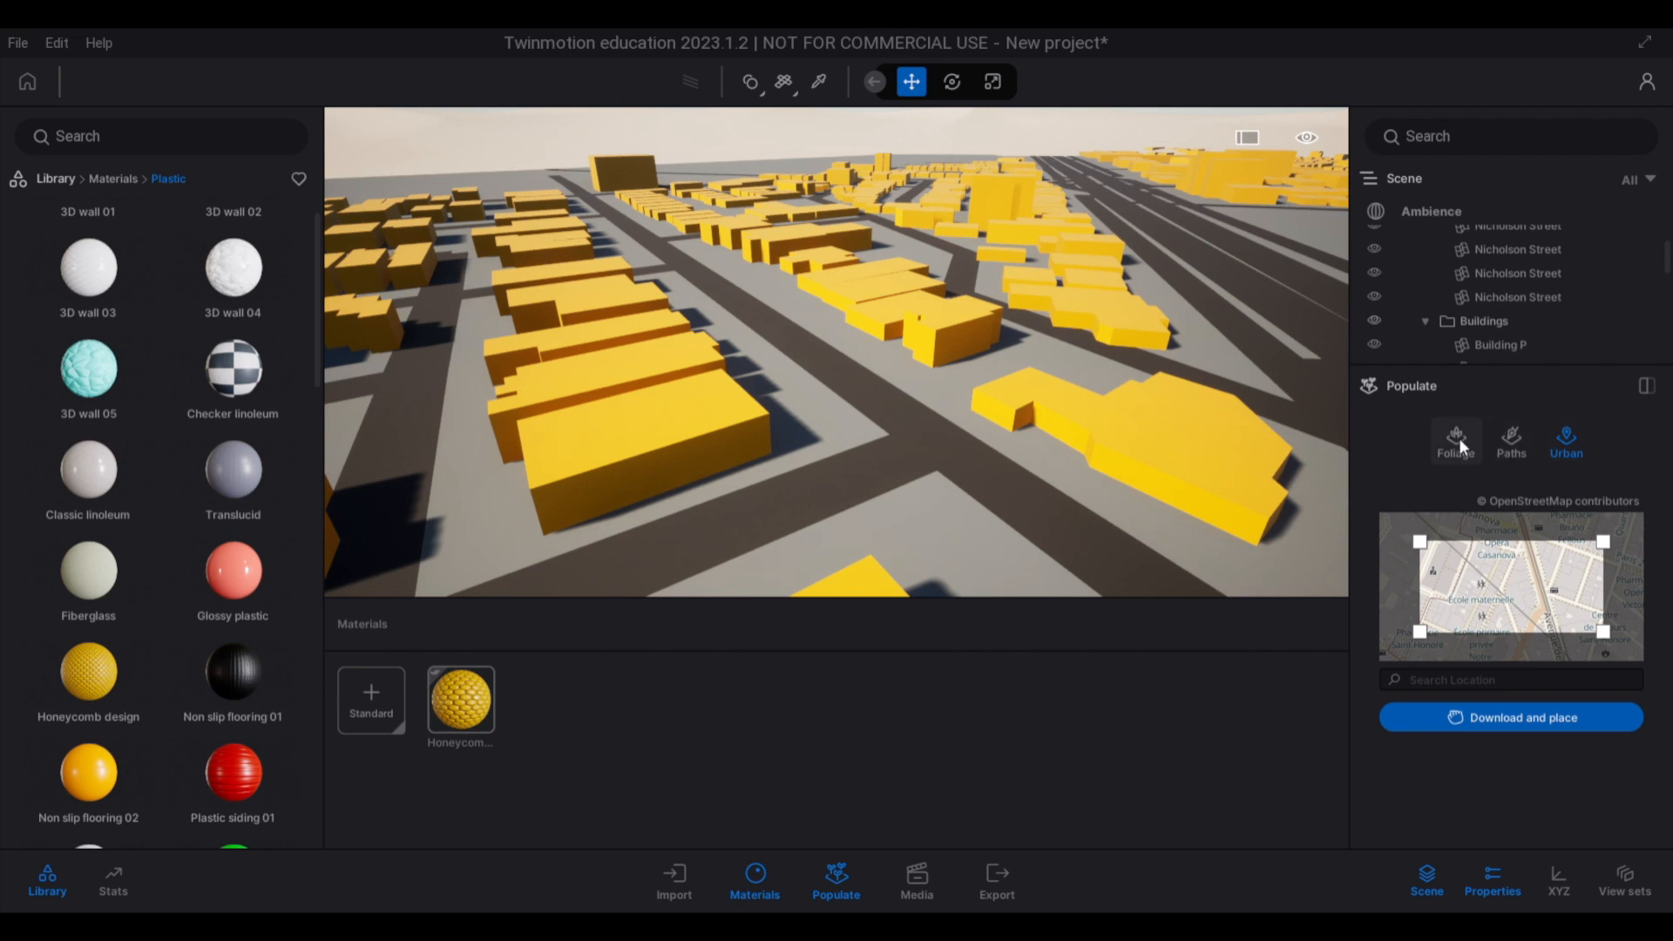
{"action": "left_click", "coordinate": [1510, 440]}
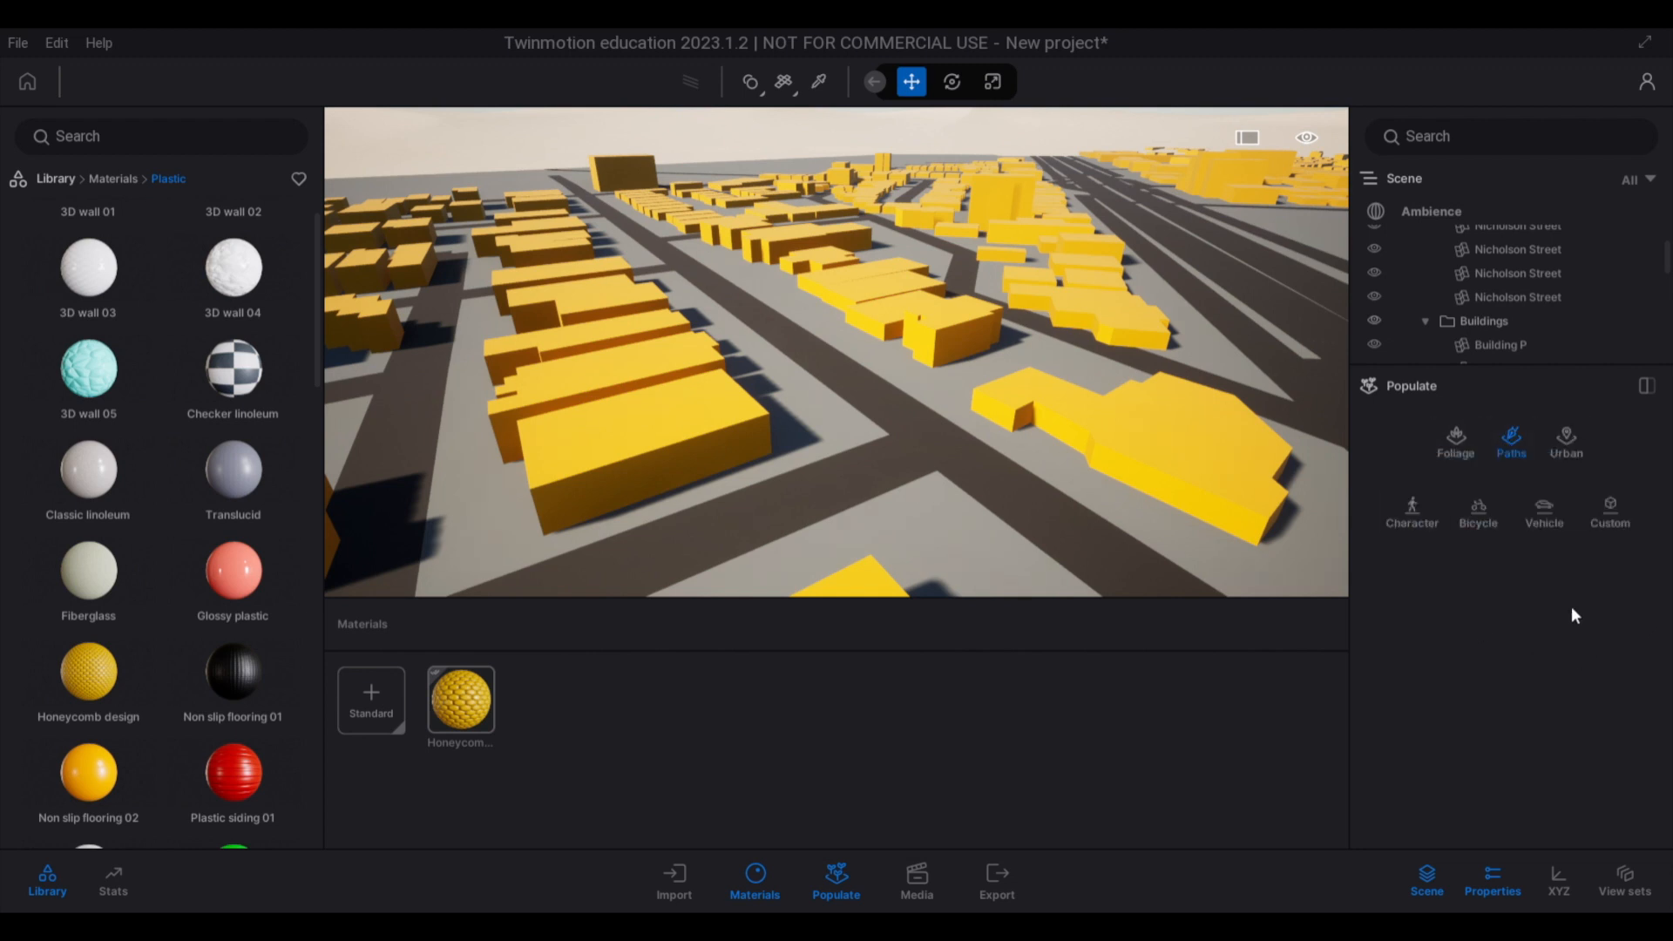
{"action": "left_click", "coordinate": [1536, 510]}
{"action": "left_click", "coordinate": [1137, 575]}
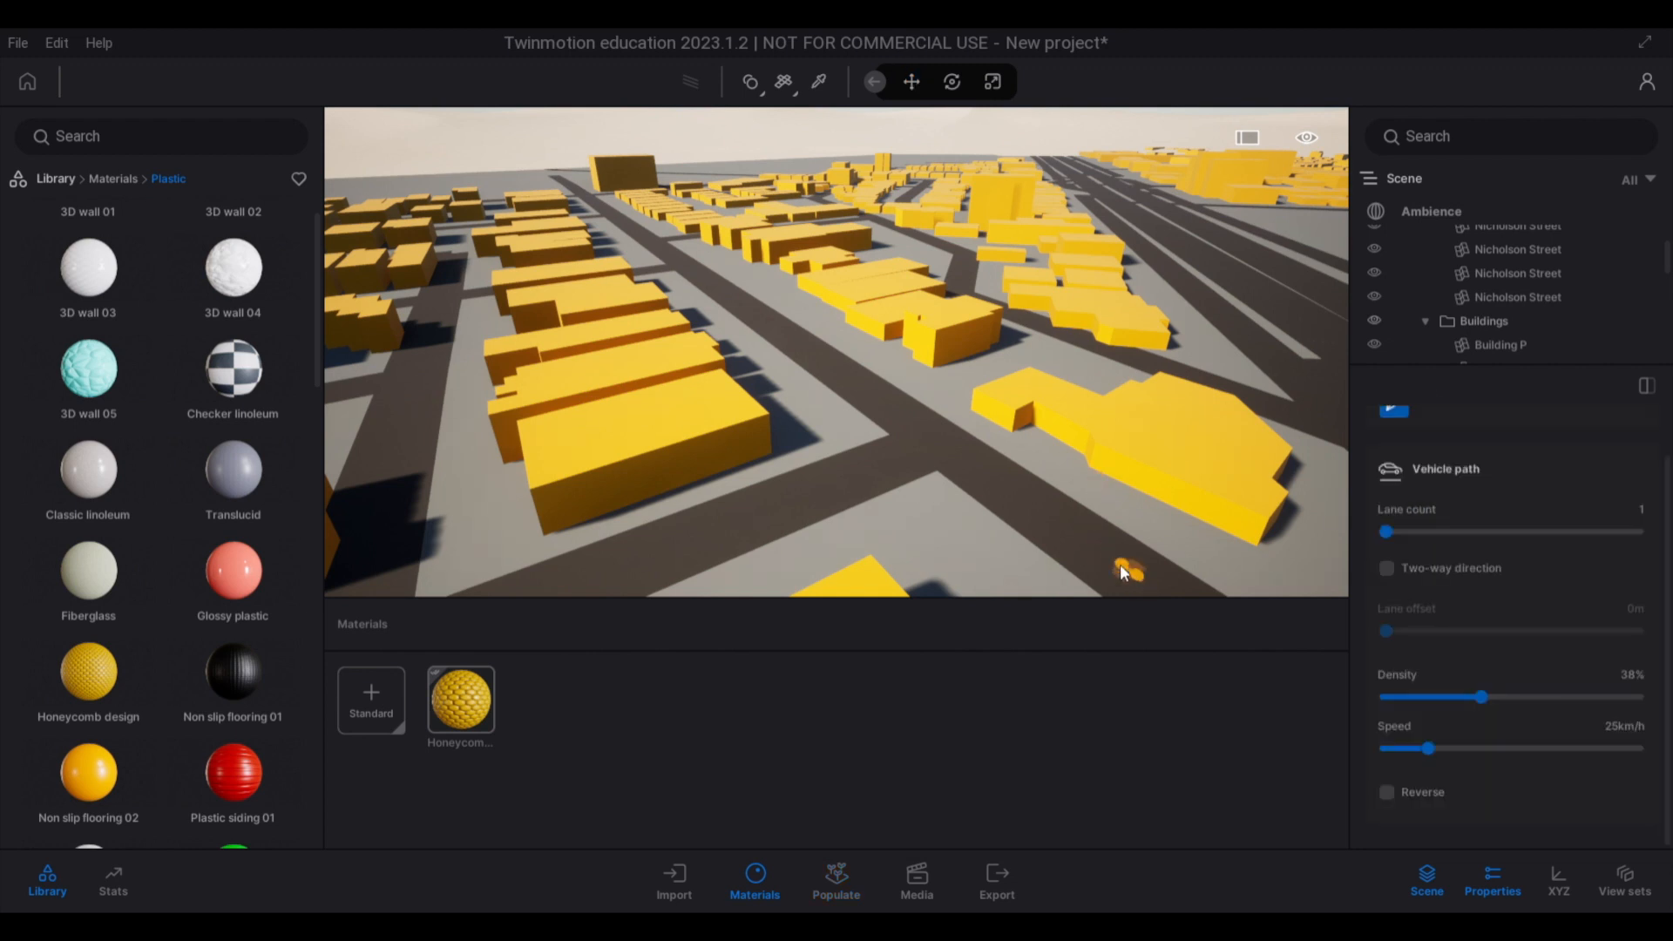
{"action": "left_click", "coordinate": [562, 177]}
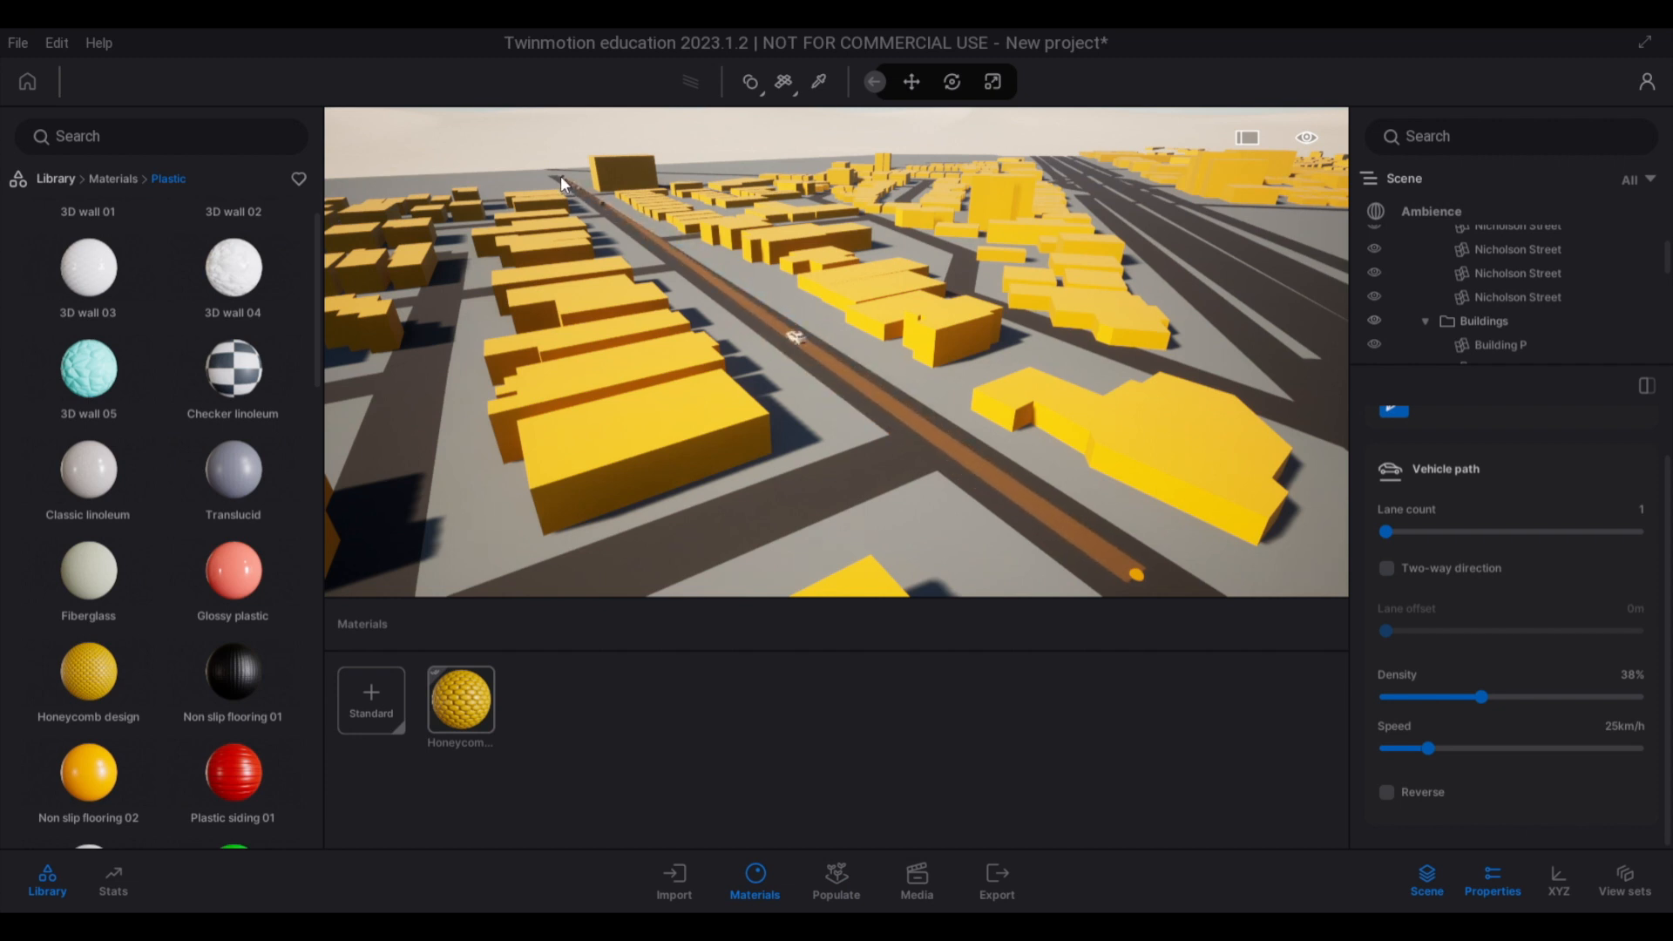
{"action": "key", "text": "Escape"}
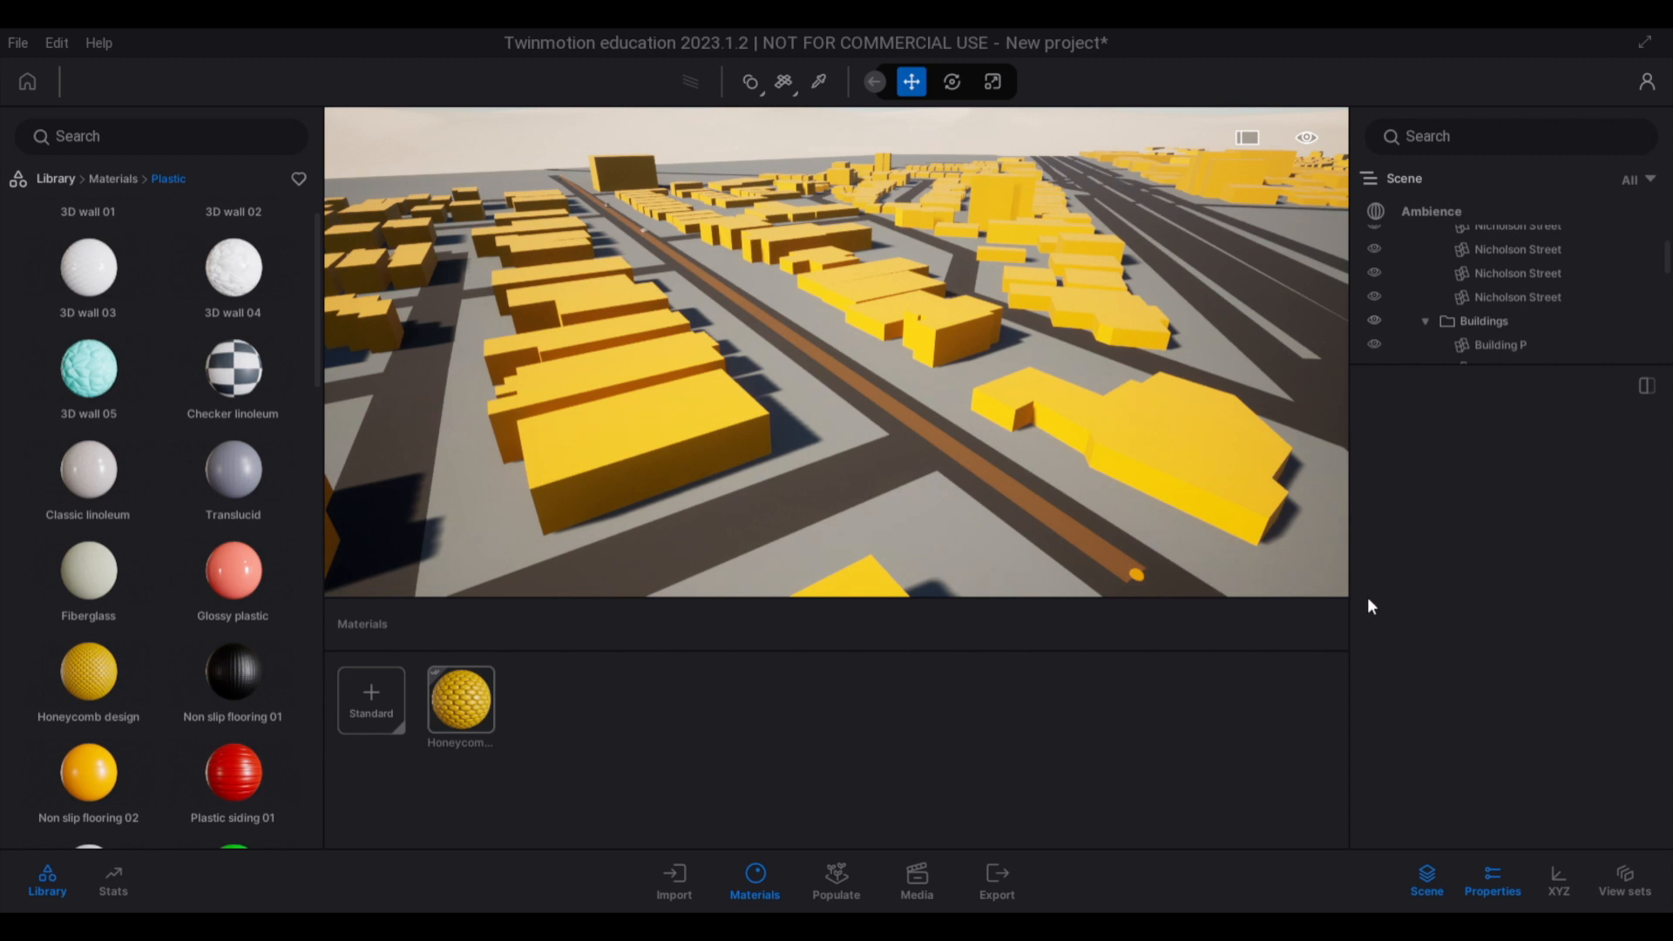
Set the vehicle path to two-way and reversed traffic with one lane, 0 m lane offset, 58% density and 104 km/h speed
{"action": "left_click", "coordinate": [1034, 507]}
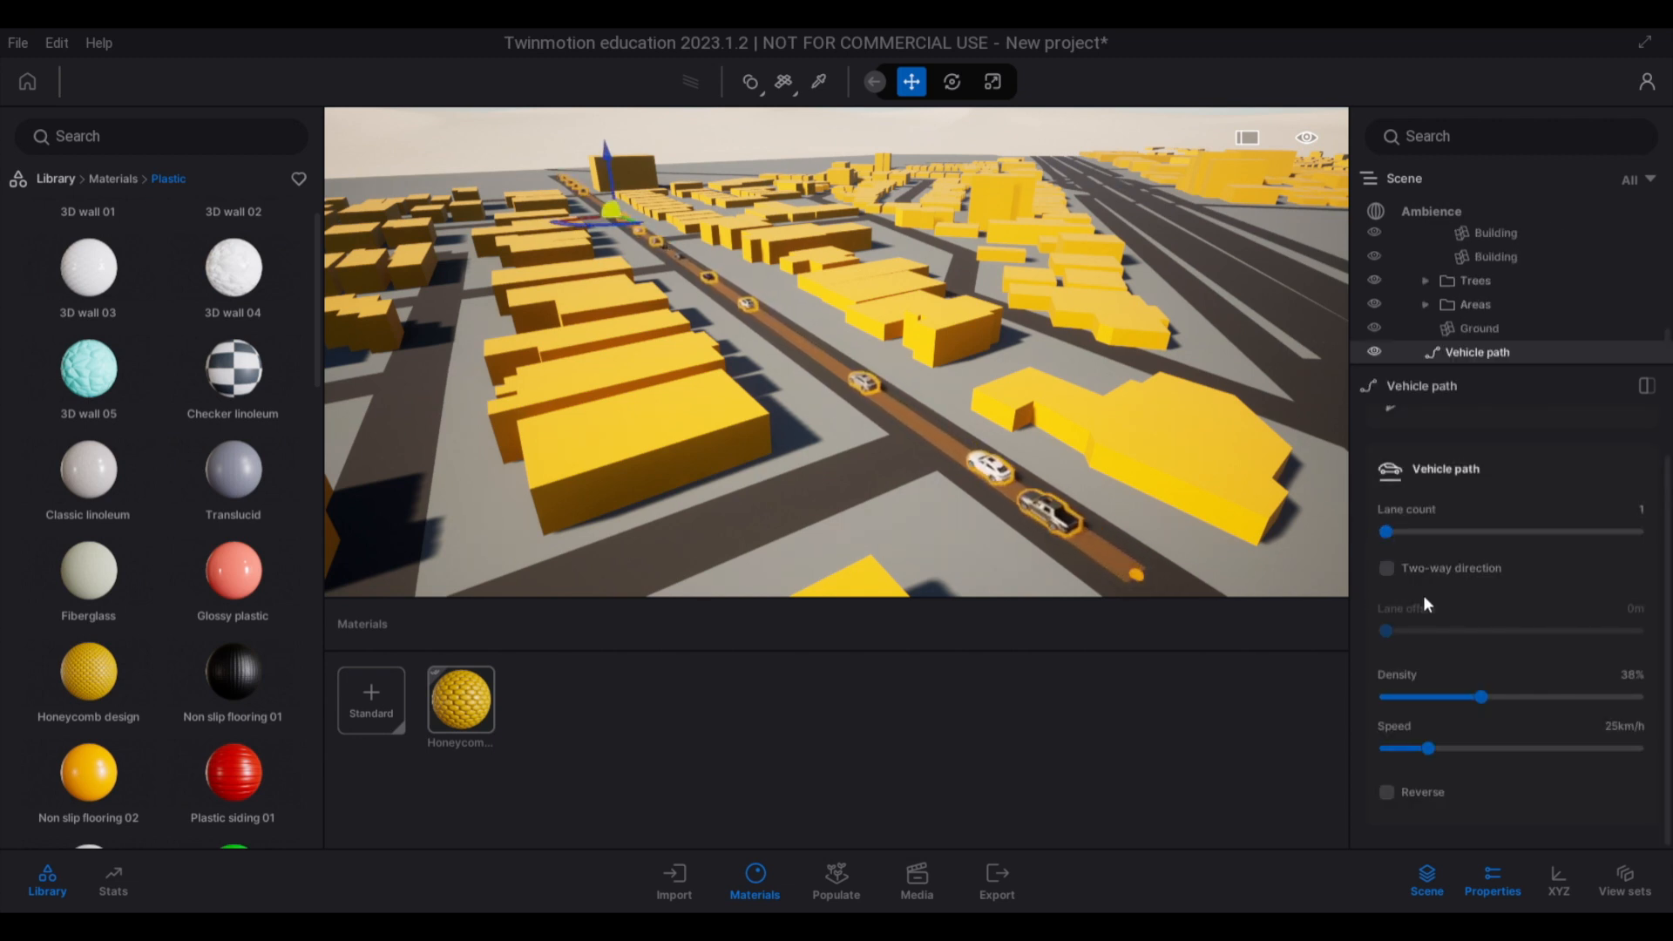
{"action": "left_click", "coordinate": [1386, 568]}
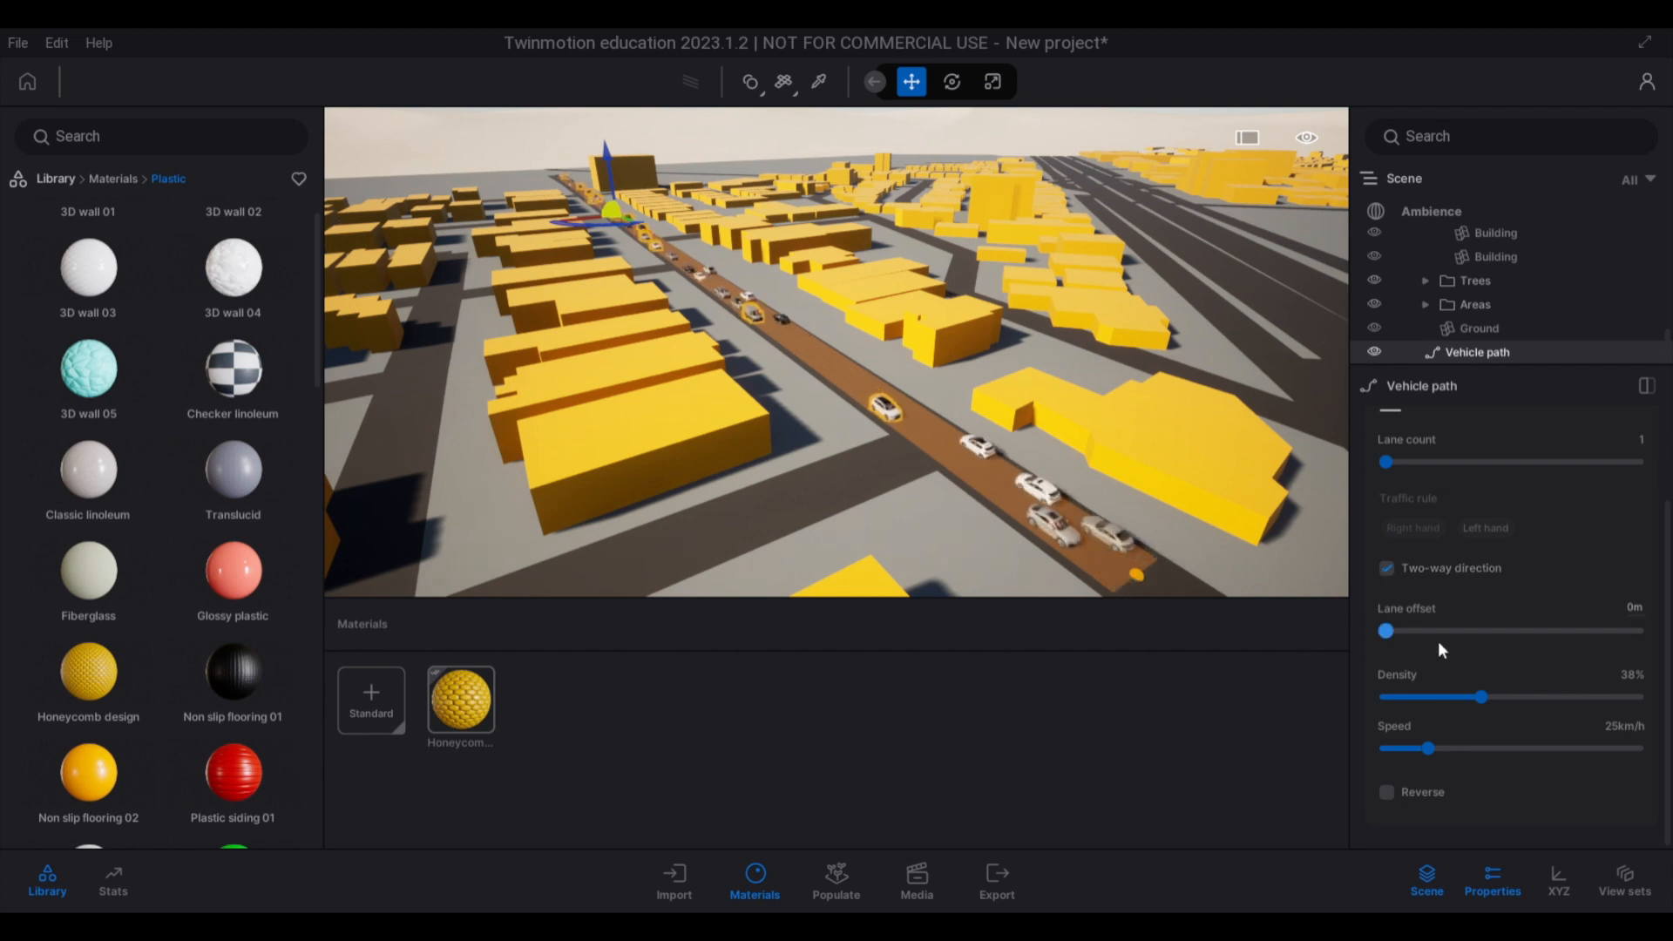
{"action": "mouse_move", "coordinate": [1385, 462]}
{"action": "left_mouse_down"}
{"action": "mouse_move", "coordinate": [1436, 463]}
{"action": "mouse_move", "coordinate": [1405, 462]}
{"action": "left_mouse_up"}
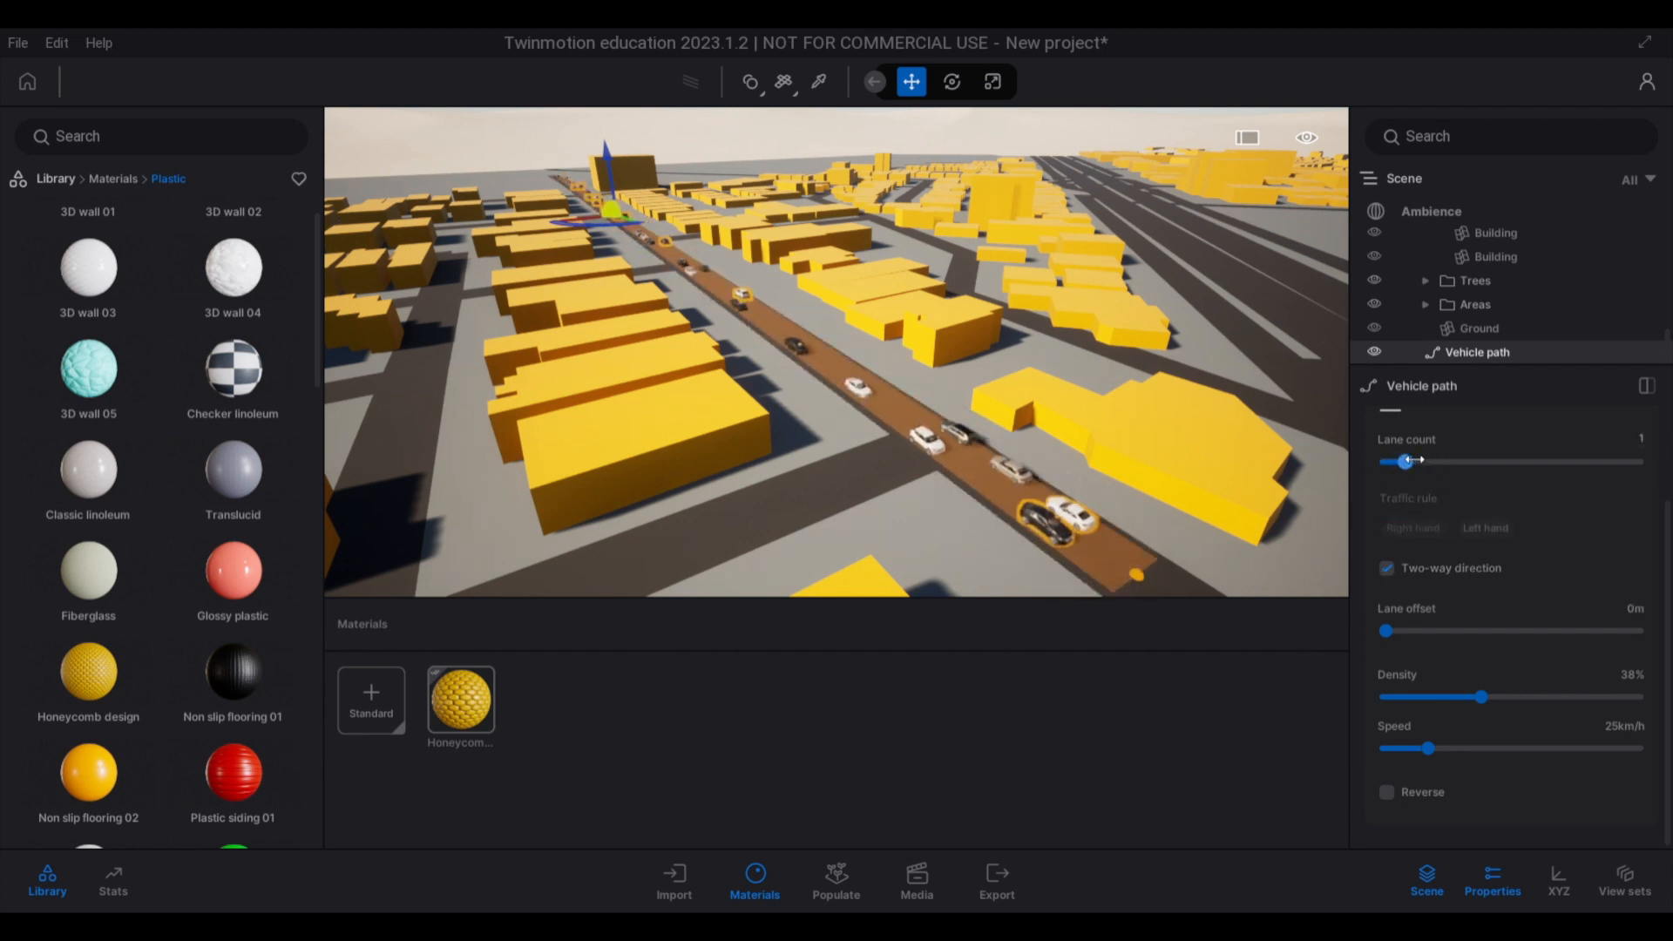
{"action": "mouse_move", "coordinate": [1388, 629]}
{"action": "left_mouse_down"}
{"action": "mouse_move", "coordinate": [1521, 636]}
{"action": "mouse_move", "coordinate": [1386, 631]}
{"action": "left_mouse_up"}
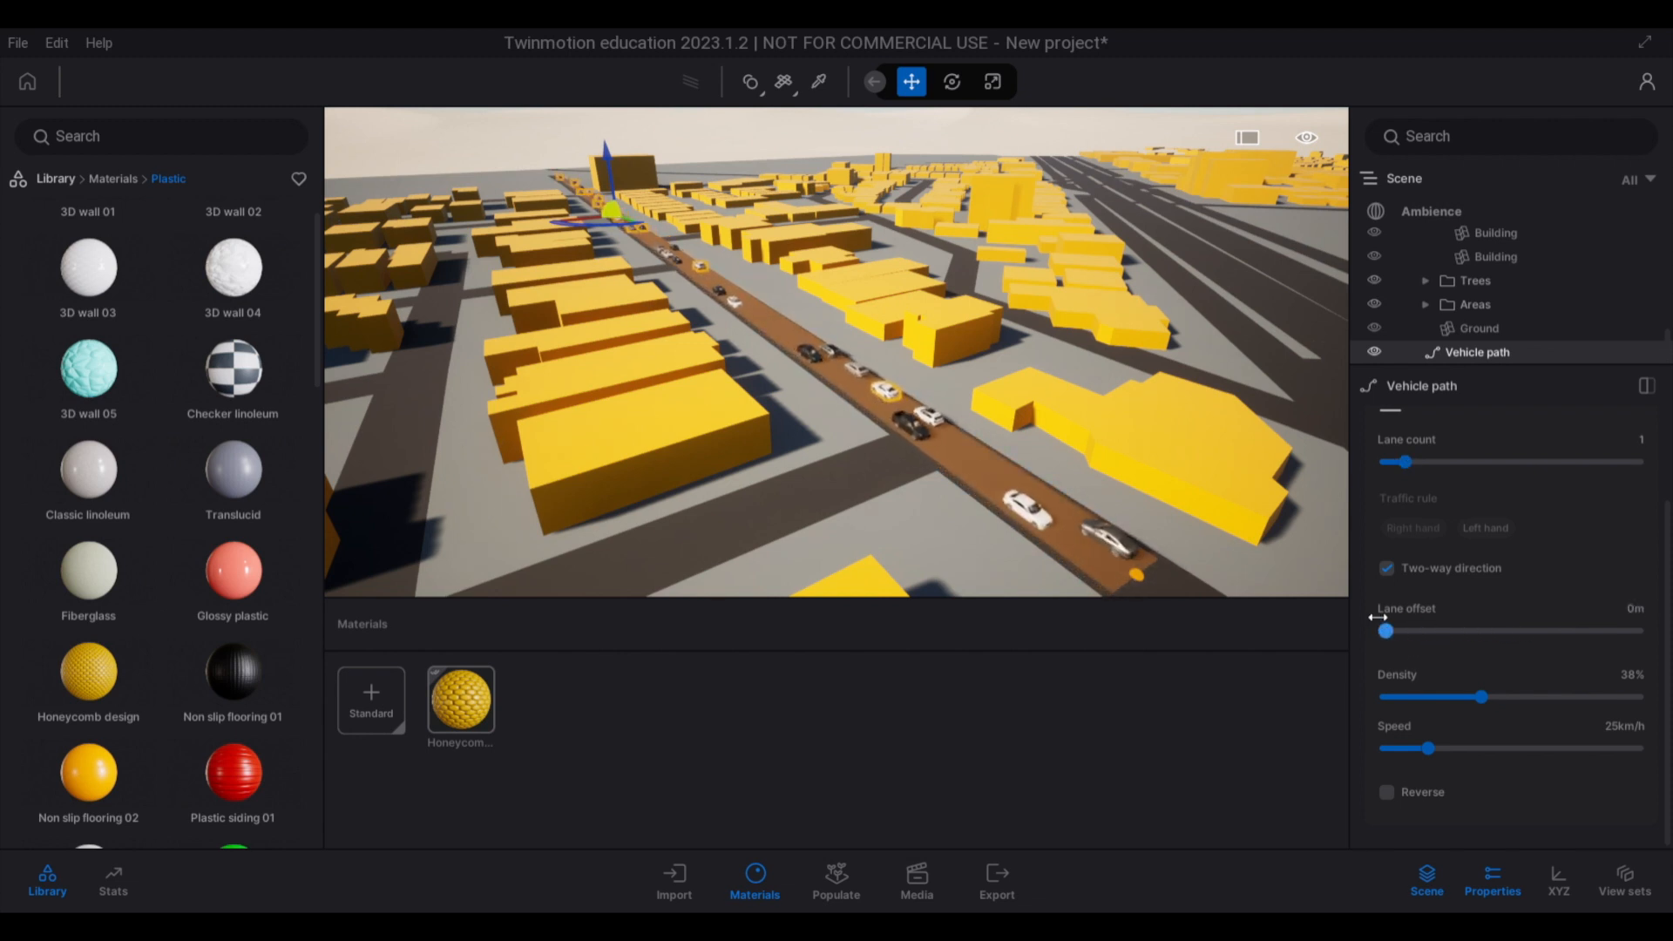
{"action": "left_click_drag", "start_coordinate": [1482, 697], "coordinate": [1557, 699]}
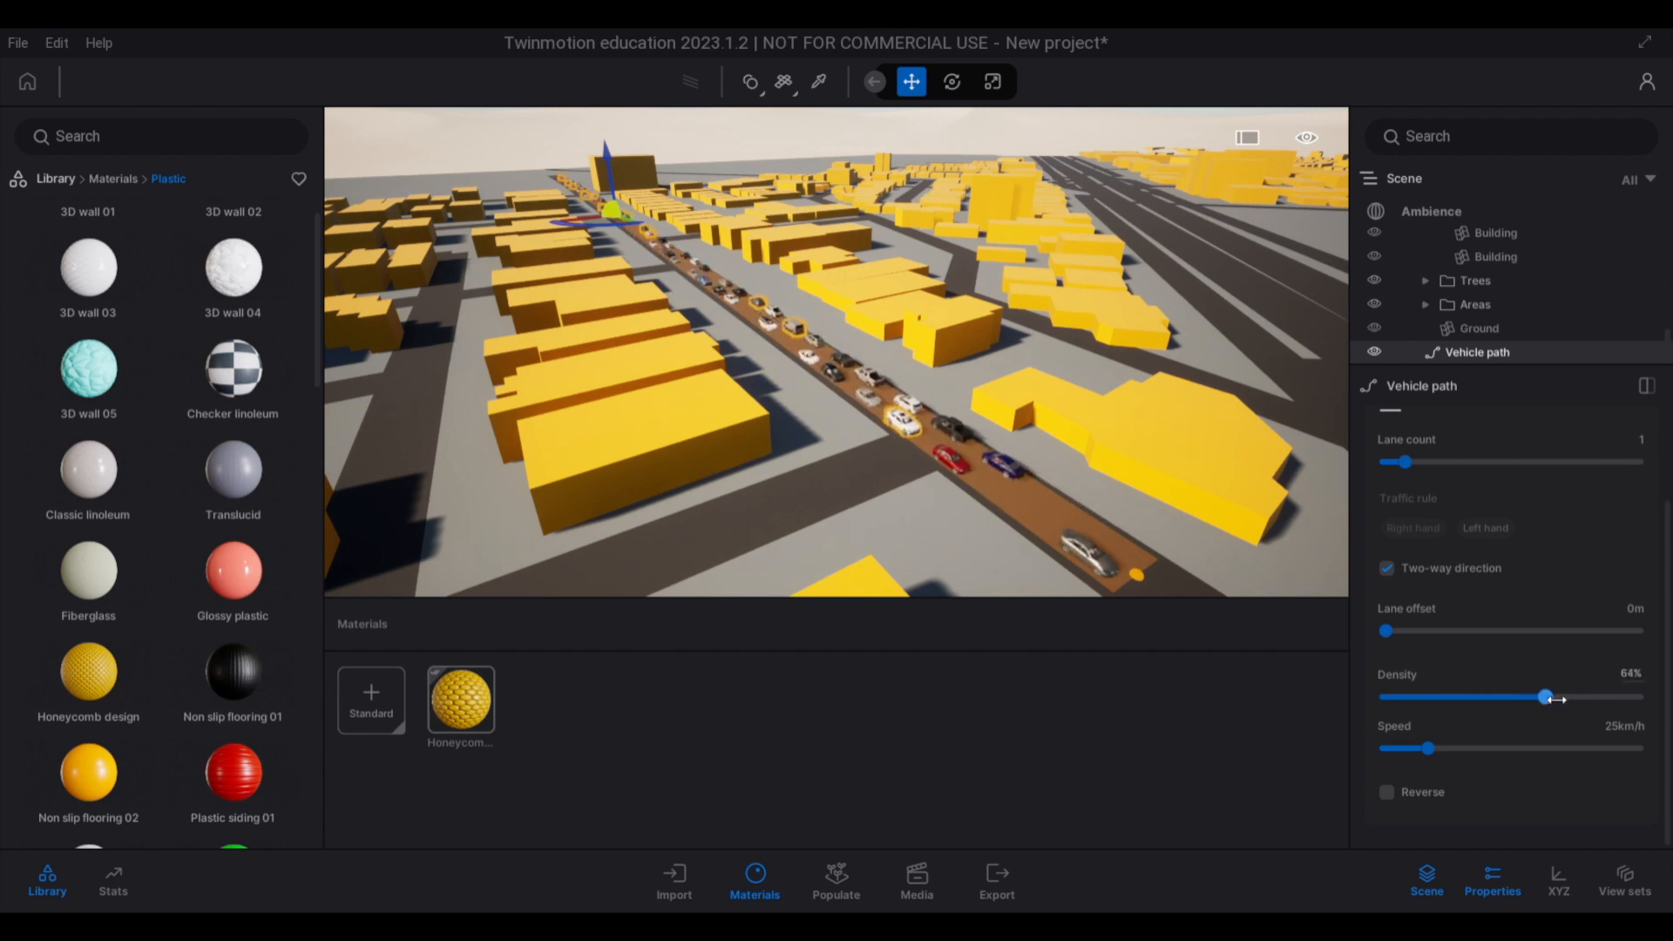
{"action": "left_click_drag", "start_coordinate": [1427, 748], "coordinate": [1546, 697]}
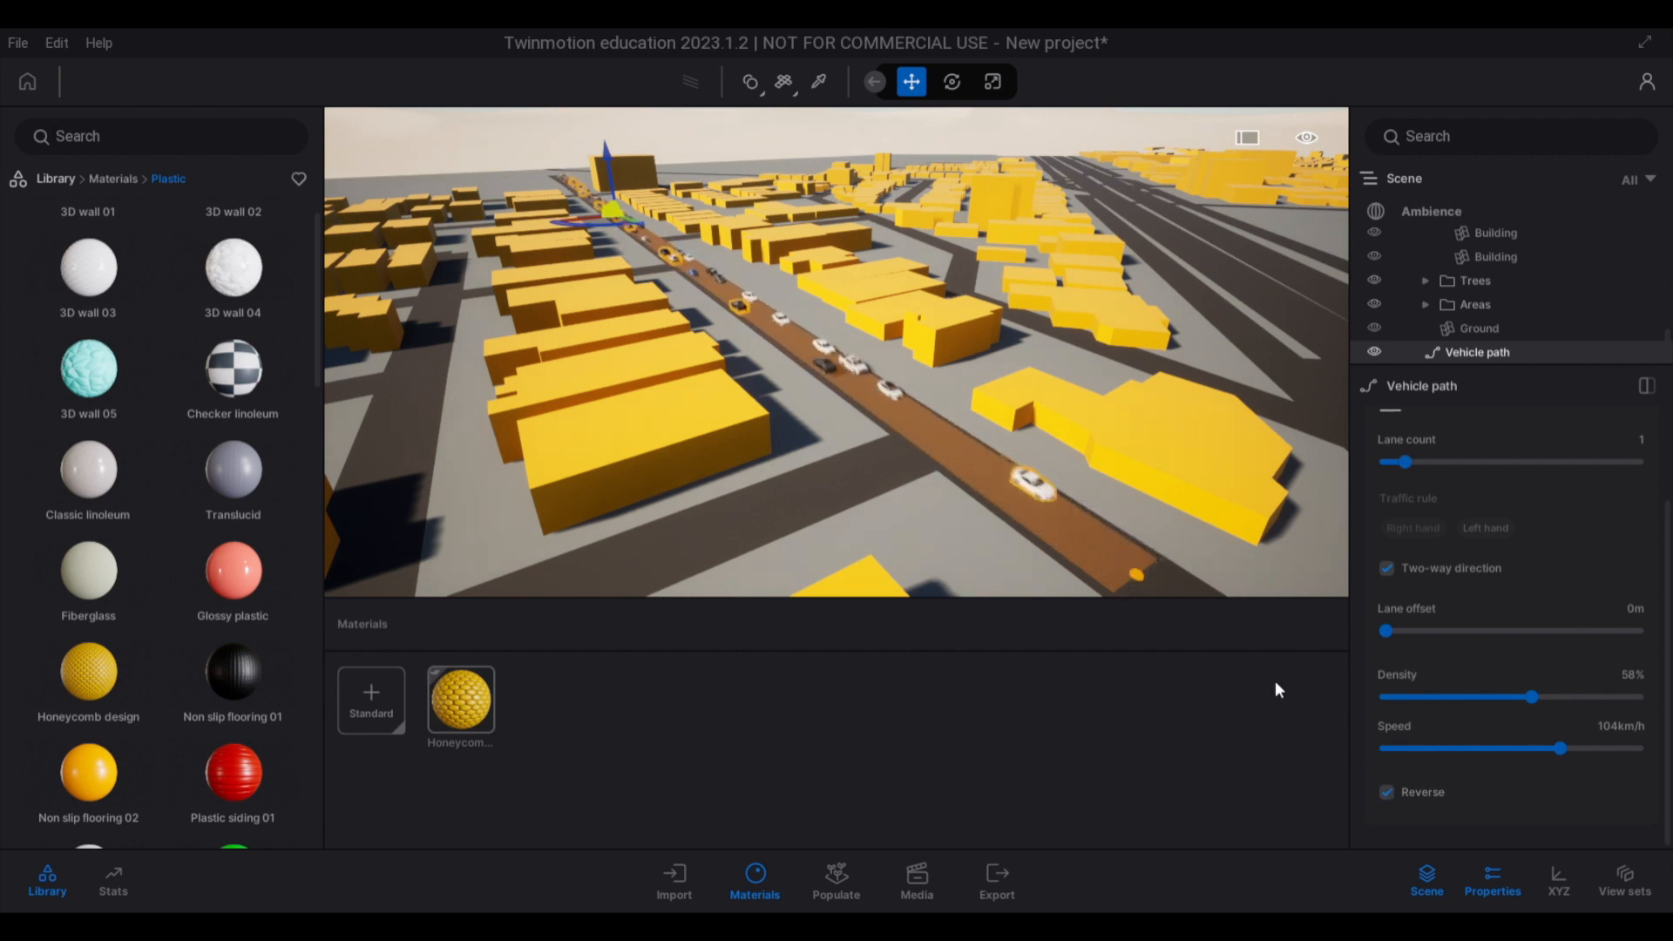
{"action": "left_click", "coordinate": [784, 468]}
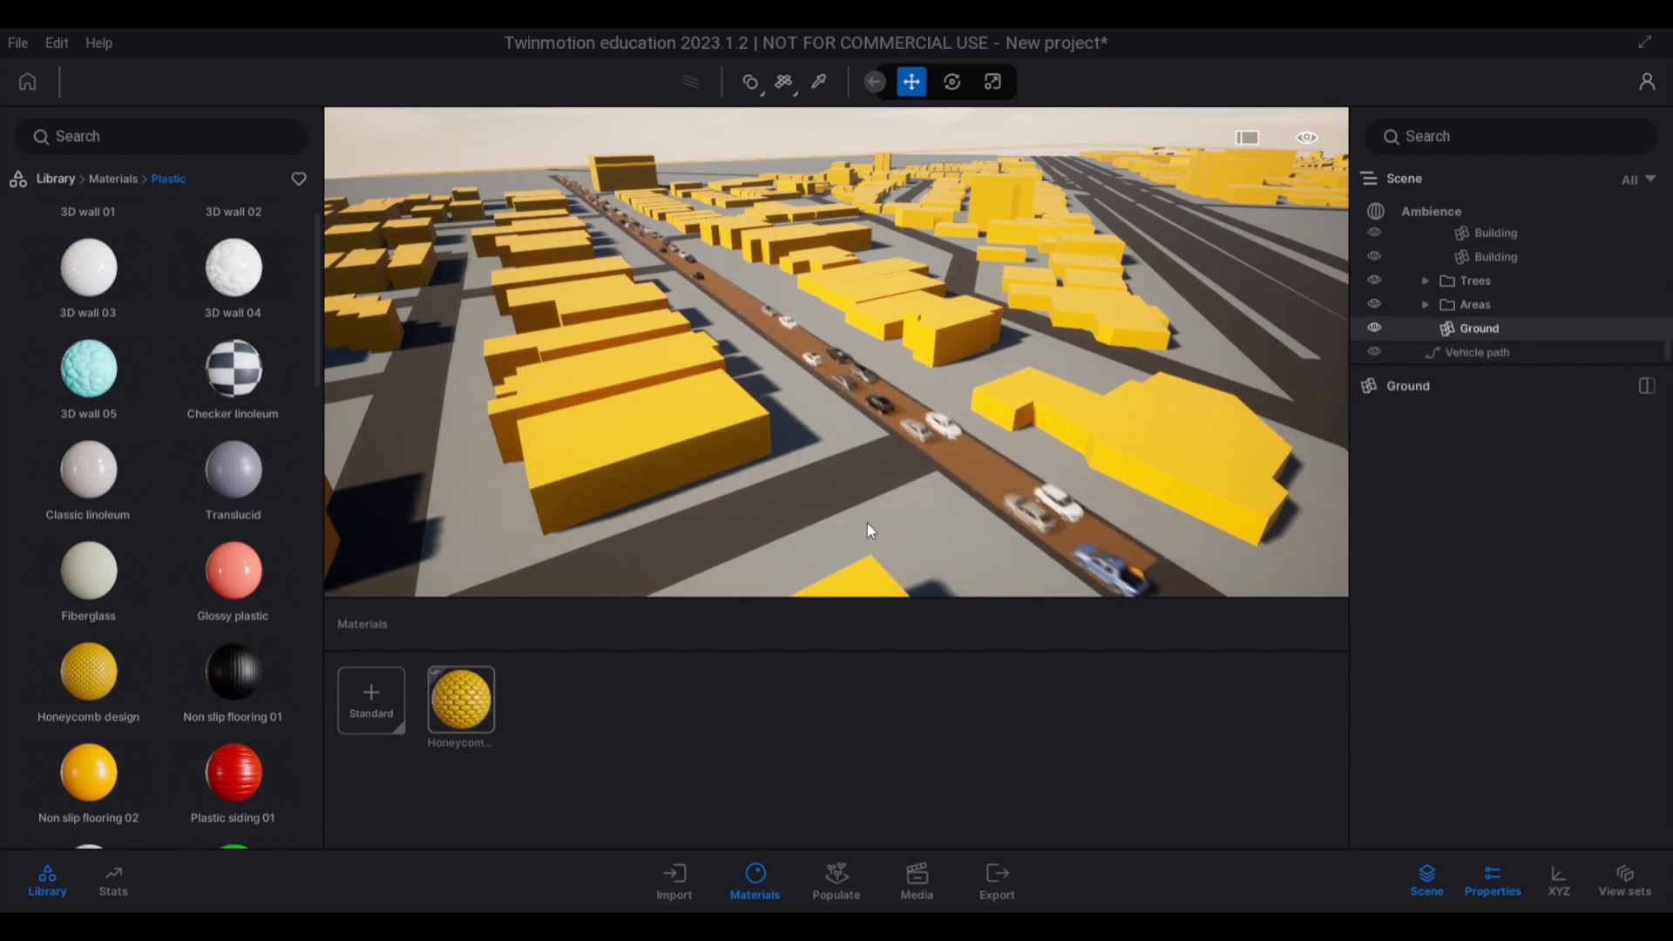
Draw a character path along the sidewalk beside the row of buildings, from the near intersection towards the road's far end
{"action": "left_click", "coordinate": [807, 887]}
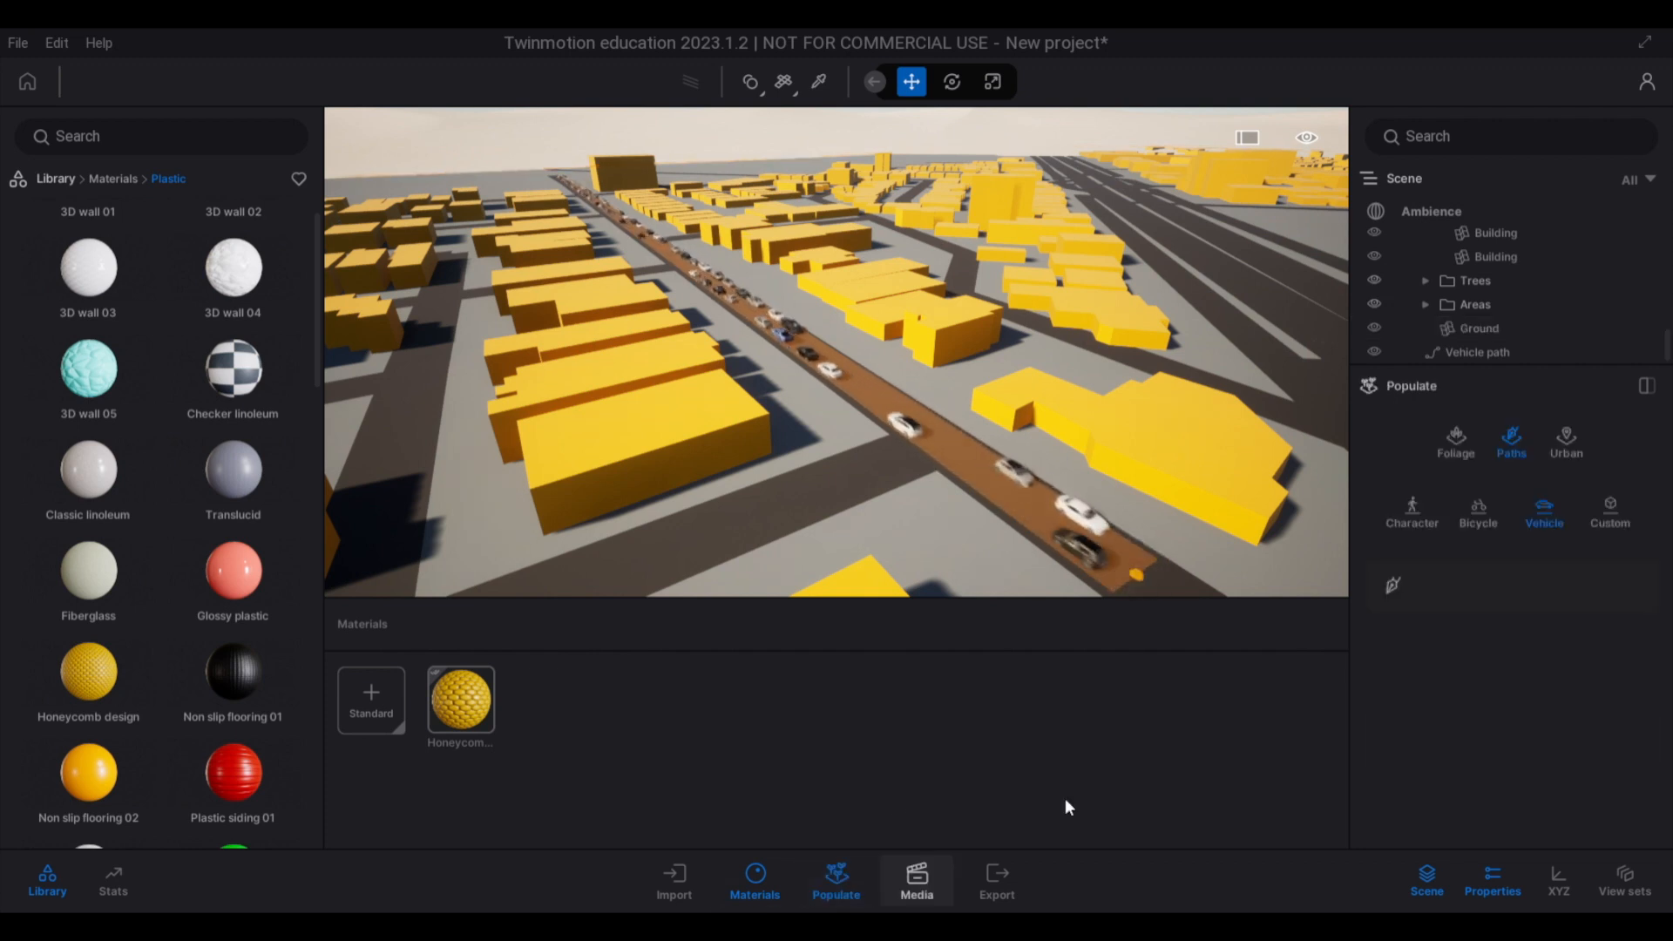
{"action": "left_click", "coordinate": [1411, 505]}
{"action": "left_click", "coordinate": [1392, 584]}
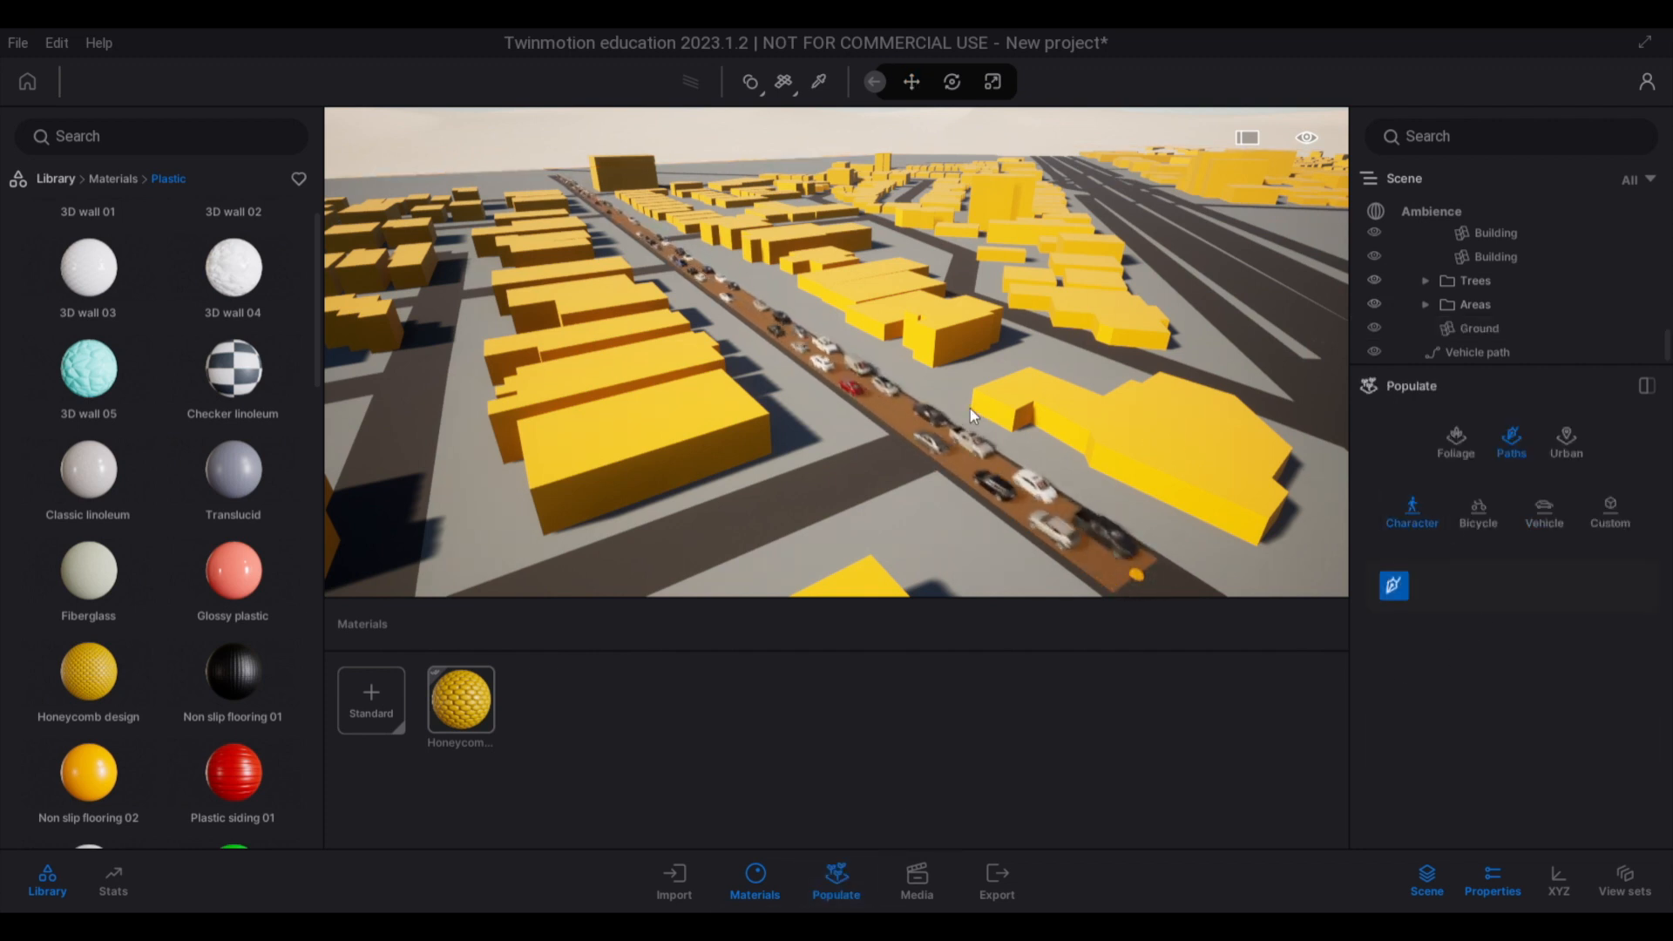
{"action": "left_click", "coordinate": [840, 431]}
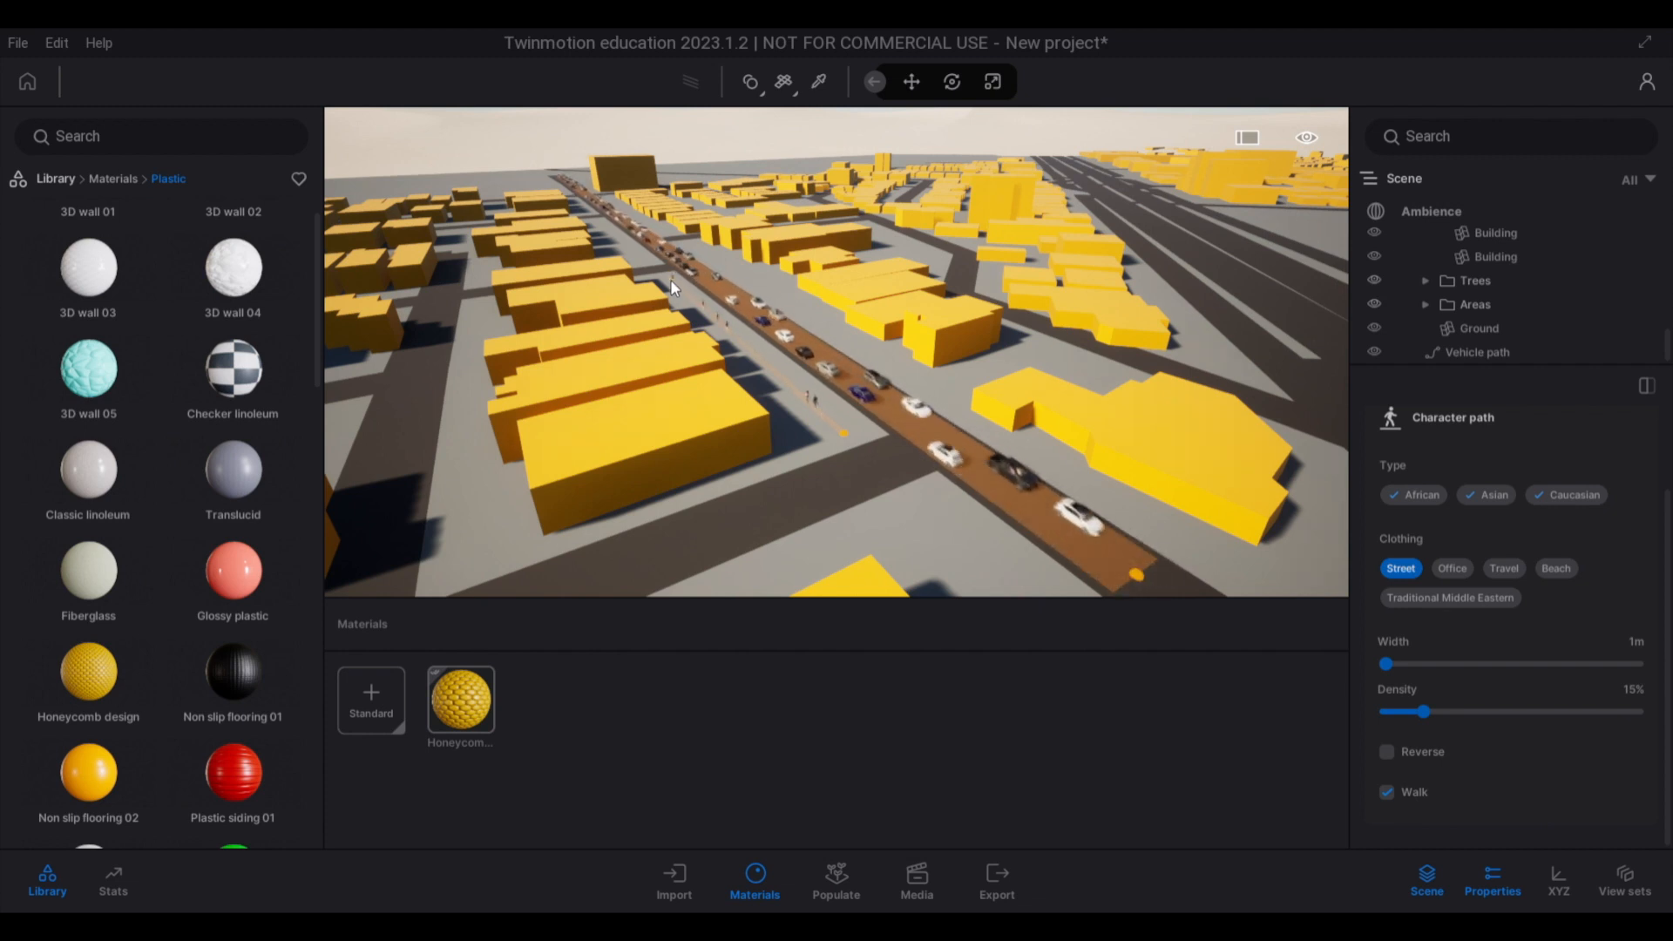
{"action": "left_click", "coordinate": [667, 278]}
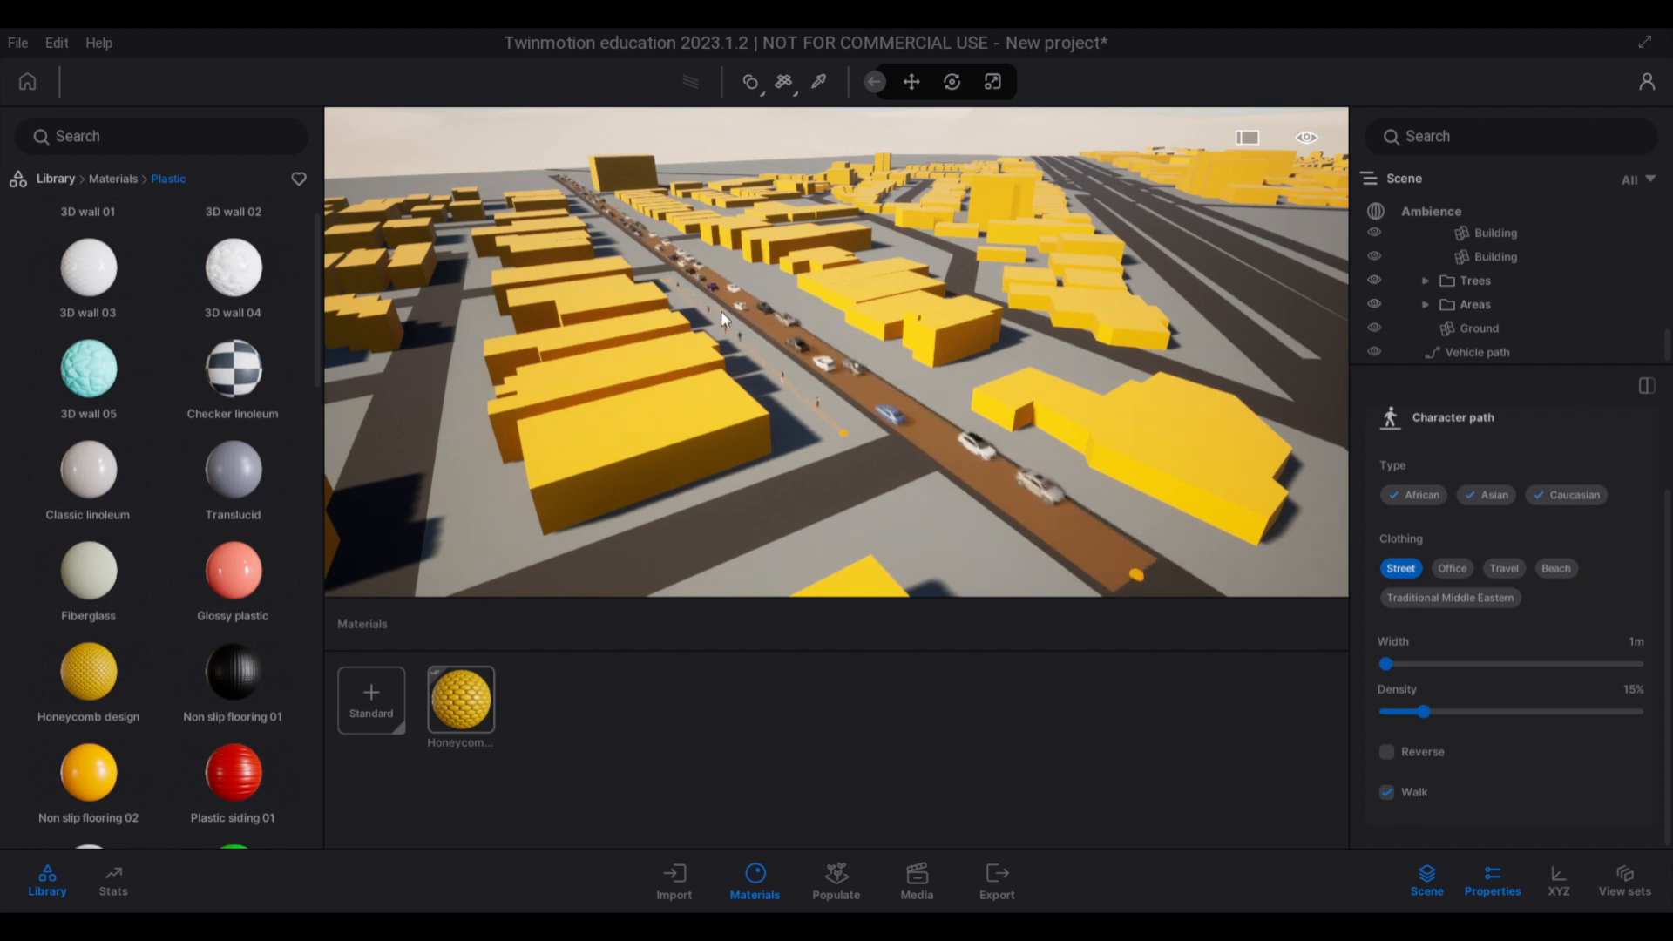
{"action": "key", "text": "Escape"}
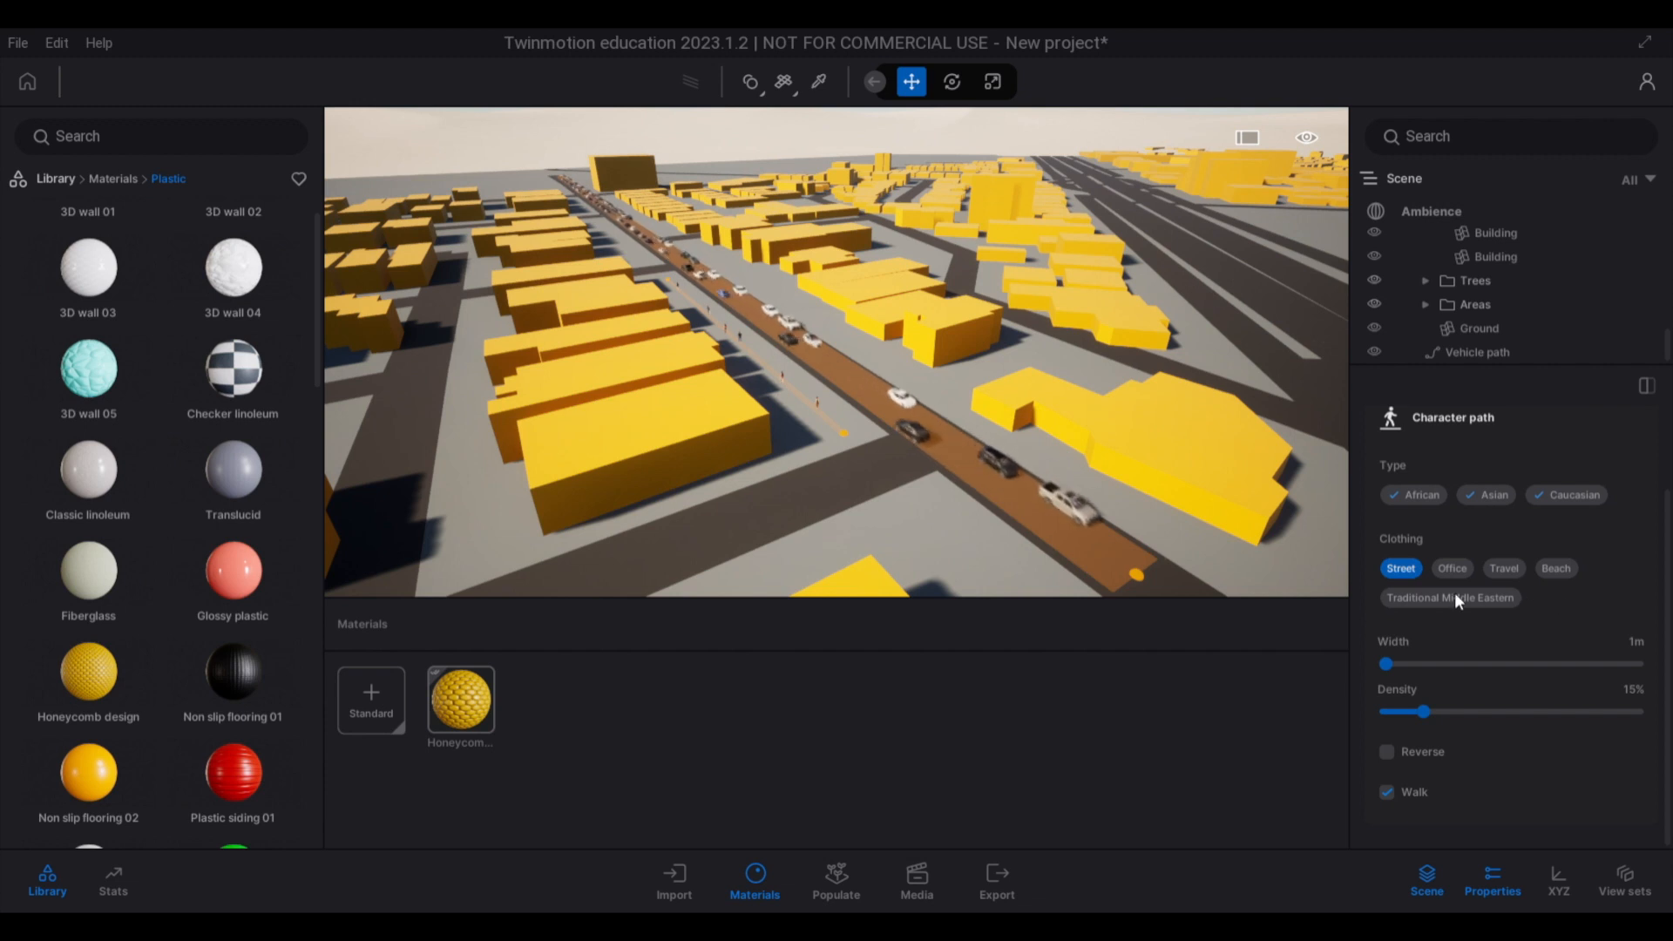
Set the character path's width to 3 m and density to 36%, keeping Street clothing
{"action": "left_click_drag", "start_coordinate": [1386, 663], "coordinate": [1459, 670]}
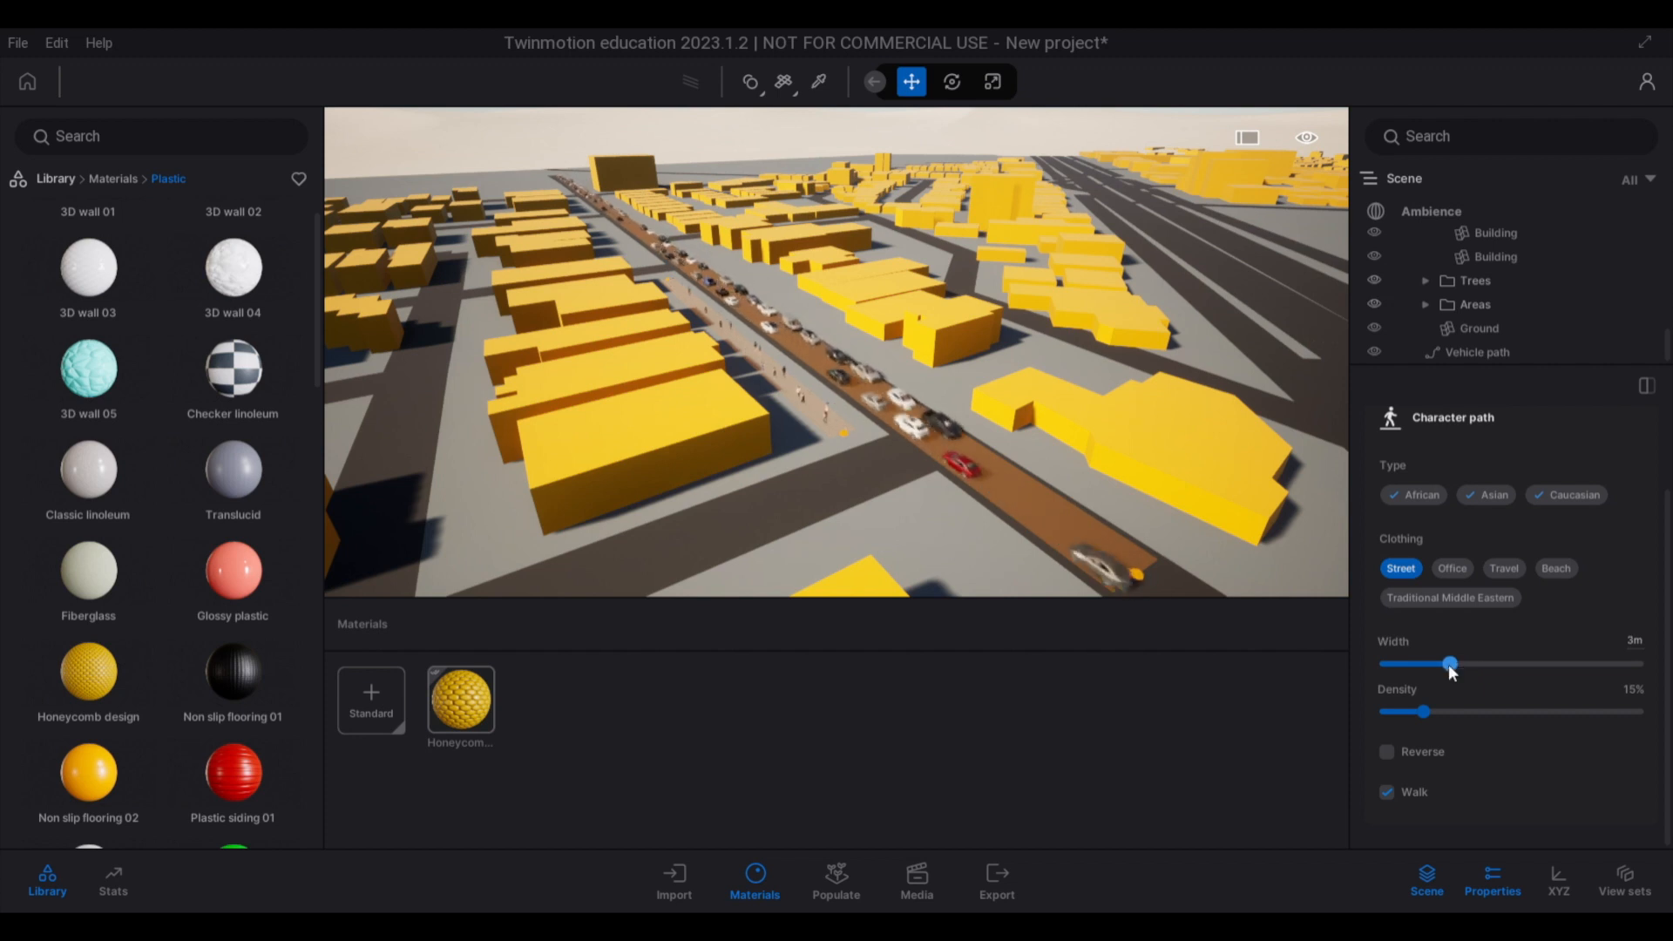
{"action": "scroll", "coordinate": [812, 387], "scroll_direction": "up", "scroll_amount": 2}
{"action": "scroll", "coordinate": [812, 387], "scroll_direction": "up", "scroll_amount": 3}
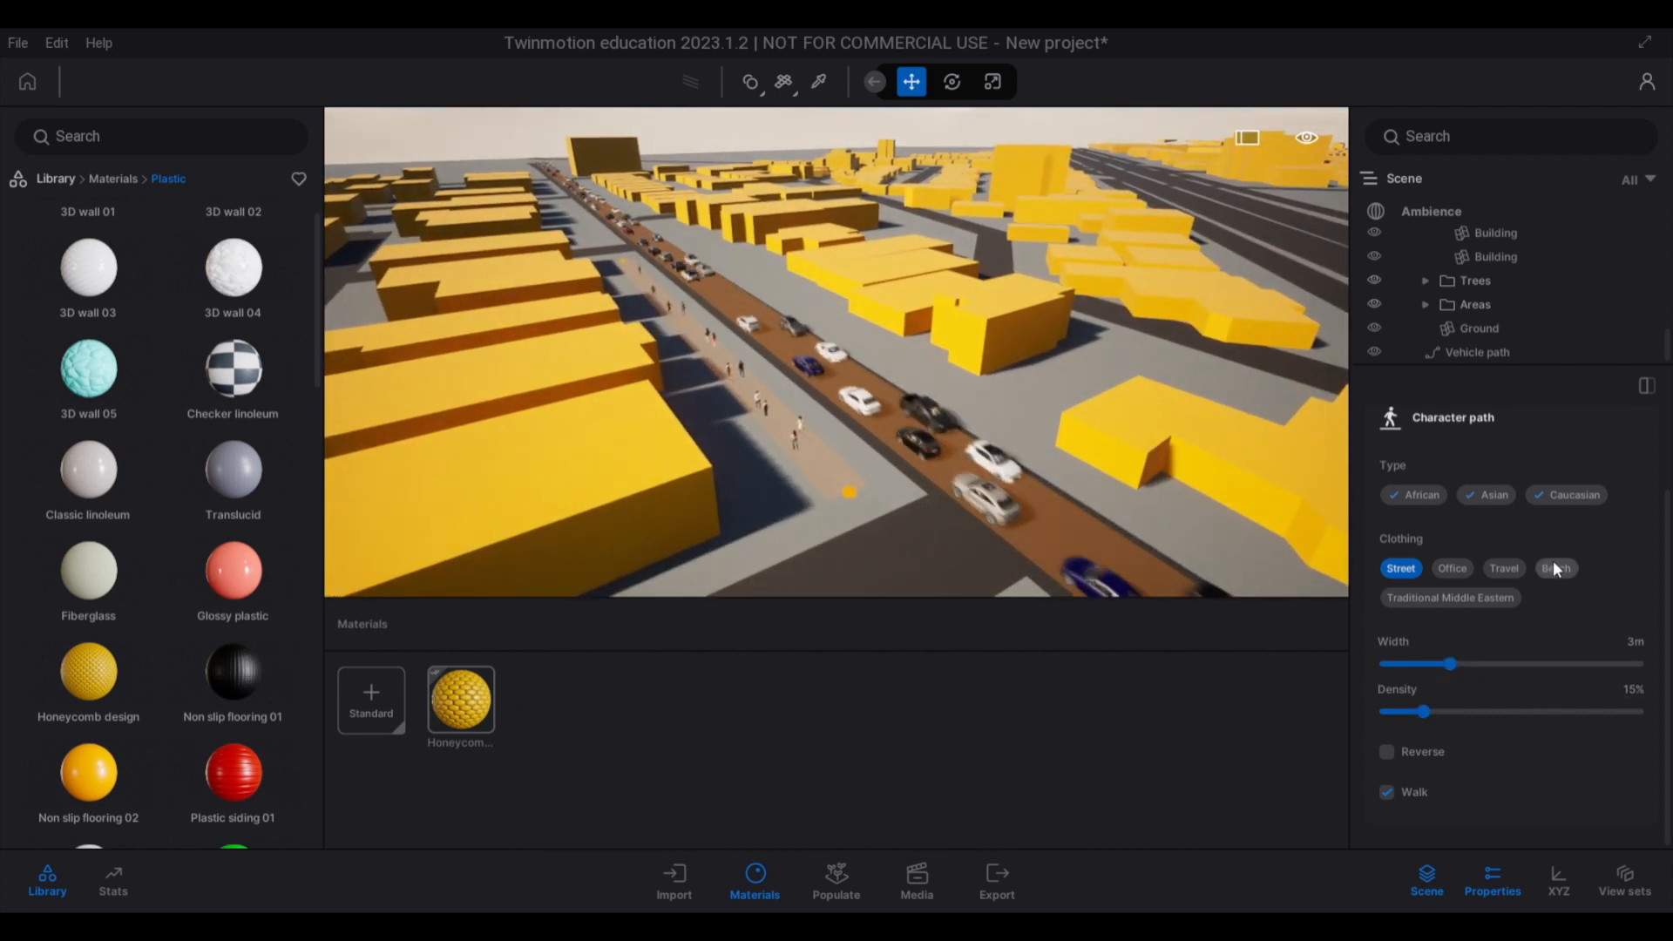
{"action": "left_click", "coordinate": [1456, 570]}
{"action": "left_click", "coordinate": [1406, 566]}
{"action": "left_click_drag", "start_coordinate": [1424, 711], "coordinate": [1492, 712]}
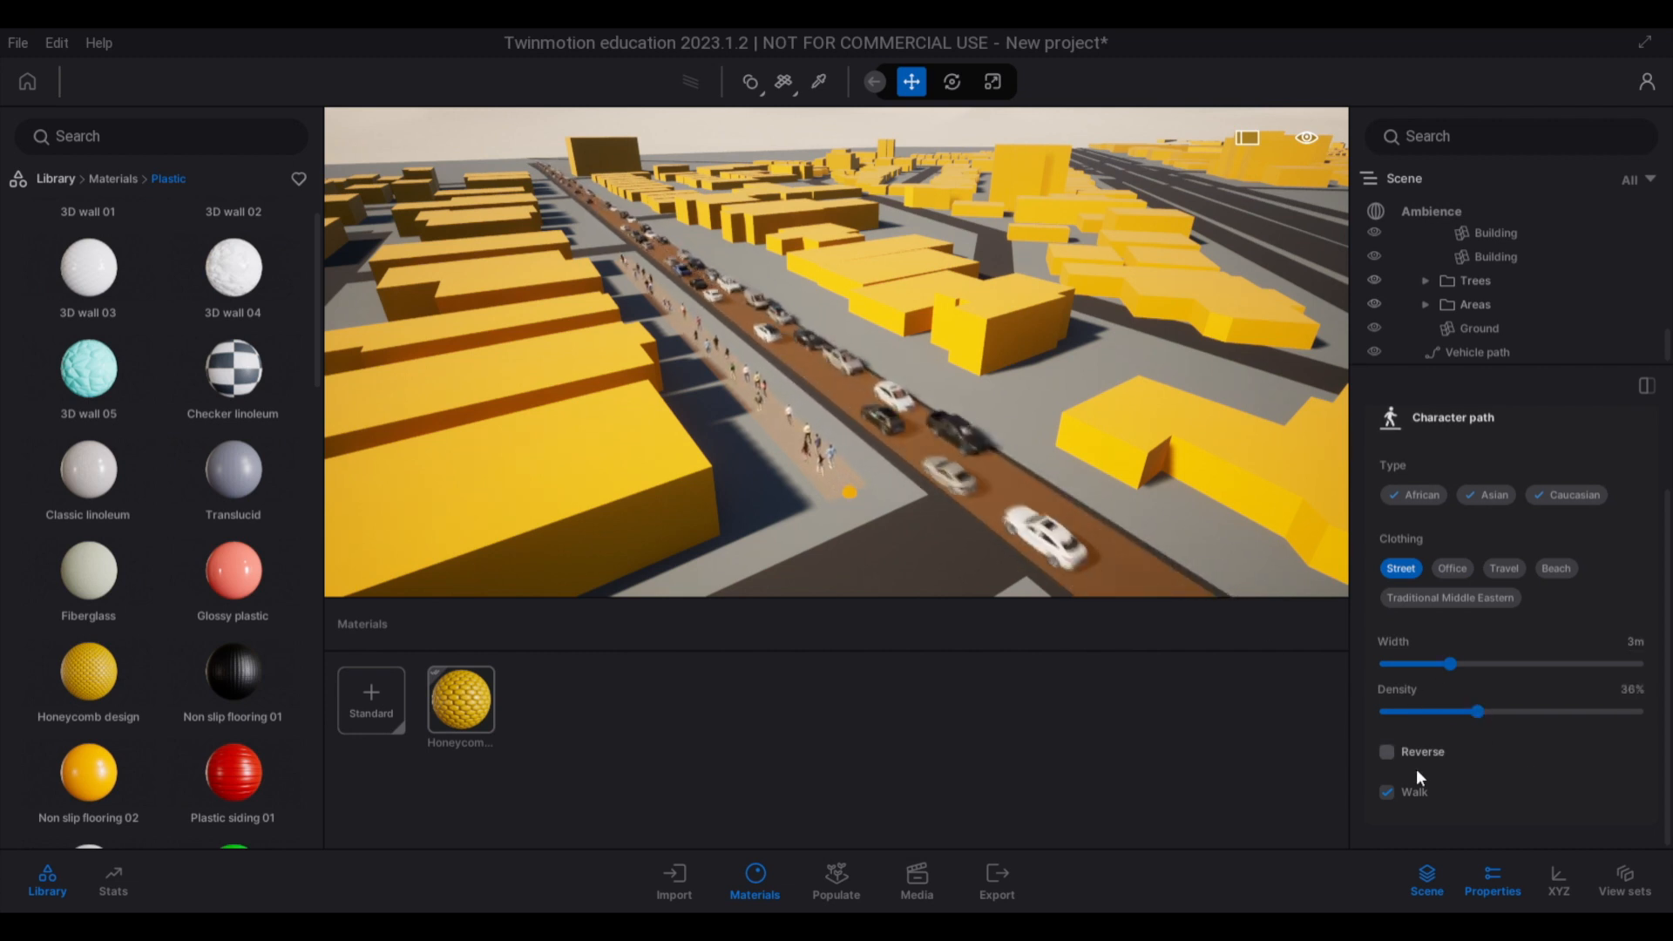
Draw a second character path along the opposite sidewalk with a 2 m width and 28% density
{"action": "left_click", "coordinate": [836, 876]}
{"action": "left_click", "coordinate": [1412, 510]}
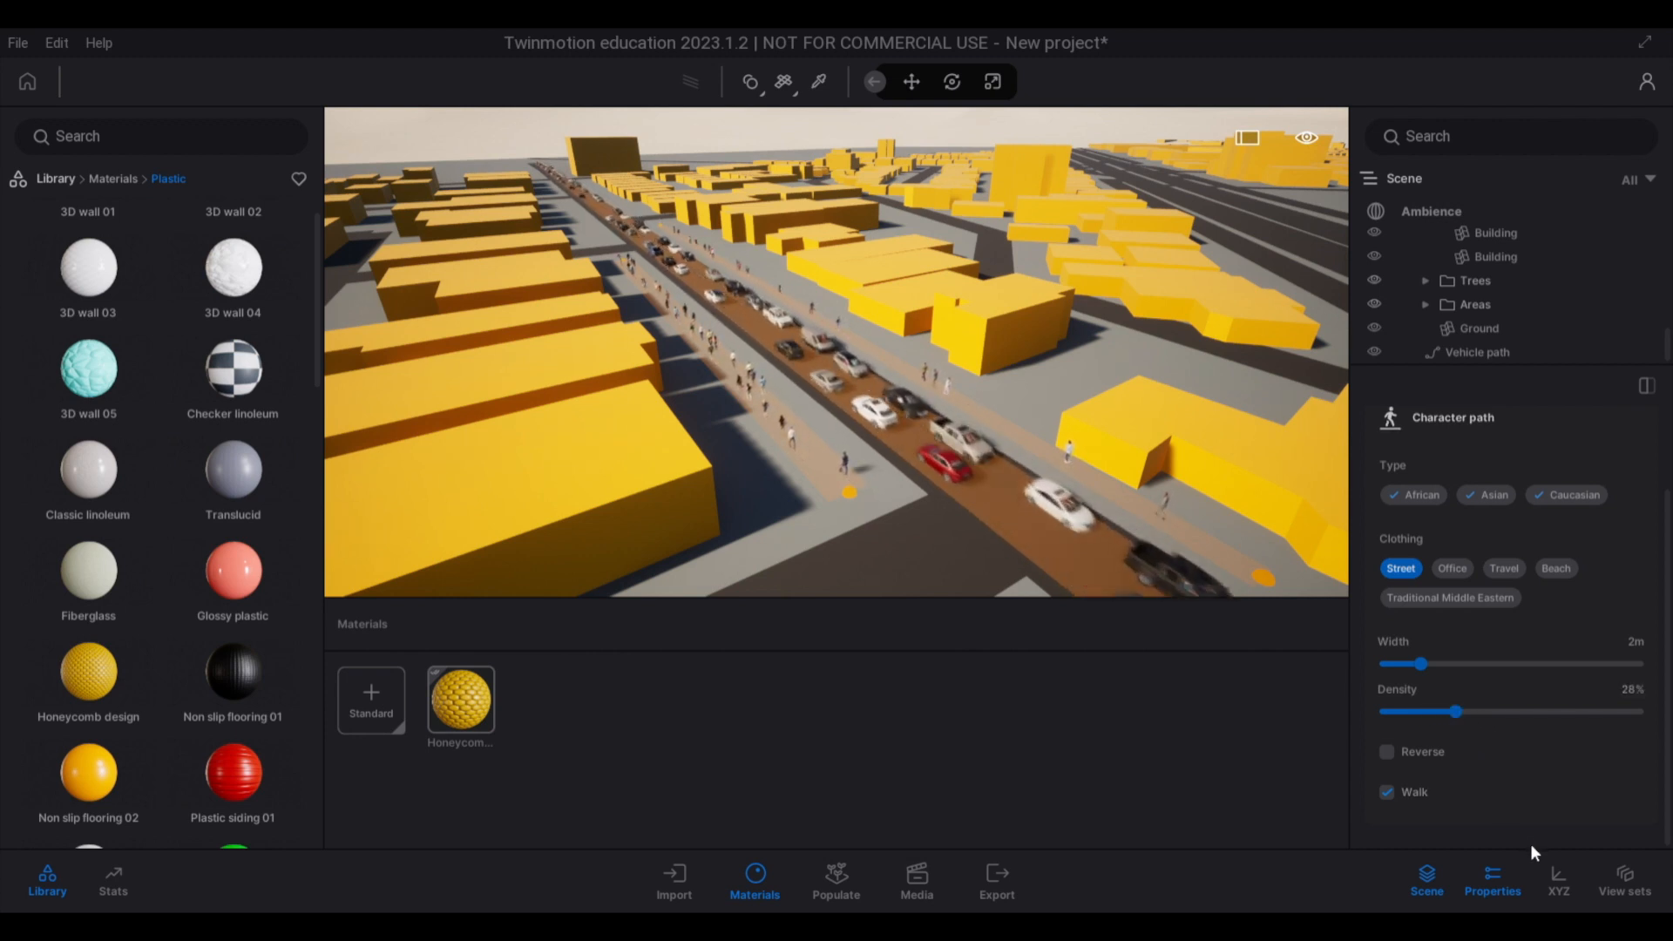
Set up foliage scattering with the Chinaberry Tree from the tree library as the model
{"action": "left_click", "coordinate": [836, 880]}
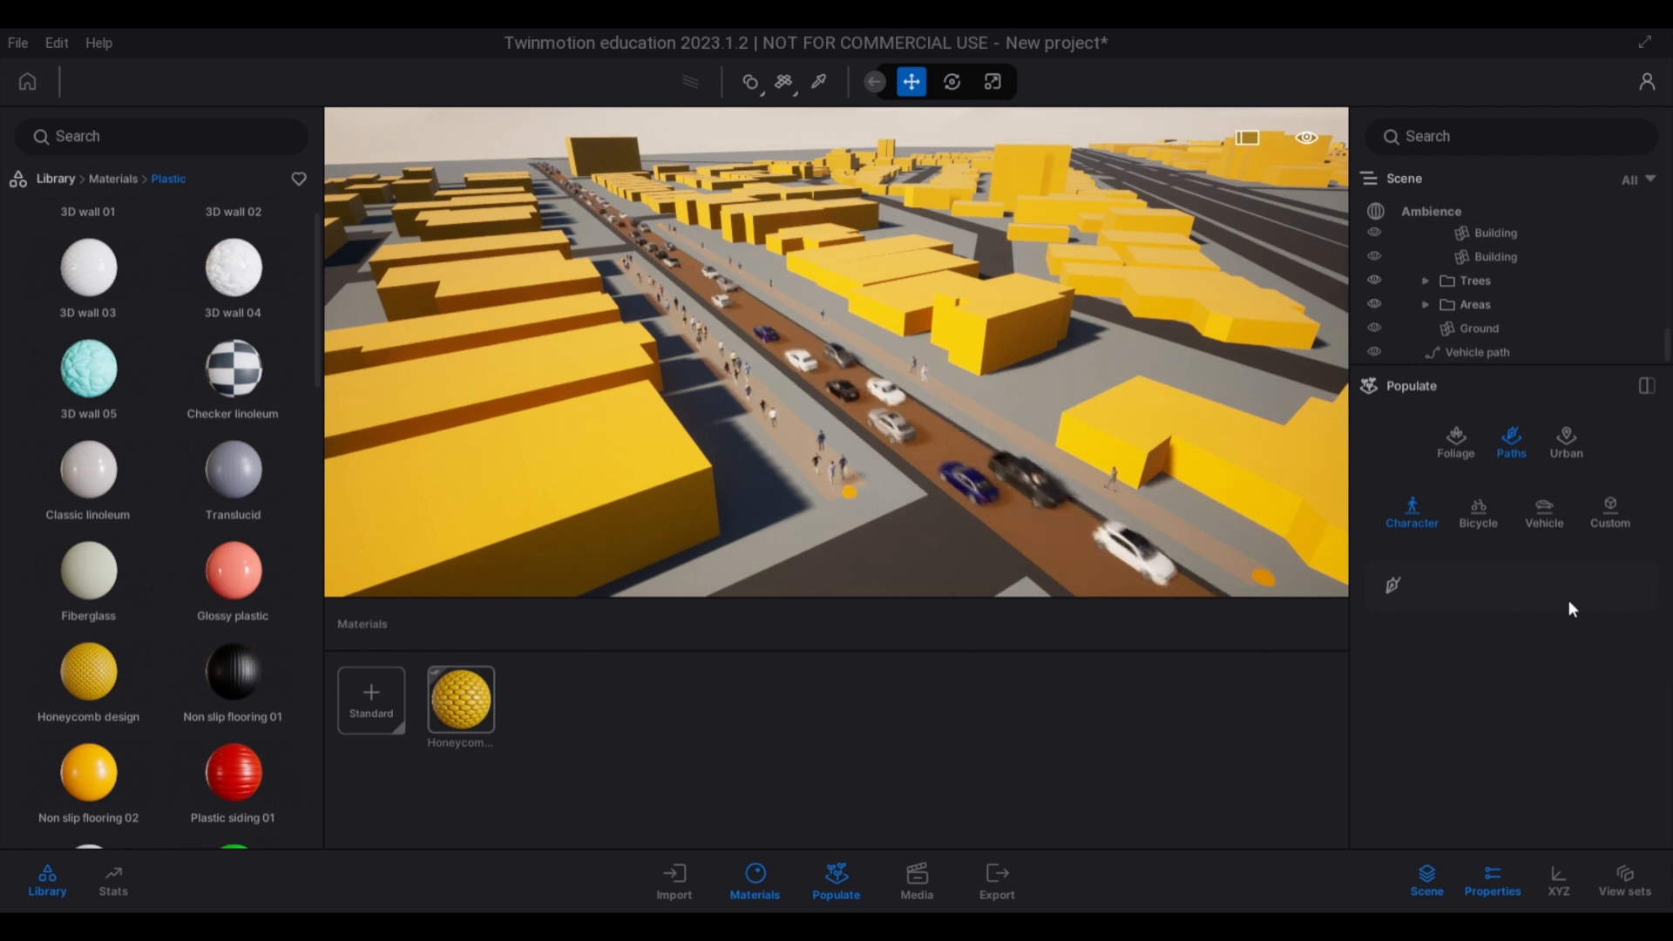
{"action": "left_click", "coordinate": [1455, 441]}
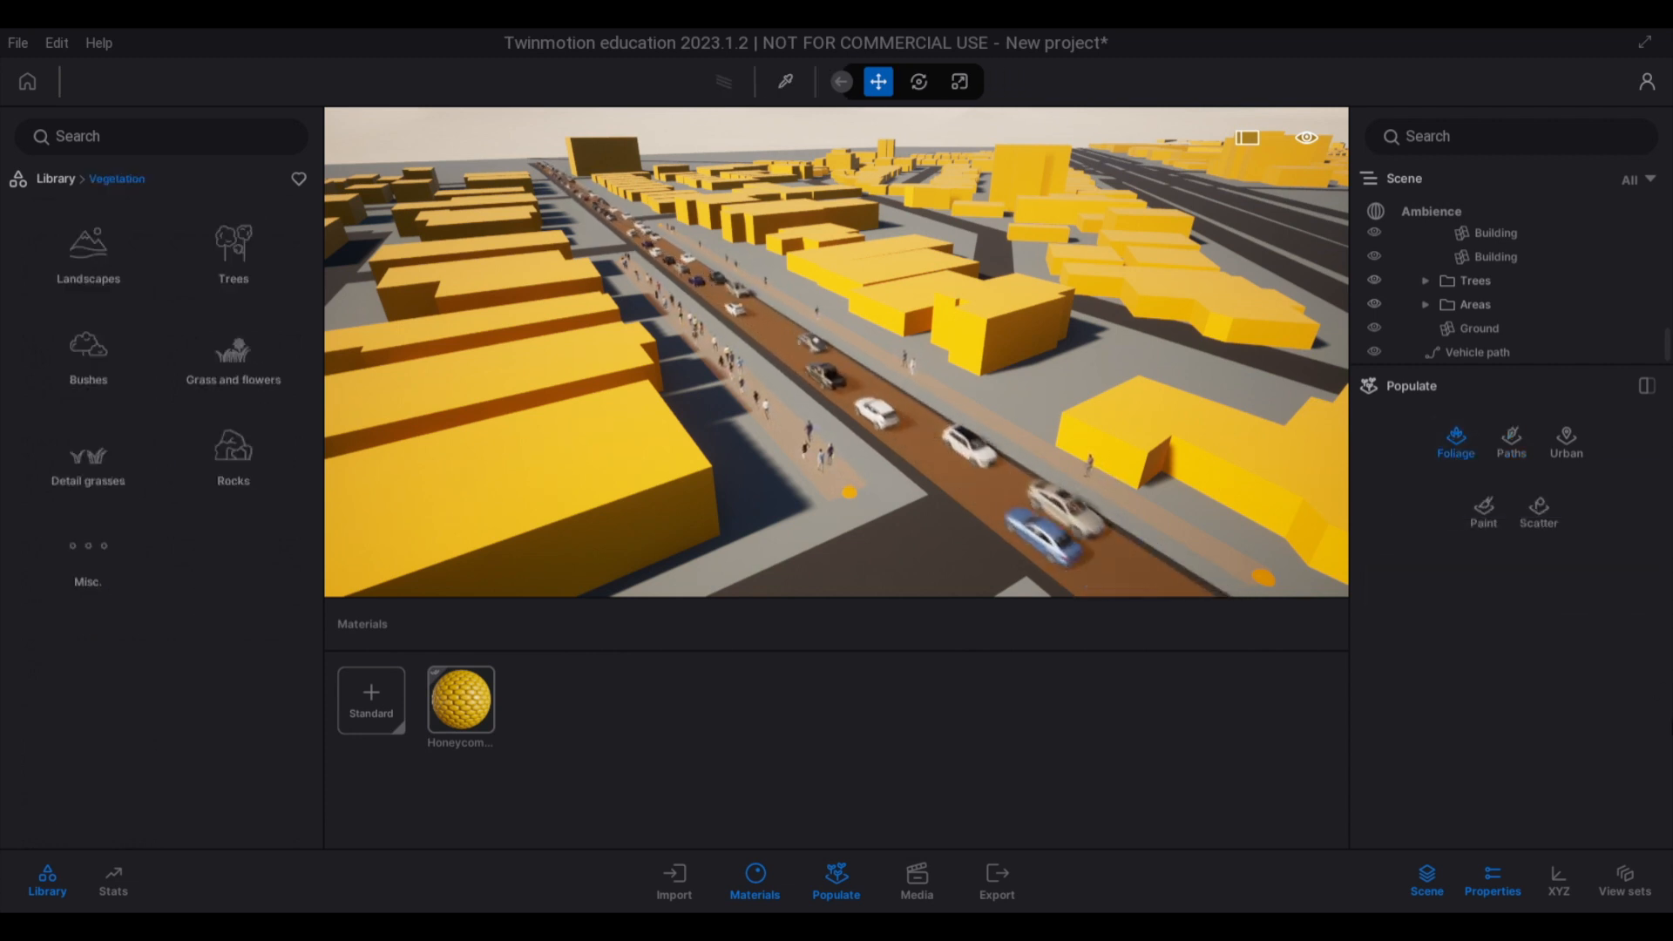
{"action": "left_click", "coordinate": [1541, 514]}
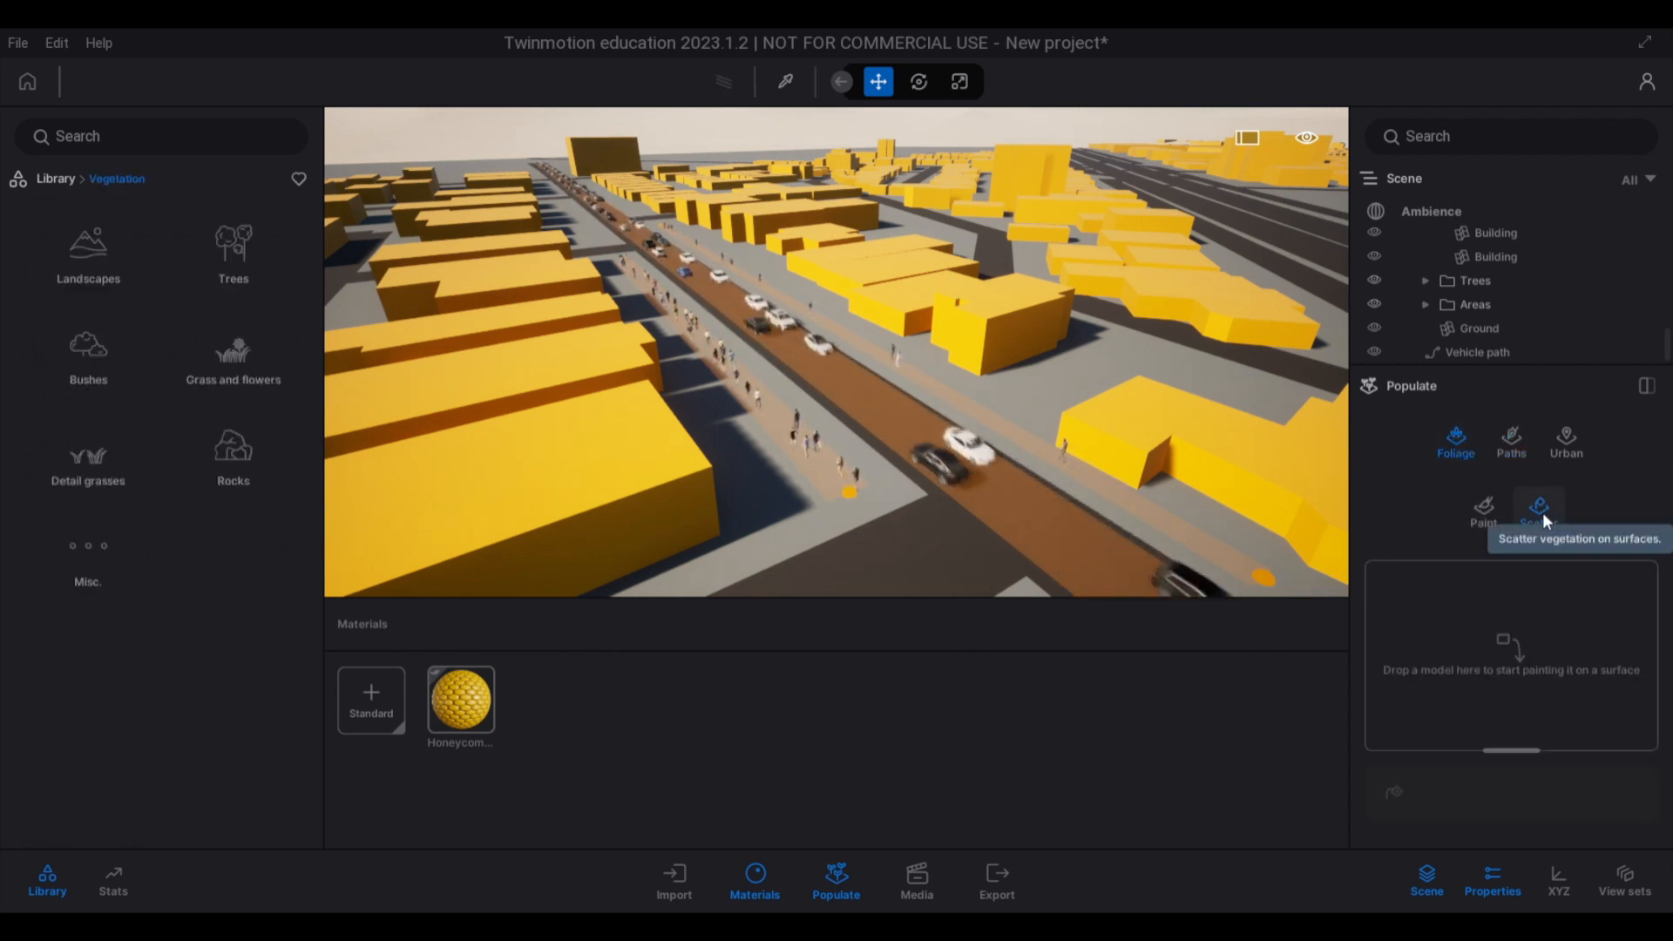
{"action": "left_click", "coordinate": [234, 253]}
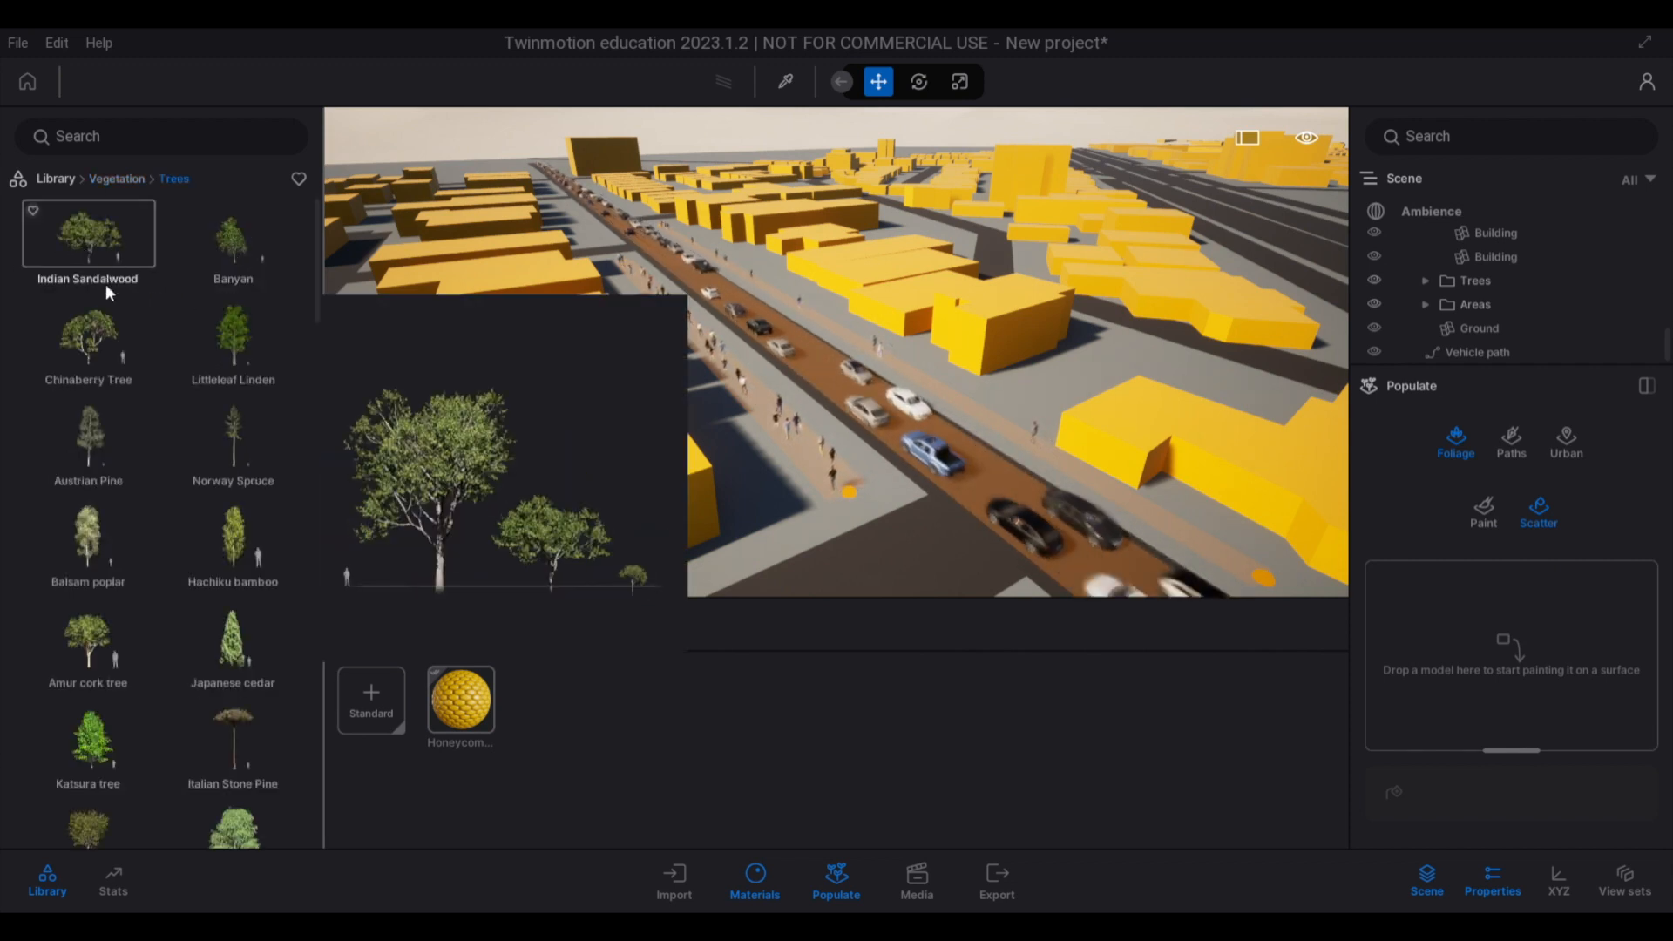
{"action": "left_click_drag", "start_coordinate": [1273, 599], "coordinate": [1452, 618]}
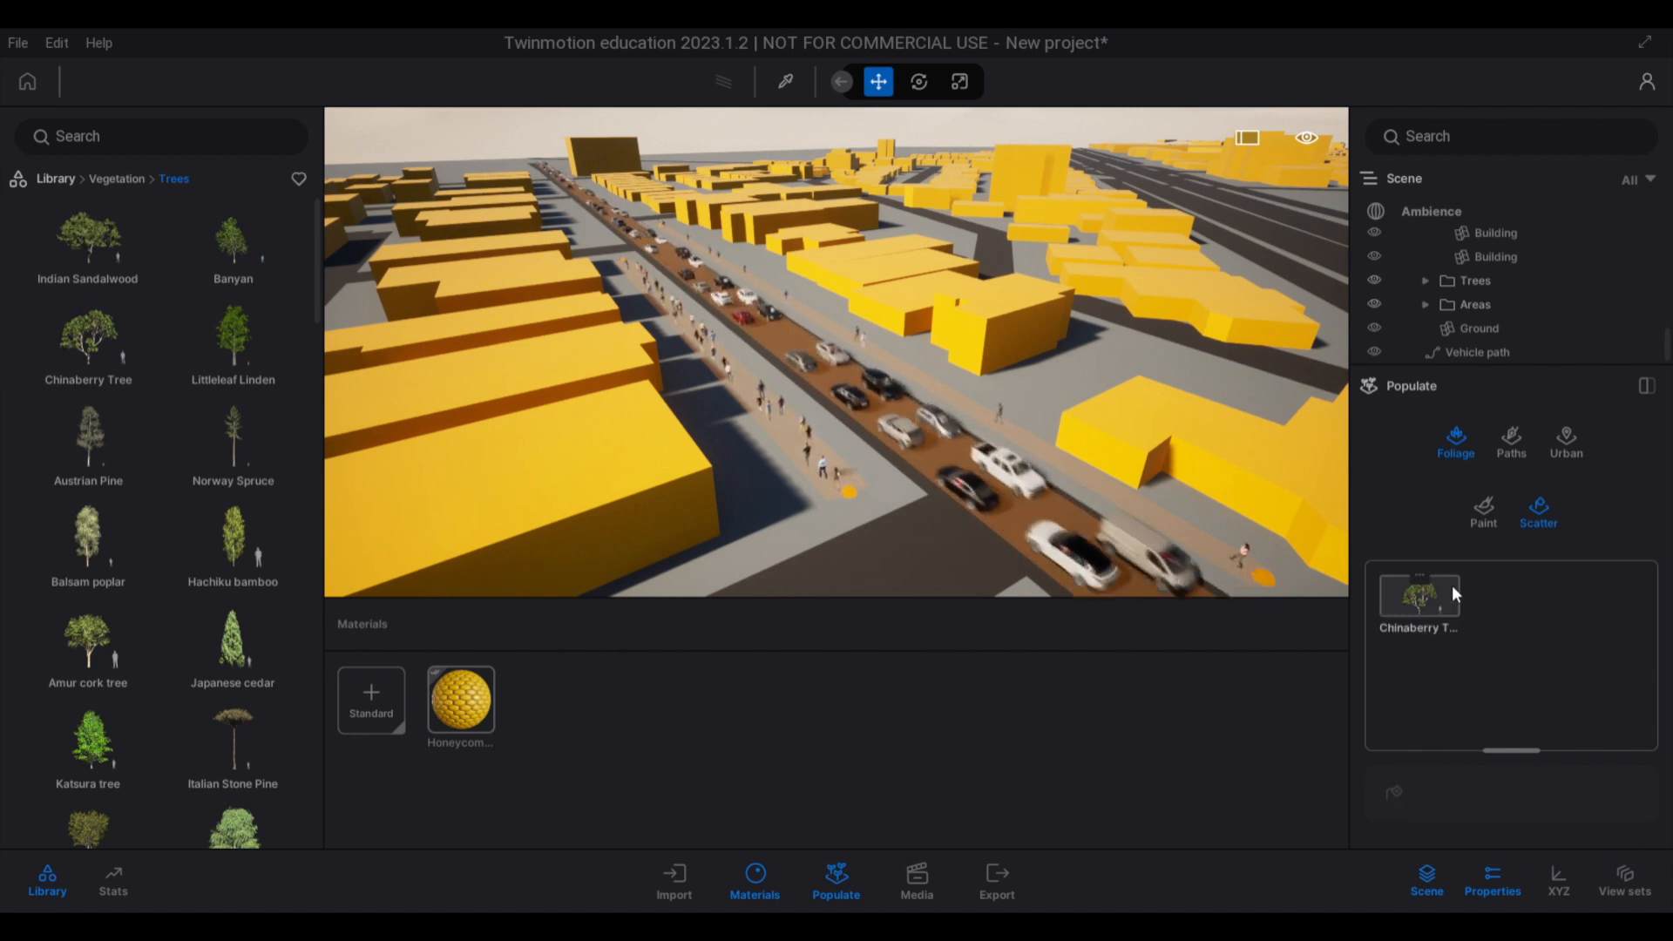
Set the Chinaberry Tree's age to 0% and season to Summer, and inspect its tint, growth and wind details
{"action": "left_click", "coordinate": [1452, 593]}
{"action": "scroll", "coordinate": [1435, 587], "scroll_direction": "down", "scroll_amount": 2}
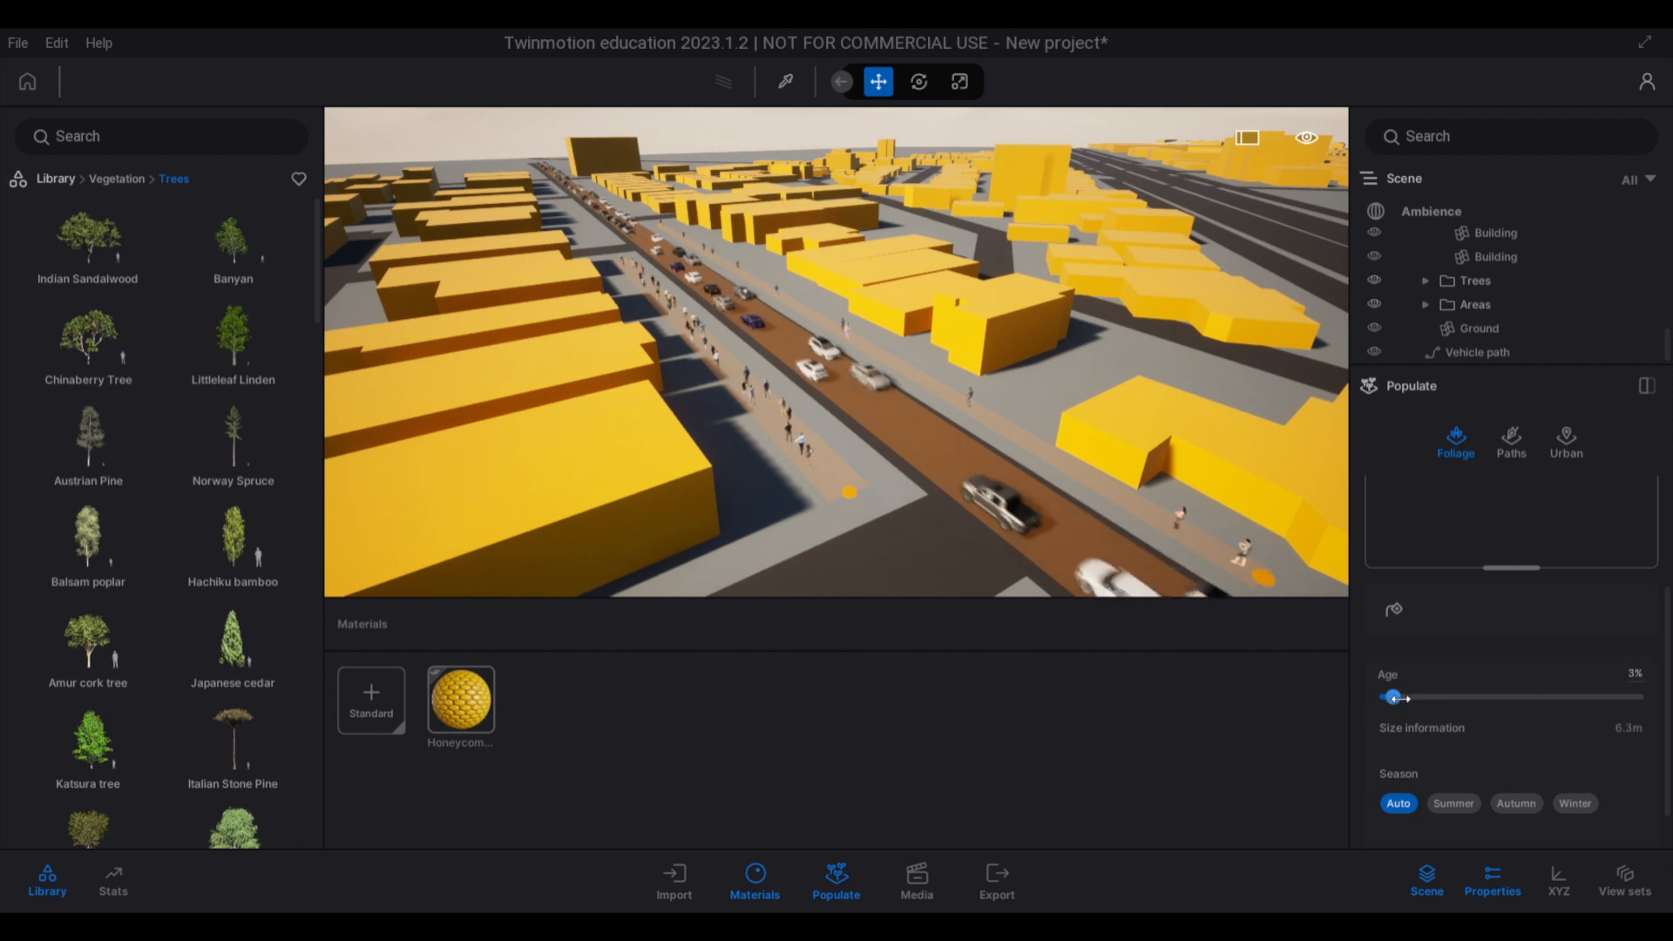
{"action": "scroll", "coordinate": [1444, 788], "scroll_direction": "down", "scroll_amount": 1}
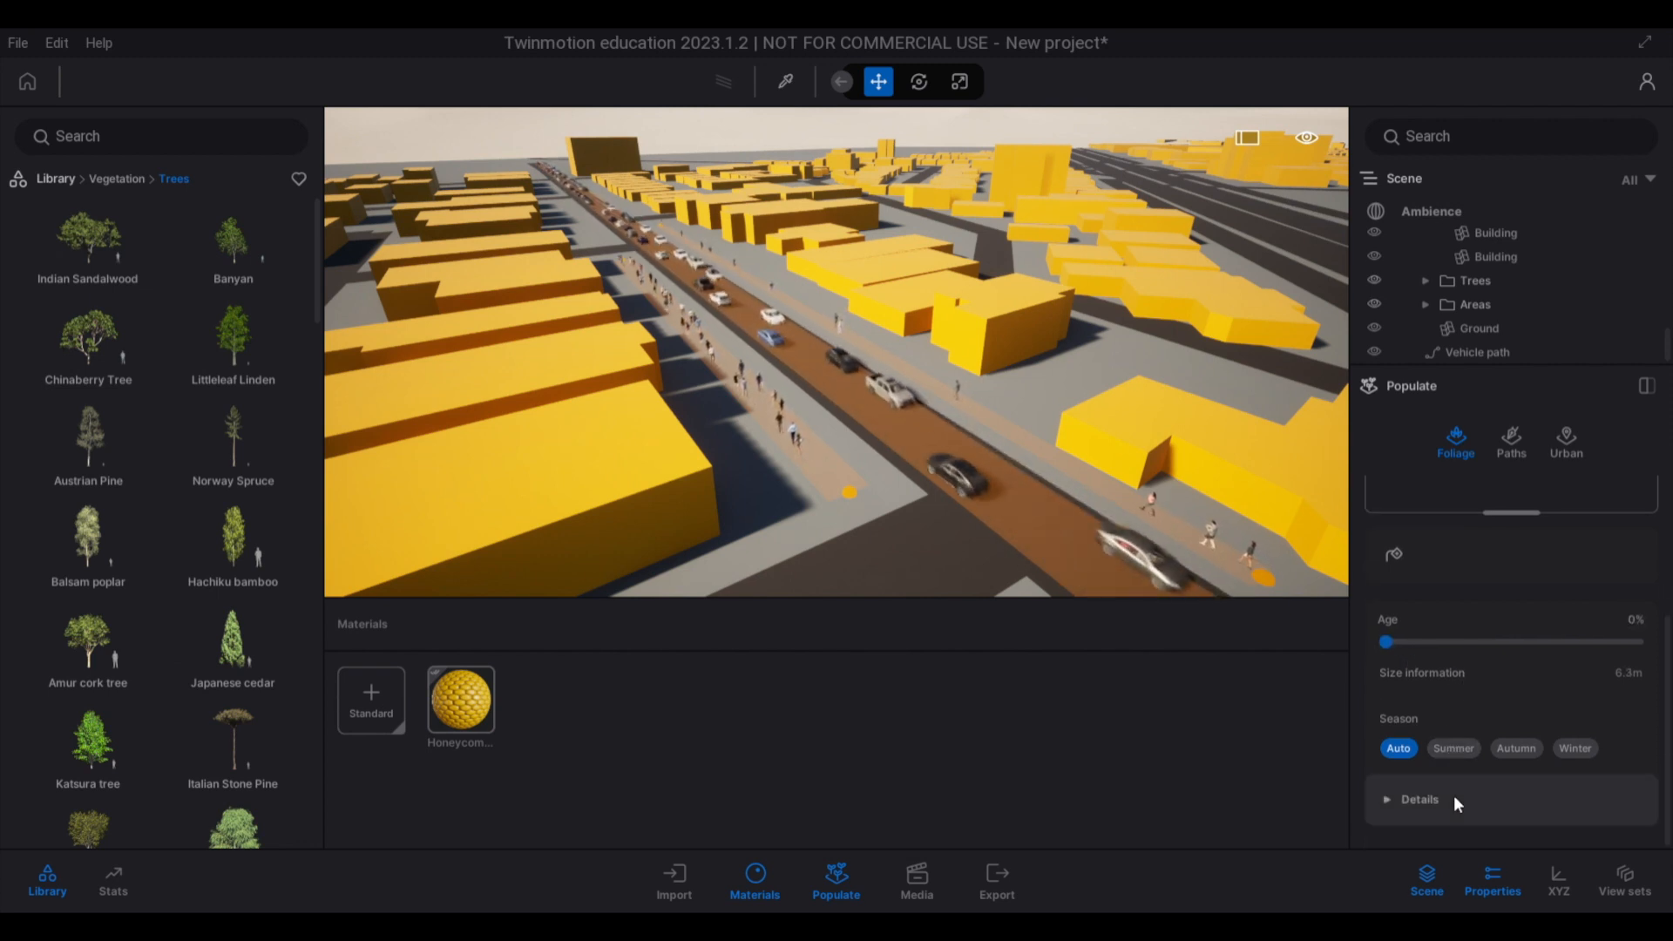
{"action": "left_click", "coordinate": [1523, 748]}
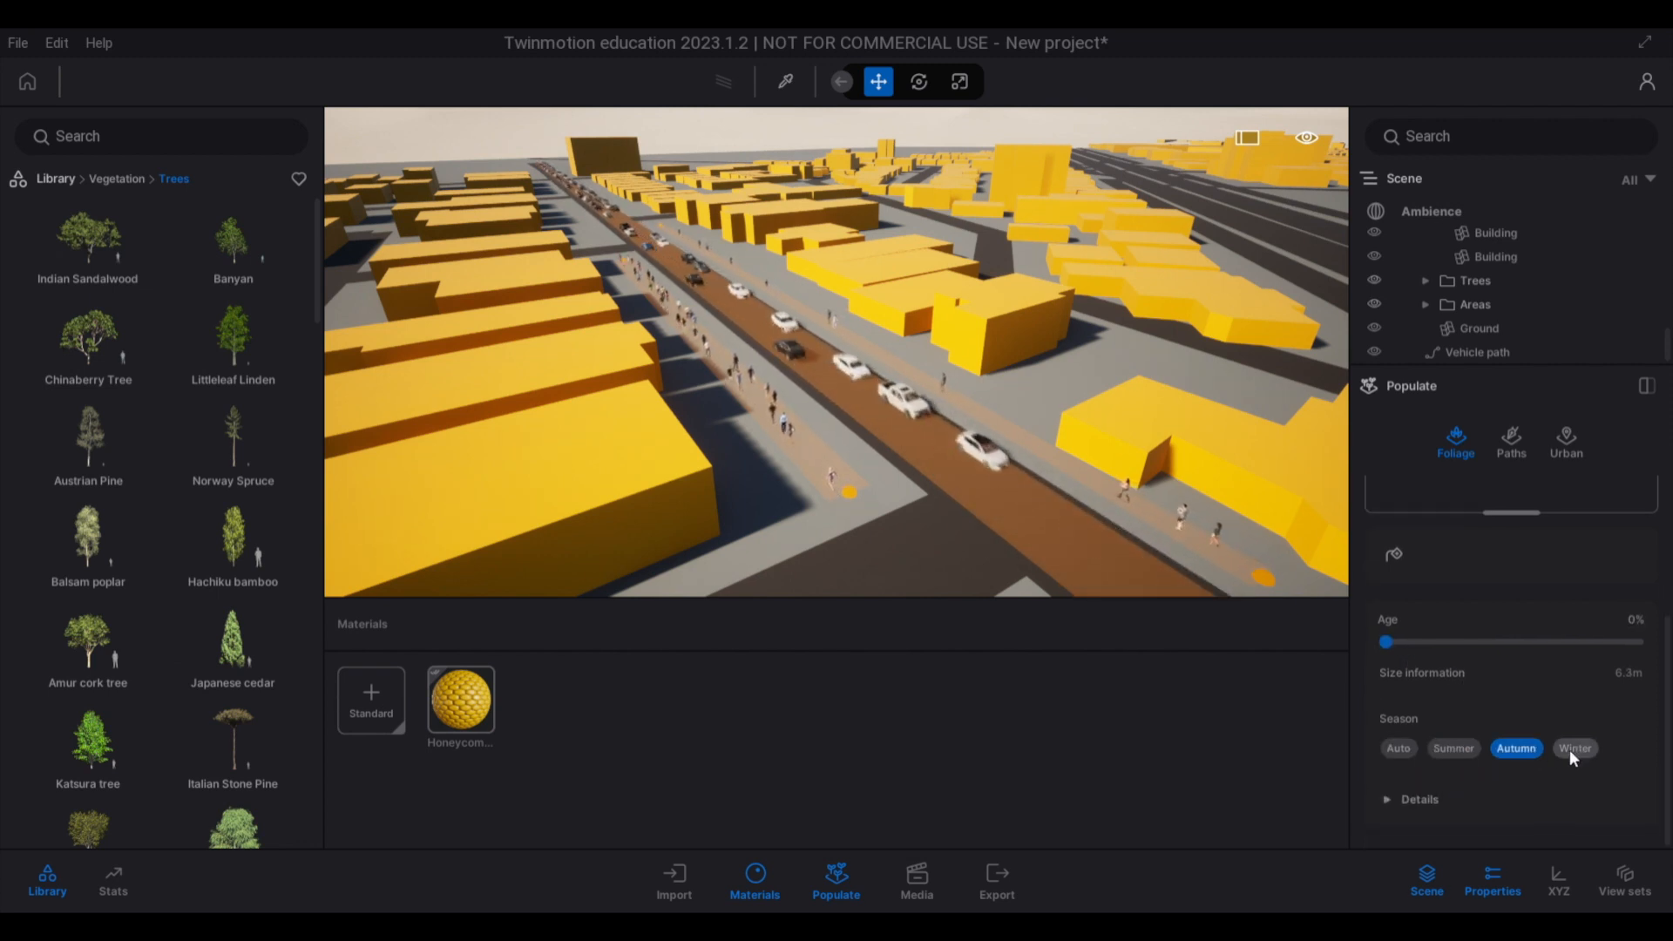
{"action": "left_click", "coordinate": [1518, 748]}
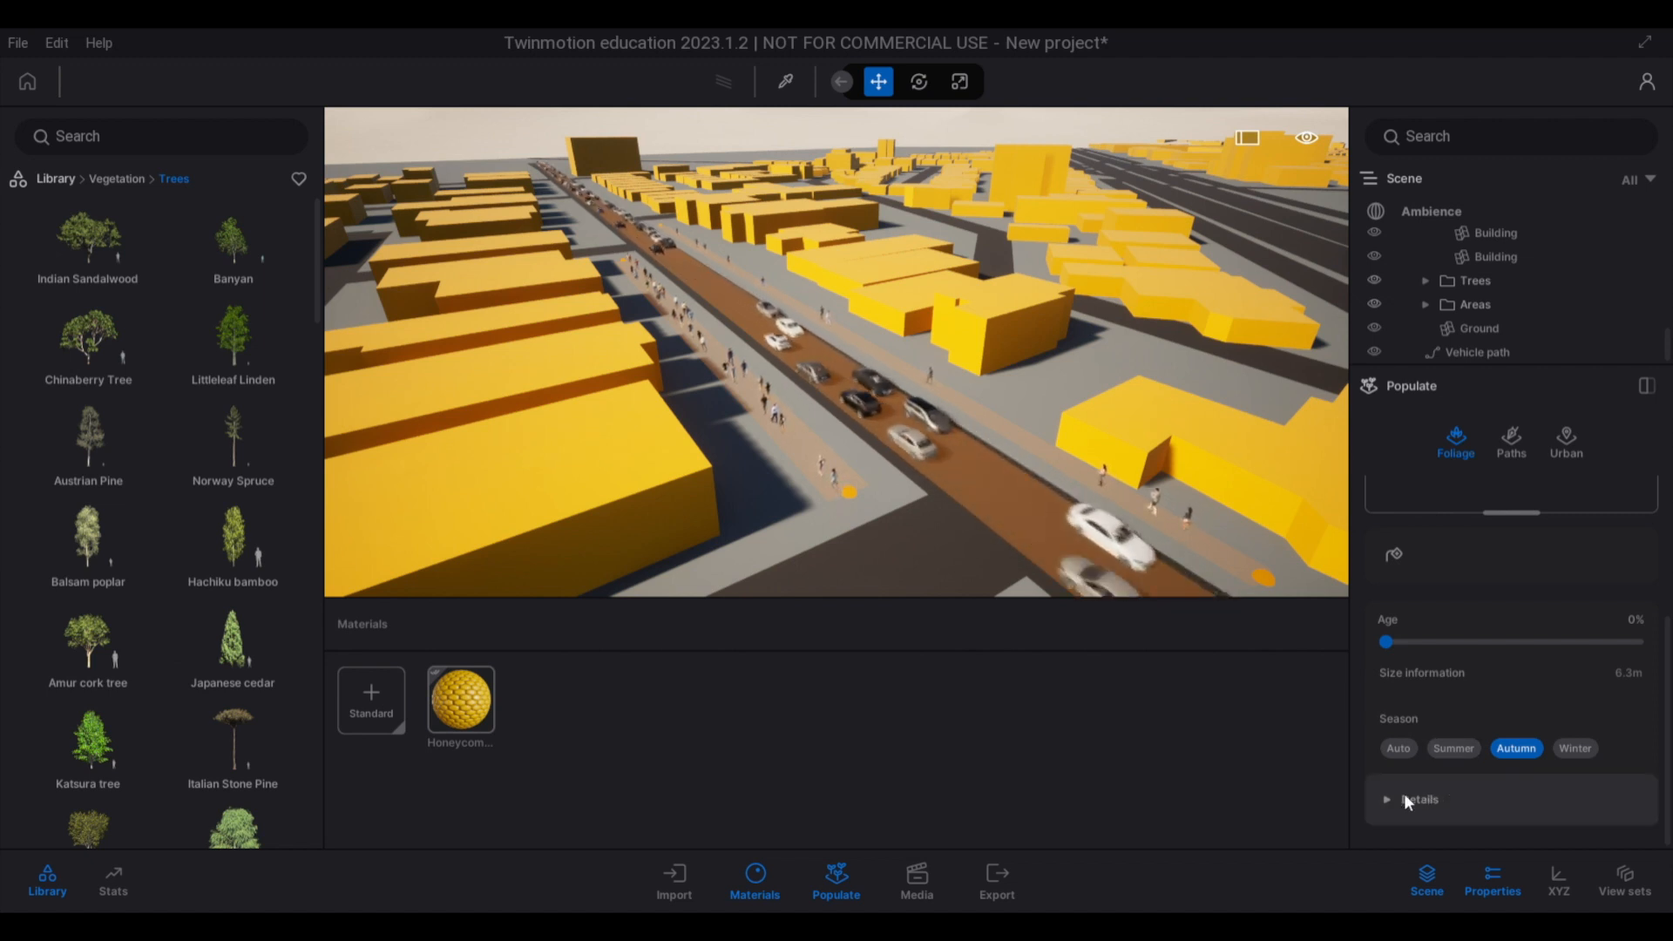
{"action": "left_click", "coordinate": [1450, 749]}
{"action": "left_click", "coordinate": [1390, 797]}
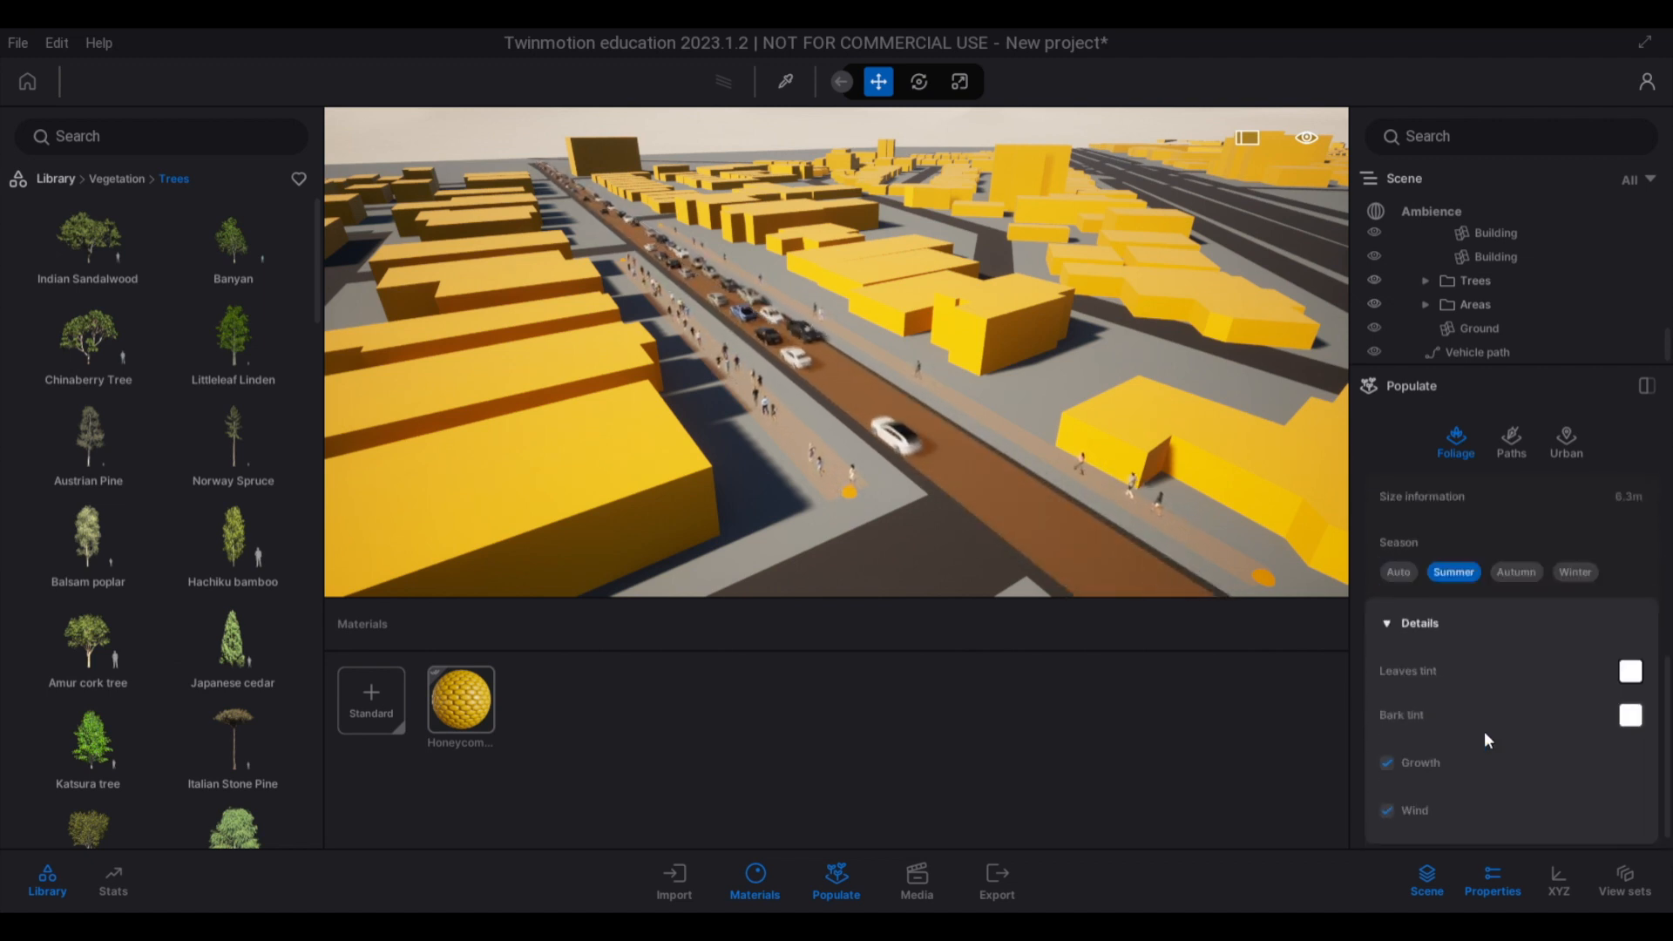
{"action": "scroll", "coordinate": [1458, 723], "scroll_direction": "down", "scroll_amount": 1}
{"action": "left_click", "coordinate": [1388, 605]}
{"action": "scroll", "coordinate": [1487, 631], "scroll_direction": "up", "scroll_amount": 5}
Scatter Chinaberry trees over the ground, road and building surfaces, and remove the scattered trees from them
{"action": "left_click", "coordinate": [1394, 731]}
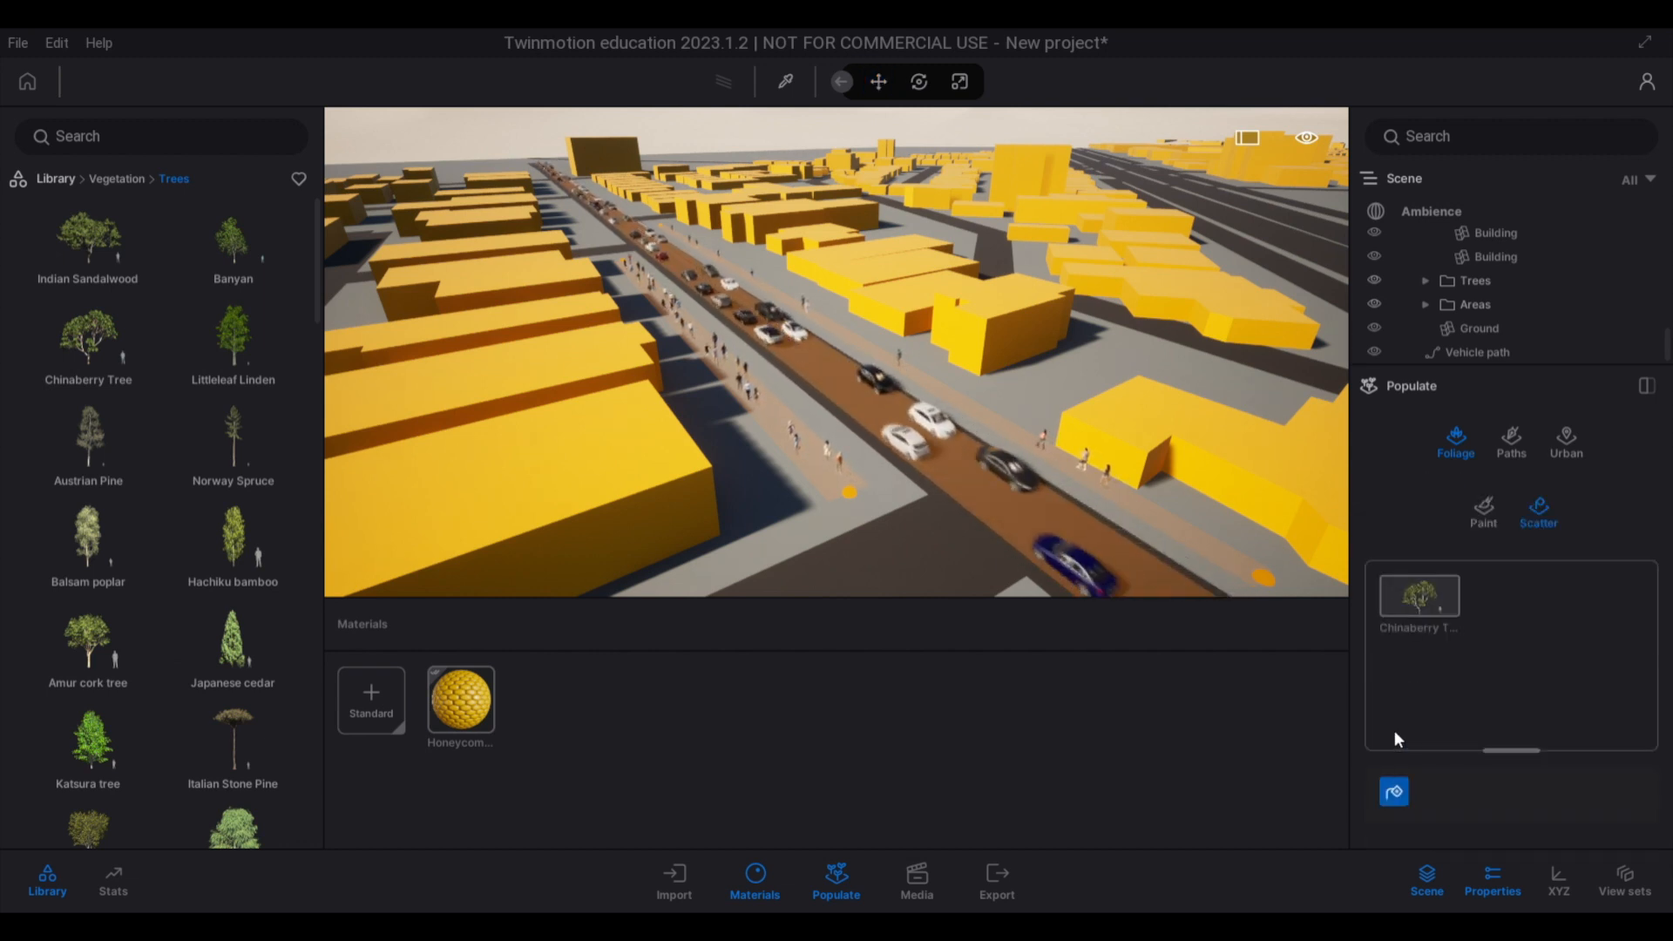
{"action": "left_click", "coordinate": [782, 488]}
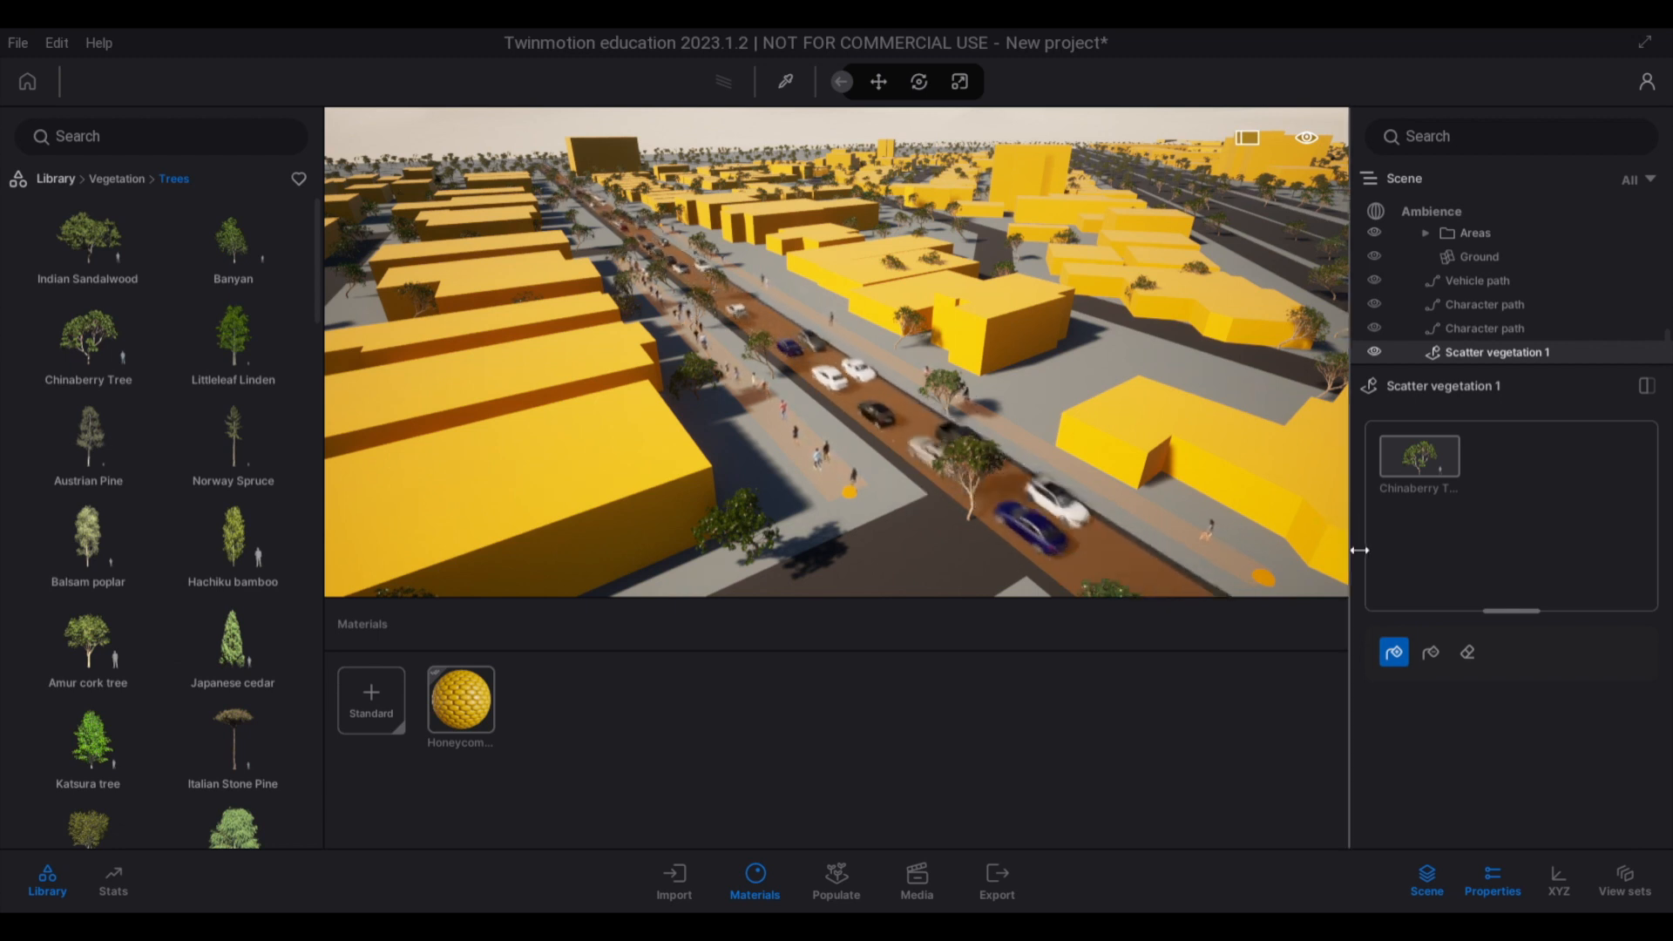
{"action": "left_click", "coordinate": [1431, 651]}
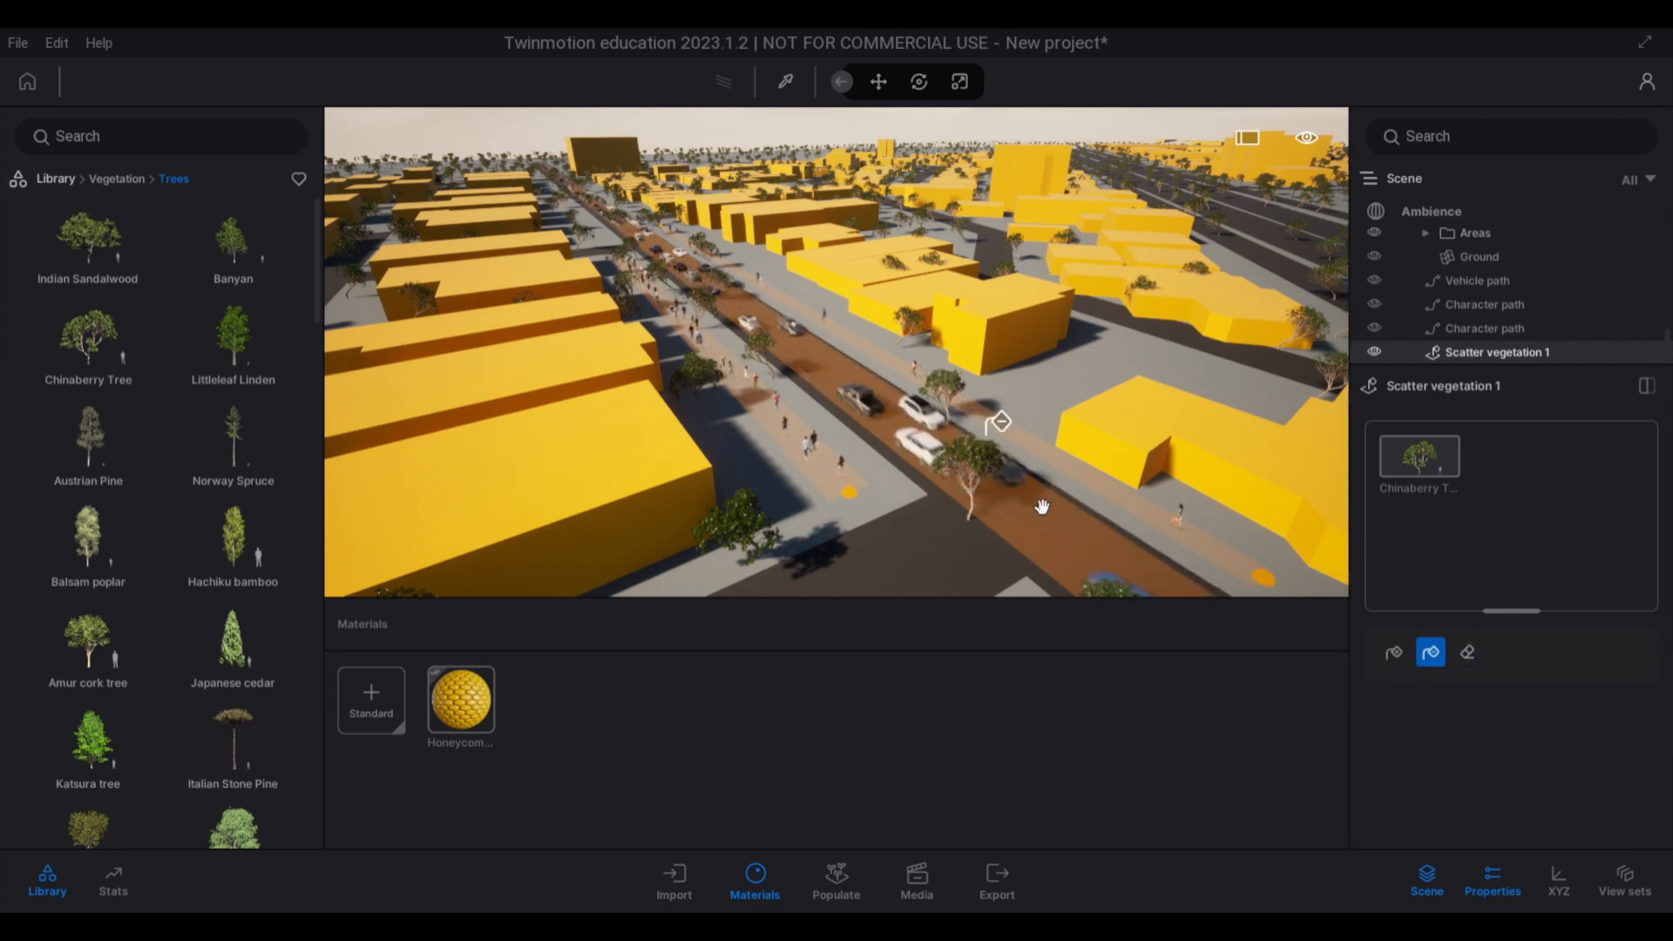
{"action": "left_click", "coordinate": [1031, 409]}
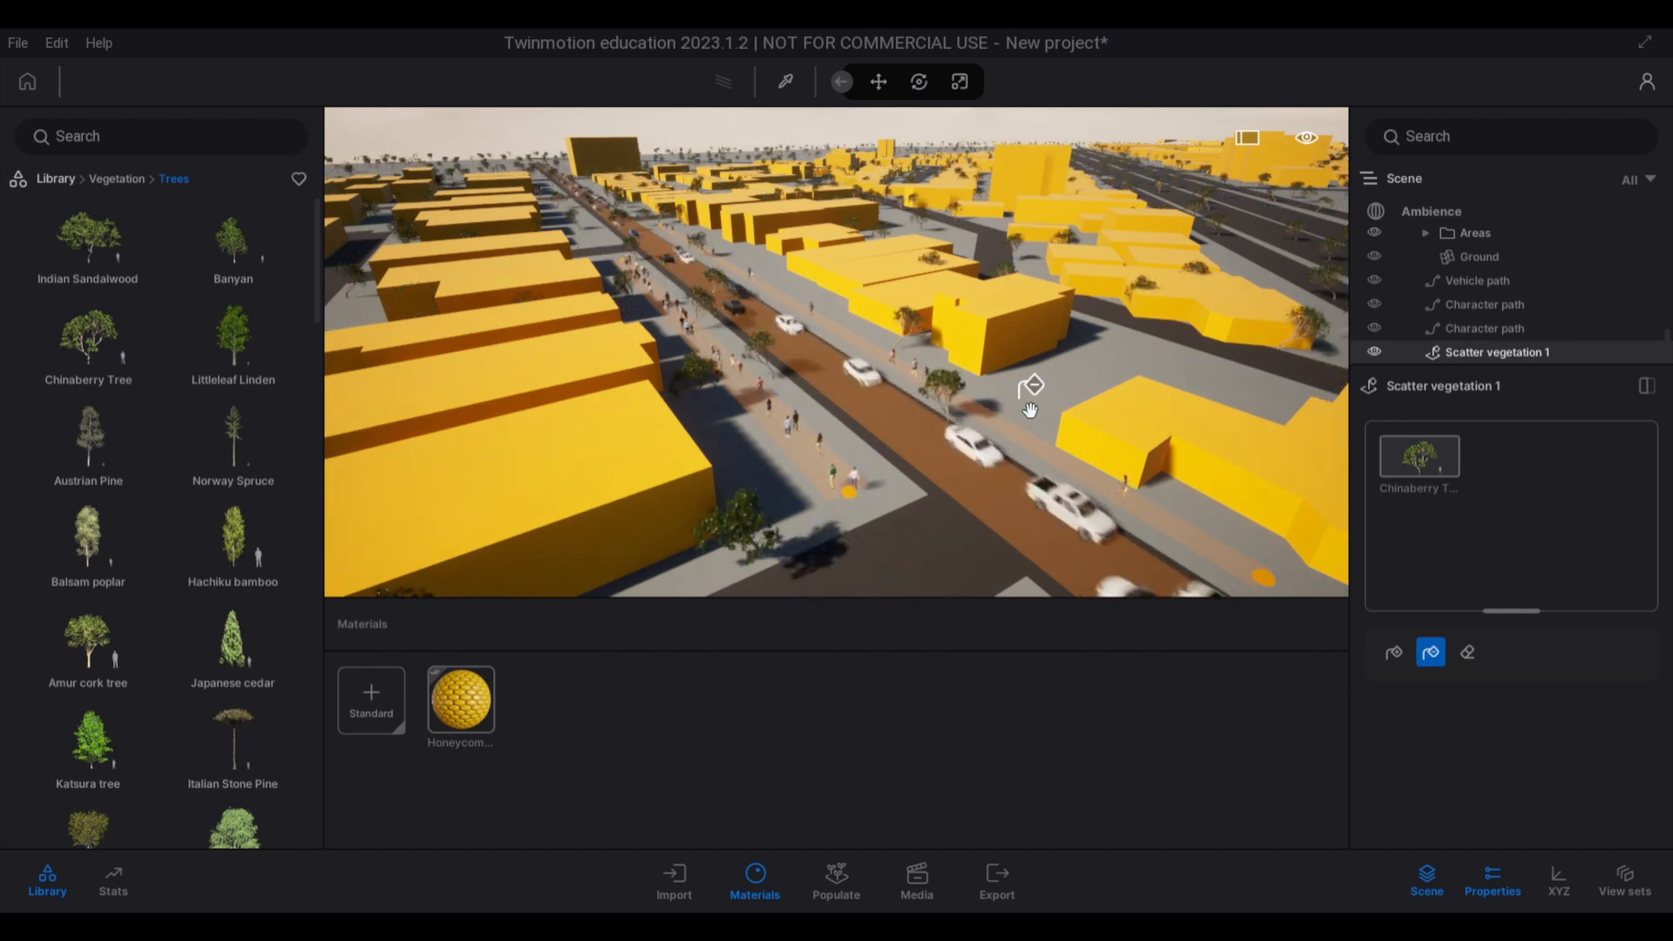
{"action": "left_click", "coordinate": [1030, 409]}
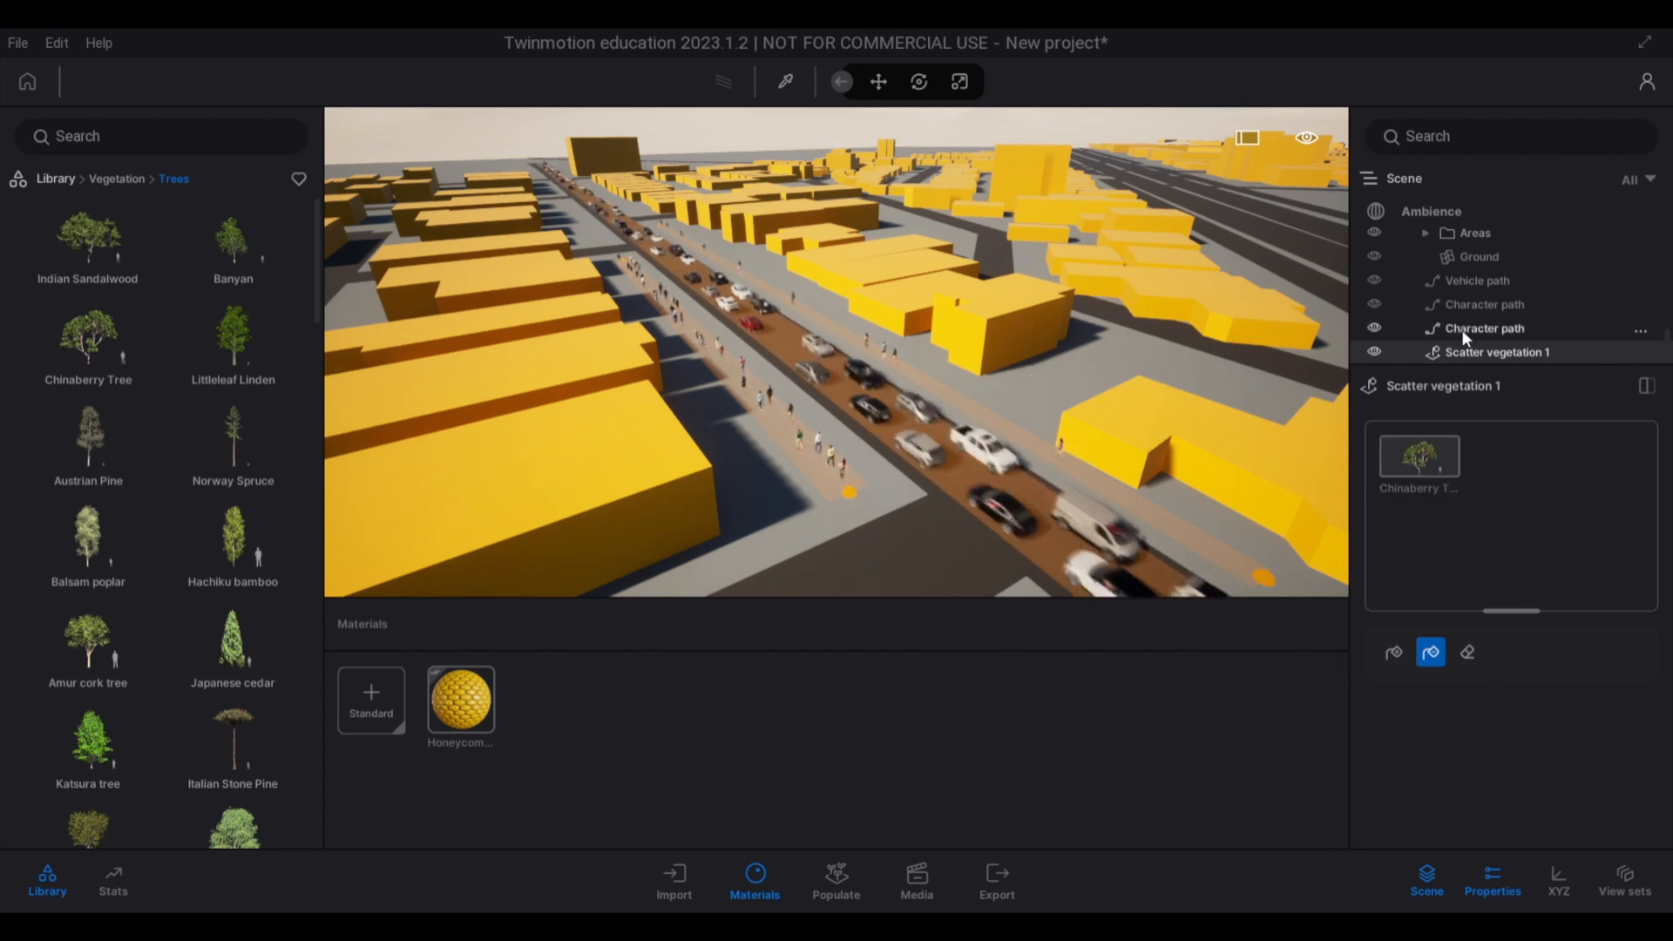
Paint Chinaberry trees with a 10 m diameter brush along both sides of the road and behind the corner building
{"action": "left_click", "coordinate": [837, 876]}
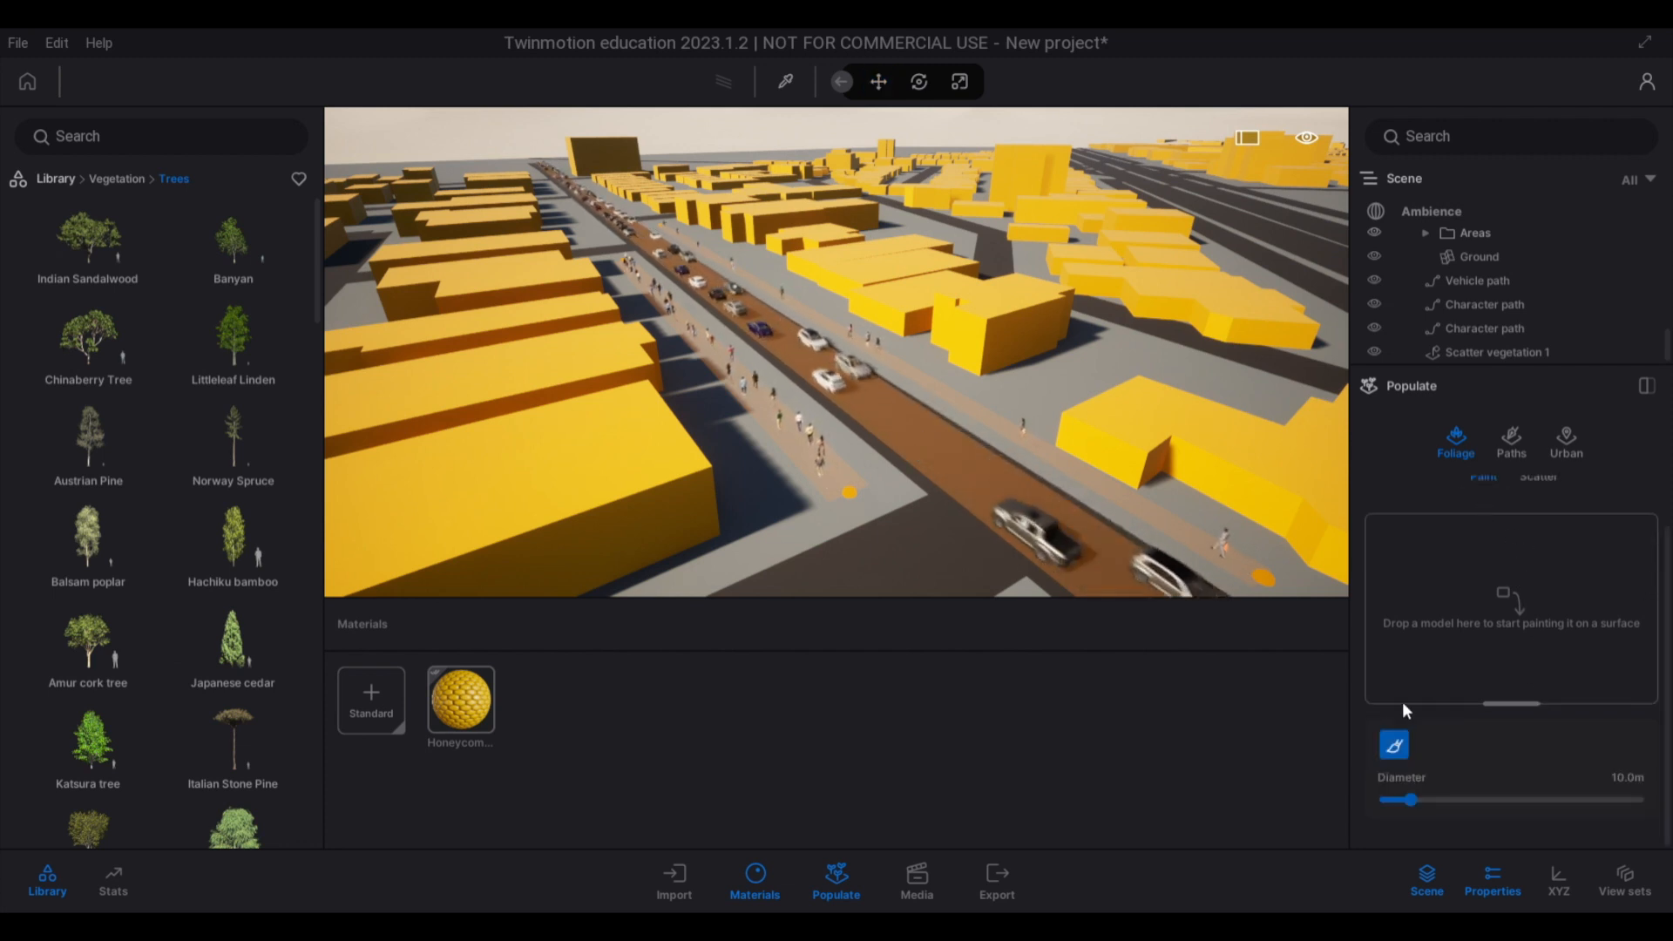
{"action": "mouse_move", "coordinate": [122, 348]}
{"action": "mouse_move", "coordinate": [122, 348]}
{"action": "left_mouse_down"}
{"action": "mouse_move", "coordinate": [1214, 605]}
{"action": "mouse_move", "coordinate": [1475, 636]}
{"action": "left_mouse_up"}
{"action": "left_click_drag", "start_coordinate": [983, 406], "coordinate": [713, 237]}
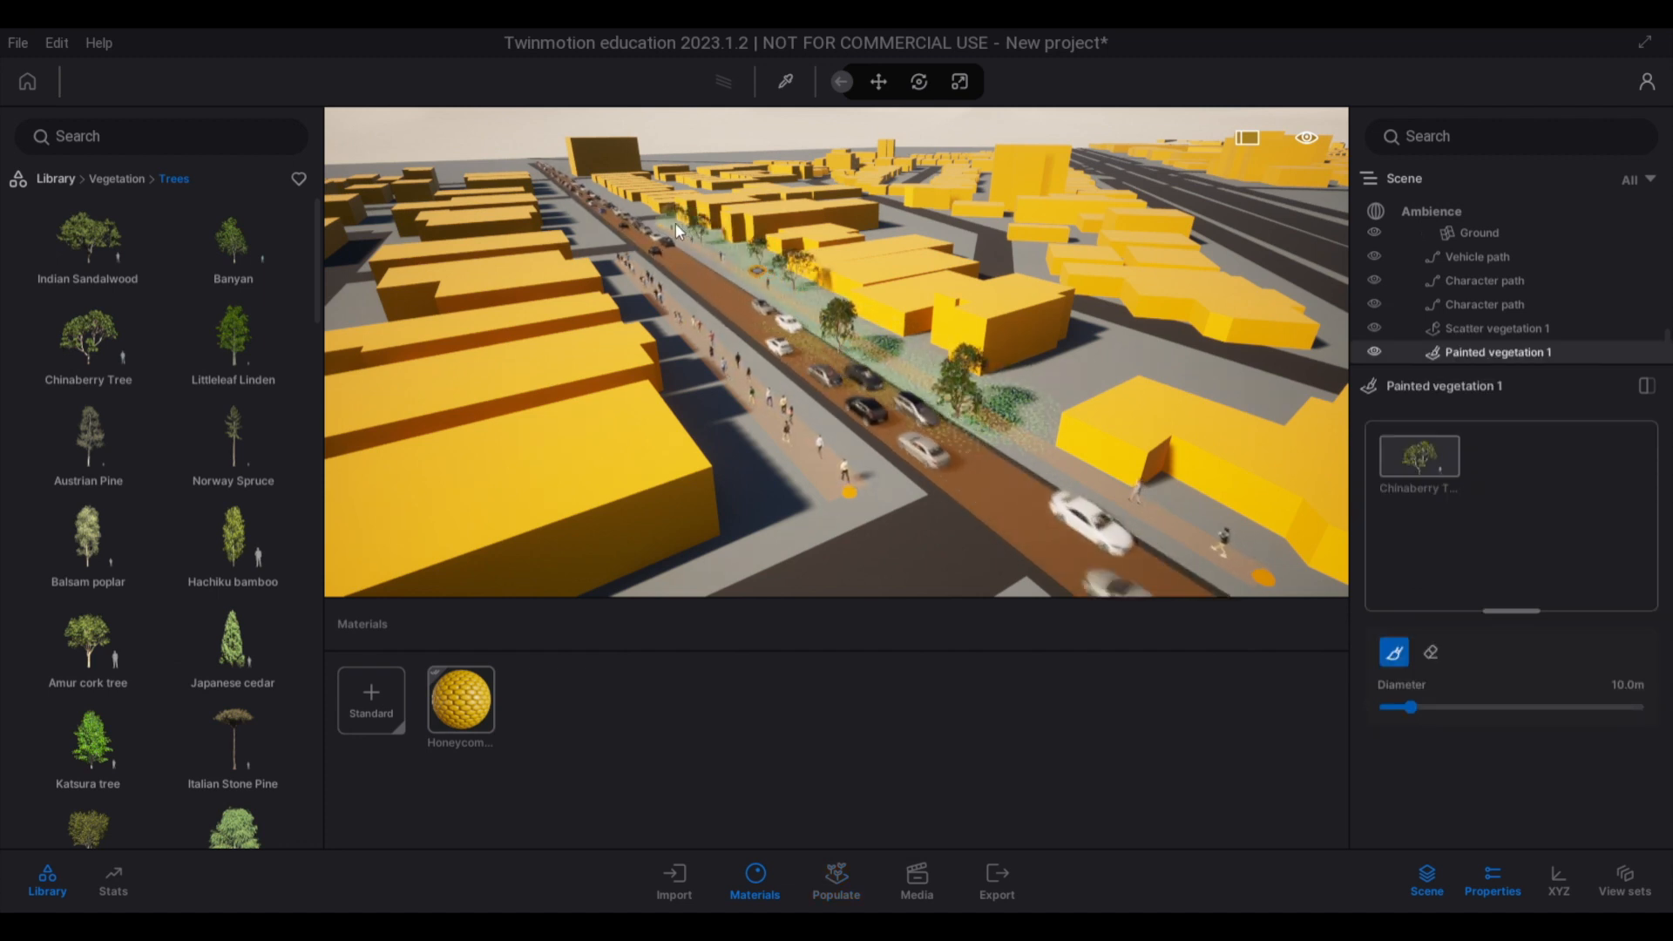
{"action": "mouse_move", "coordinate": [750, 443]}
{"action": "left_mouse_down"}
{"action": "mouse_move", "coordinate": [809, 479]}
{"action": "mouse_move", "coordinate": [684, 361]}
{"action": "mouse_move", "coordinate": [536, 171]}
{"action": "left_mouse_up"}
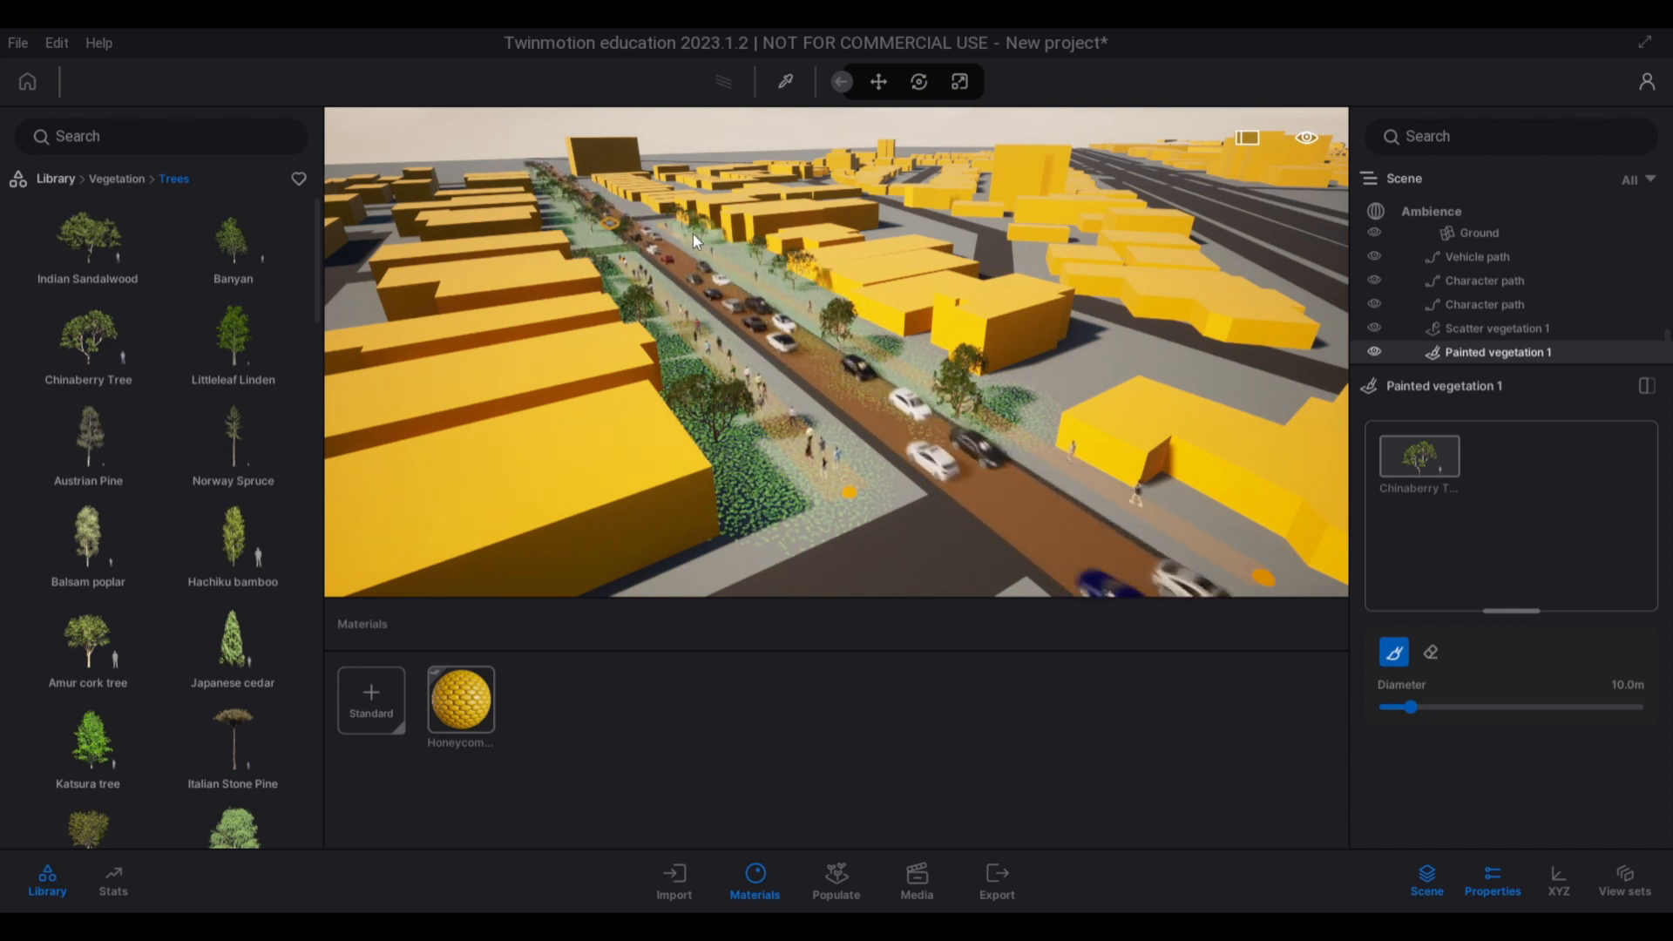
{"action": "mouse_move", "coordinate": [1025, 421]}
{"action": "left_mouse_down"}
{"action": "mouse_move", "coordinate": [1101, 338]}
{"action": "mouse_move", "coordinate": [1247, 395]}
{"action": "left_mouse_up"}
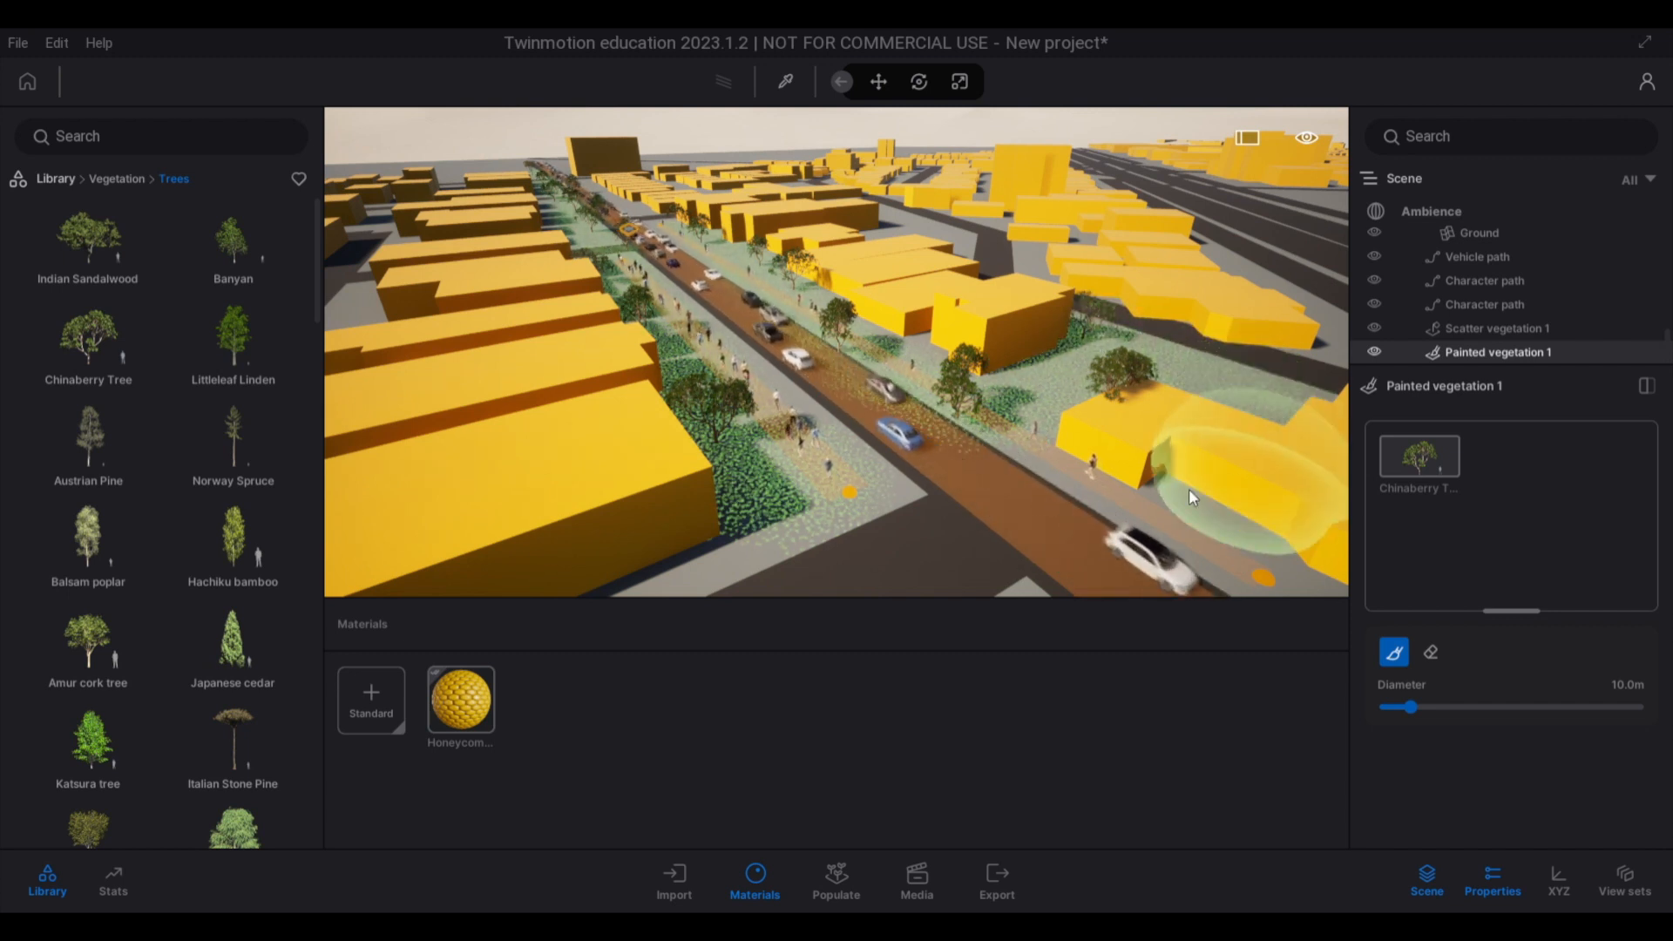
Paint more Chinaberry trees with the 10 m brush along the sidewalk beside the building at the near street intersection
{"action": "scroll", "coordinate": [833, 464], "scroll_direction": "up", "scroll_amount": 3}
{"action": "mouse_move", "coordinate": [749, 520]}
{"action": "left_mouse_down"}
{"action": "mouse_move", "coordinate": [845, 557]}
{"action": "mouse_move", "coordinate": [771, 433]}
{"action": "mouse_move", "coordinate": [519, 186]}
{"action": "left_mouse_up"}
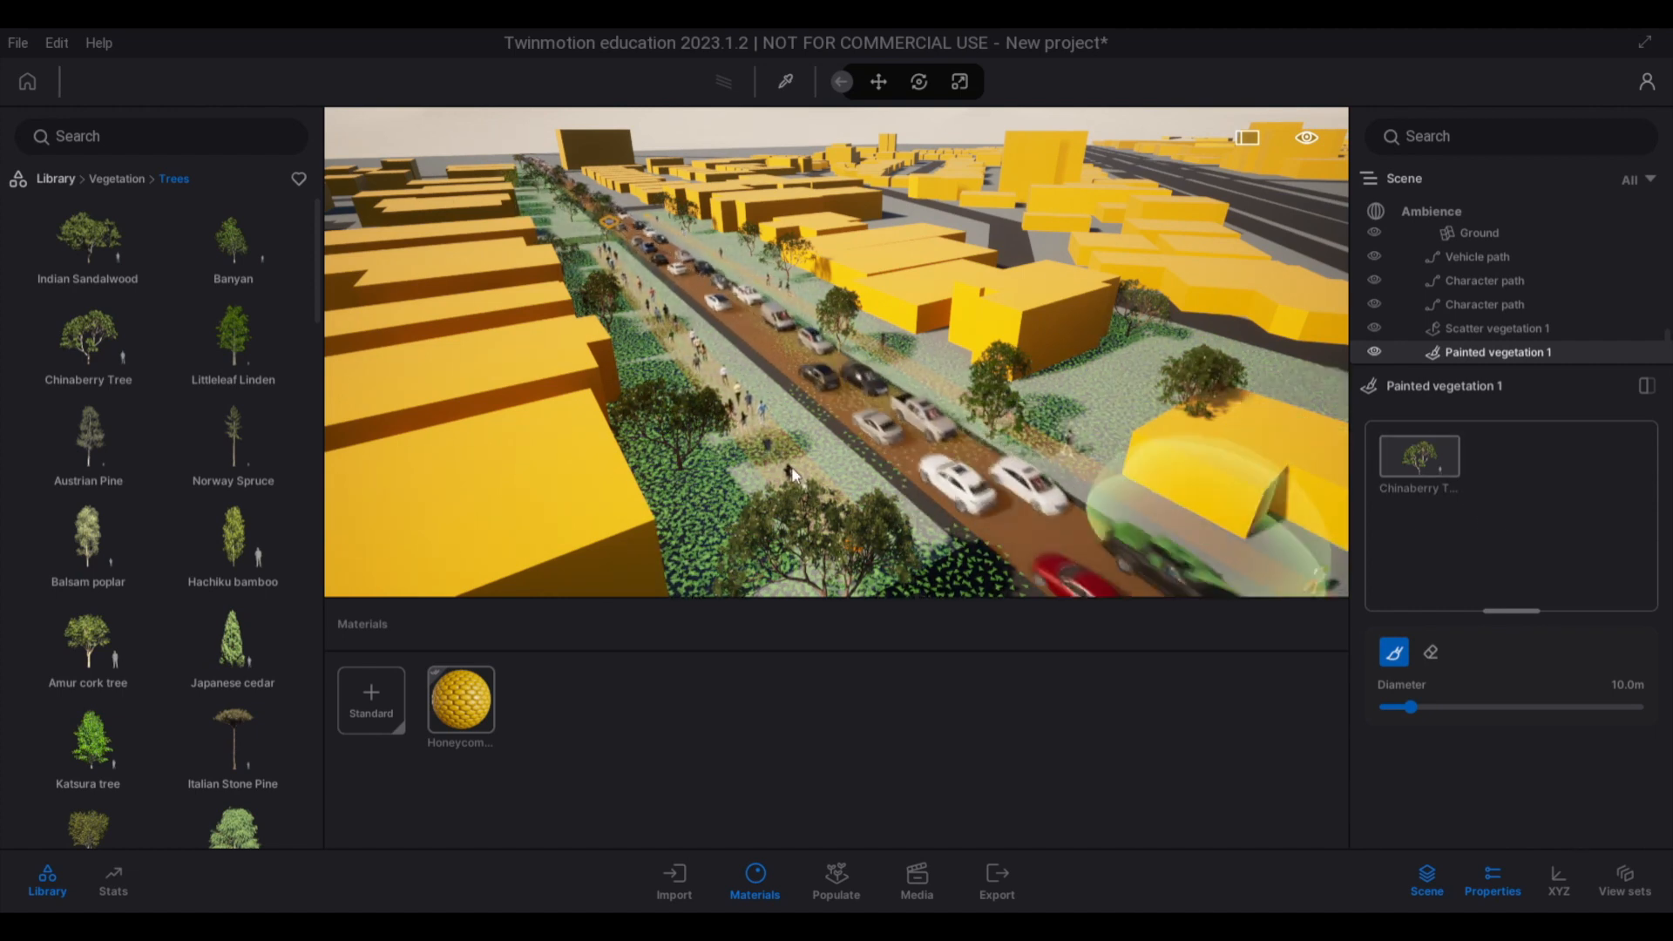
{"action": "scroll", "coordinate": [842, 349], "scroll_direction": "down", "scroll_amount": 4}
{"action": "scroll", "coordinate": [842, 389], "scroll_direction": "down", "scroll_amount": 3}
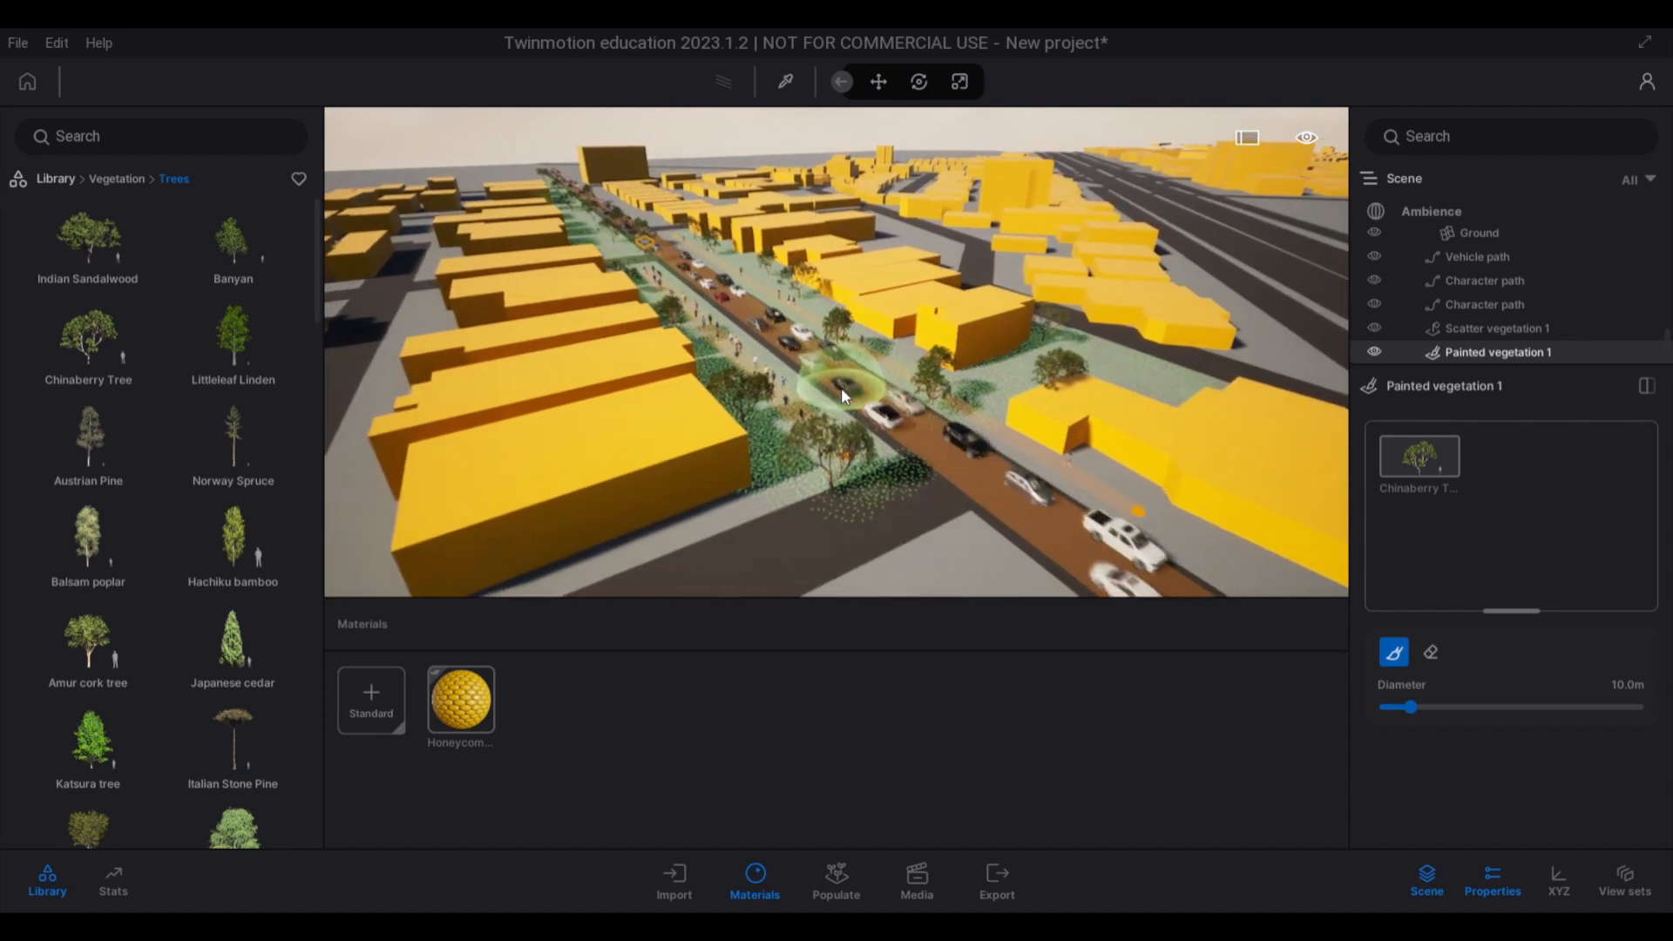
Show the street scene in full screen and set the navigation speed to Drive speed 5
{"action": "left_click", "coordinate": [1248, 138]}
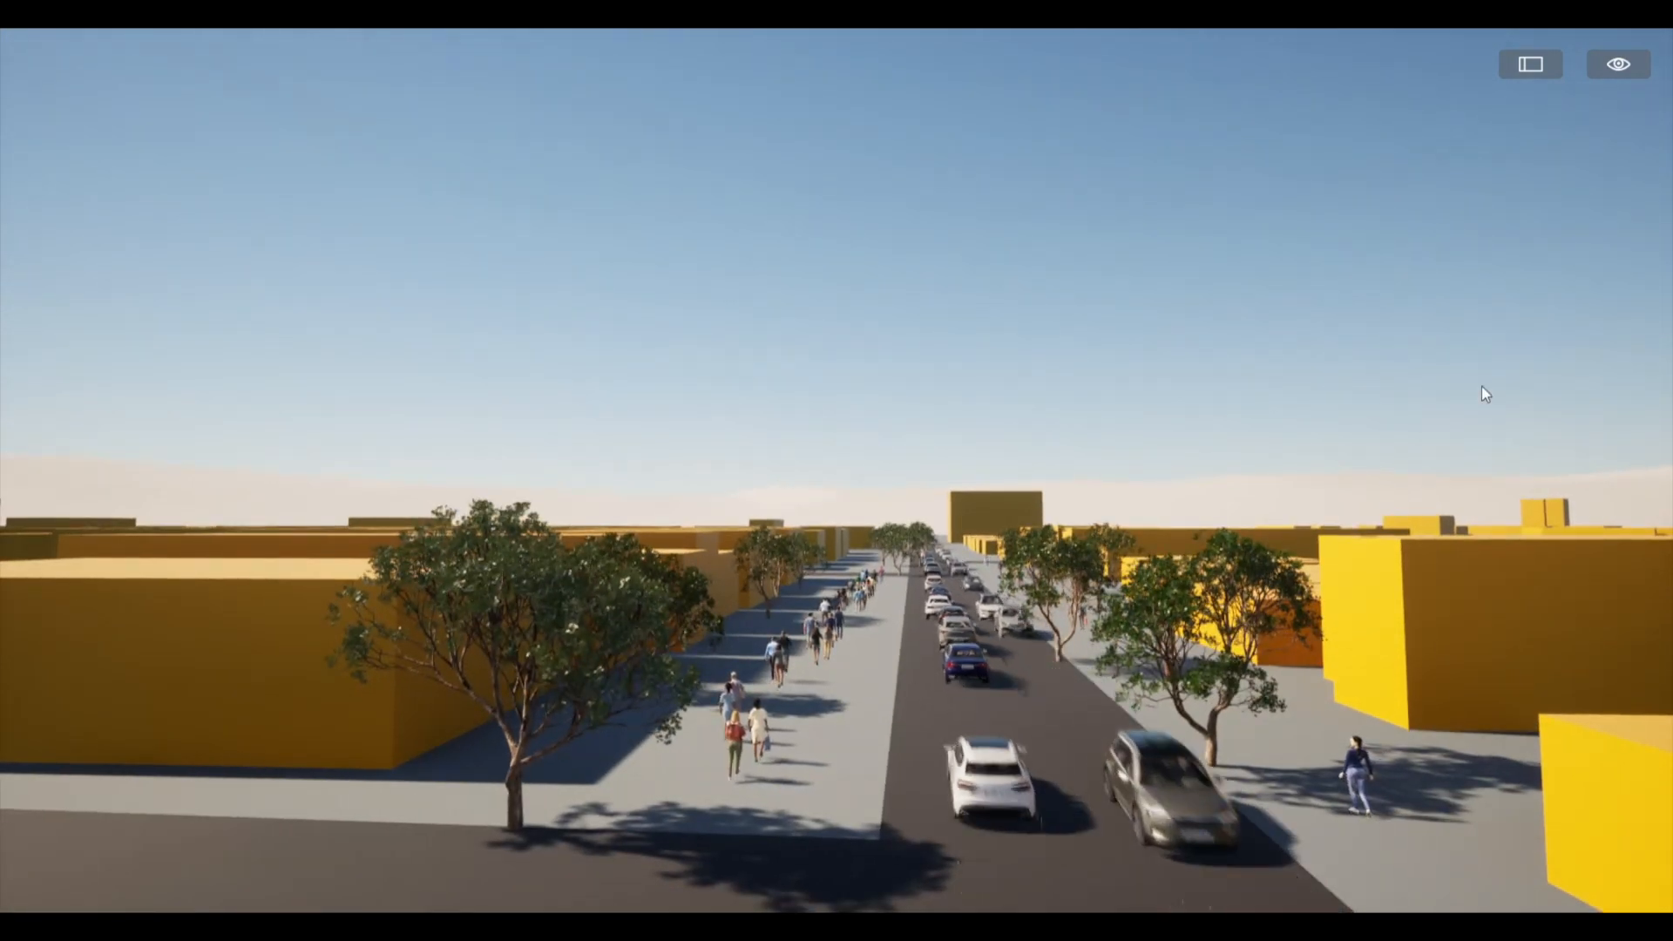
{"action": "left_click", "coordinate": [1602, 68]}
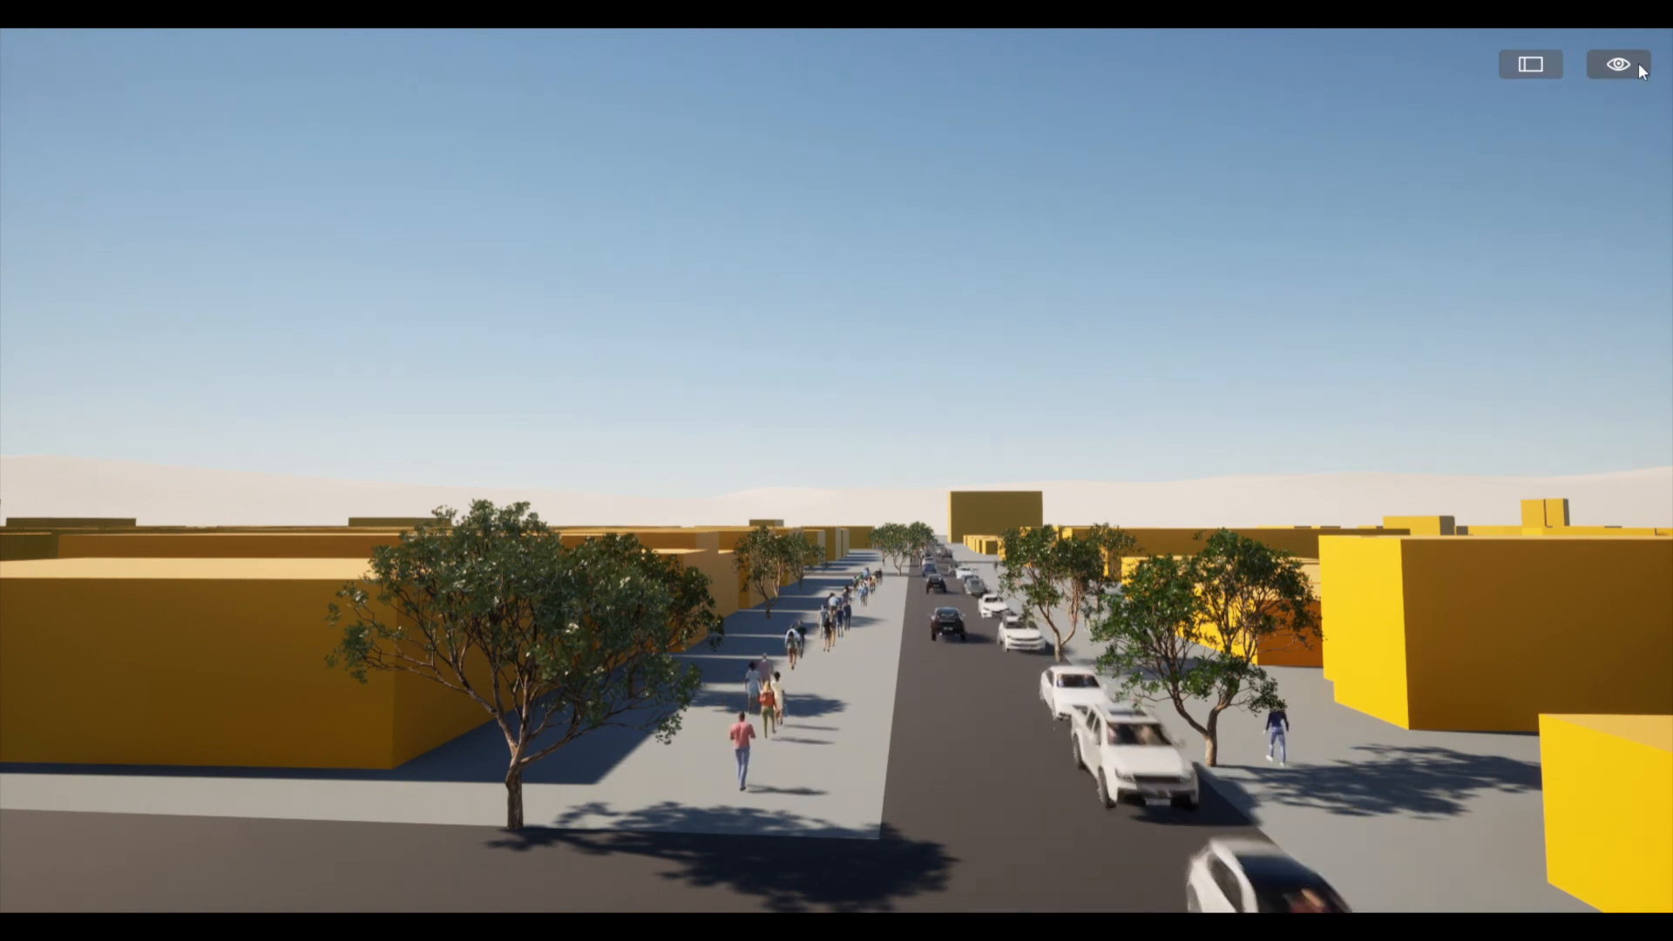
{"action": "mouse_move", "coordinate": [1638, 62]}
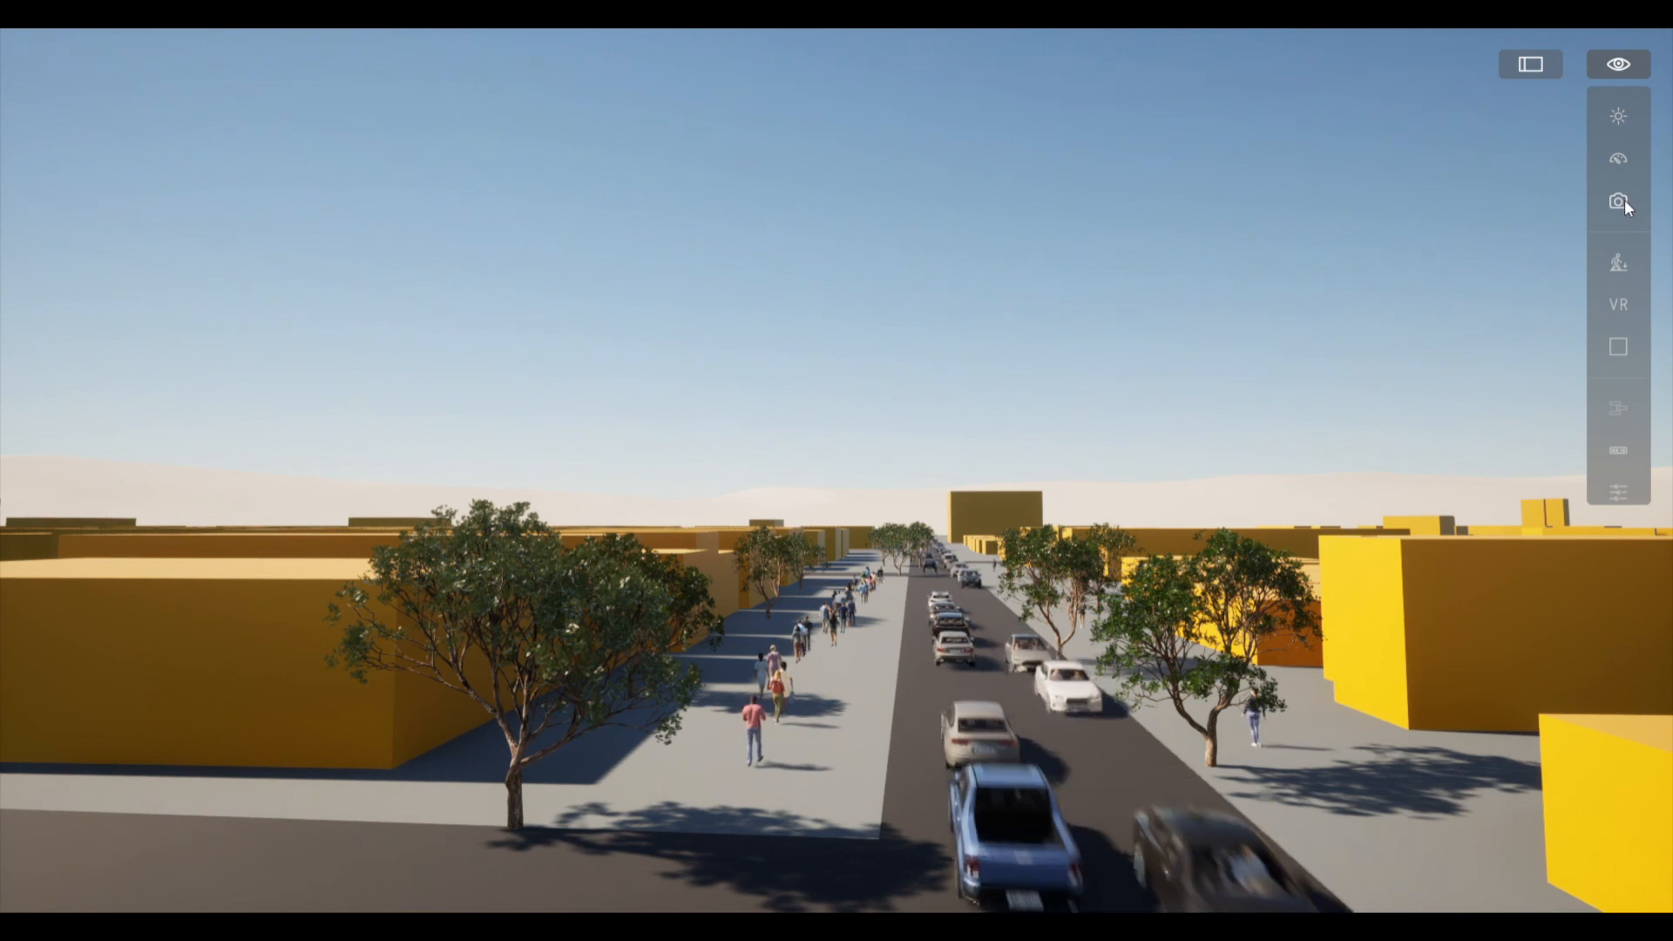
{"action": "mouse_move", "coordinate": [1613, 159]}
{"action": "left_click", "coordinate": [1513, 191]}
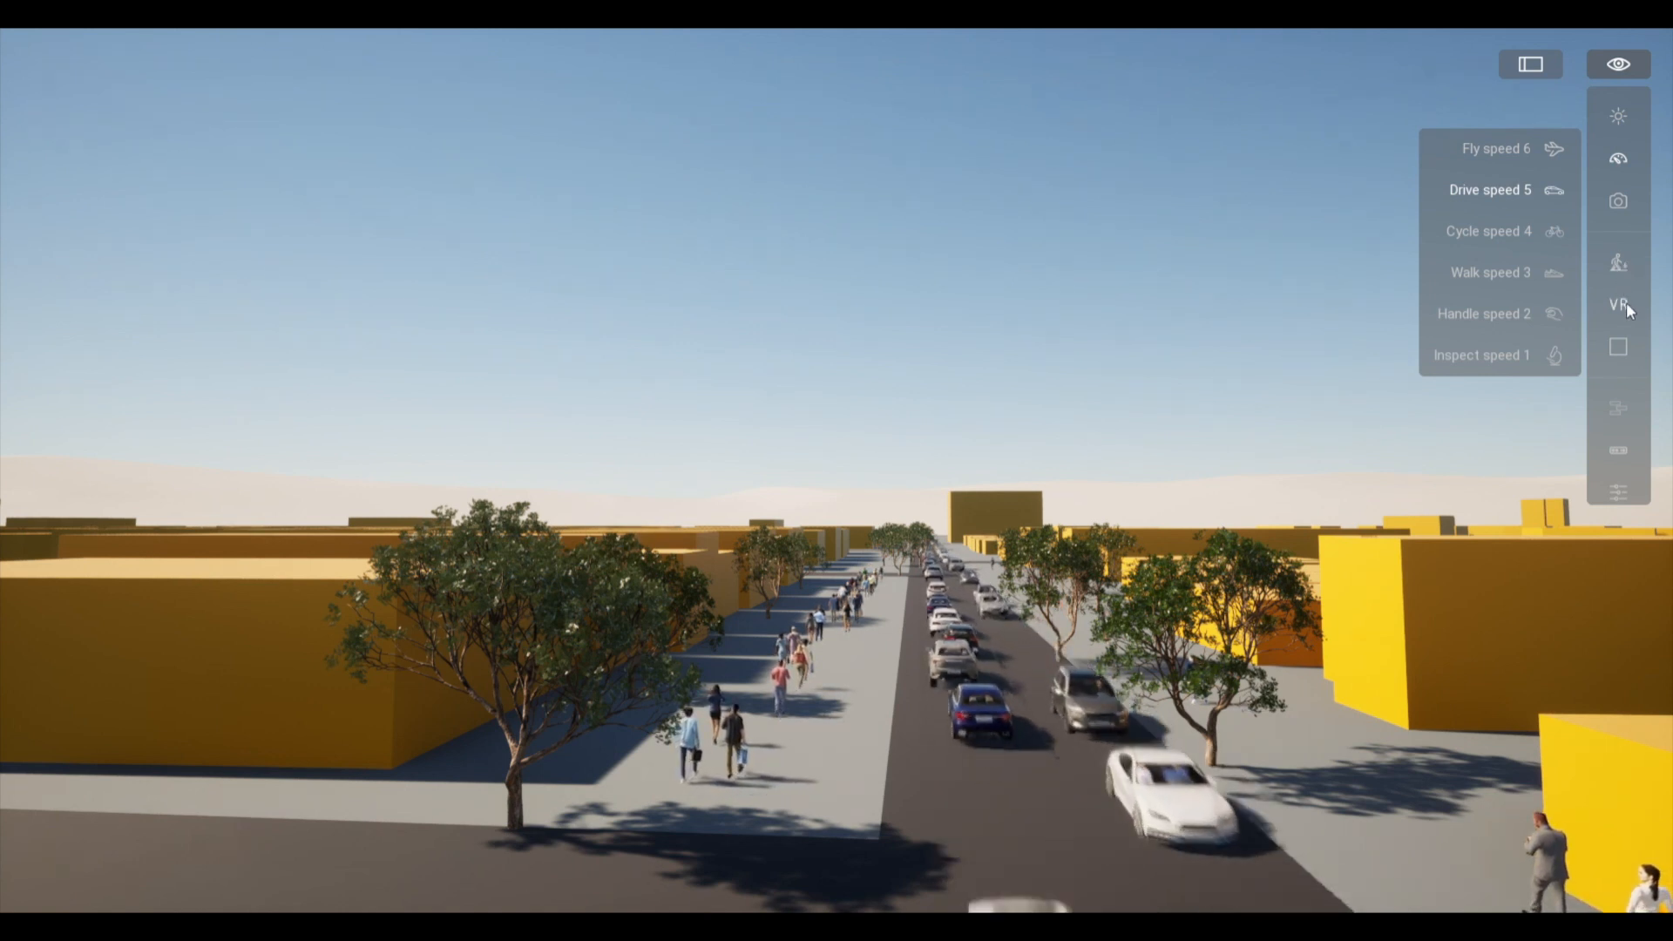
Display the full-screen street scene in the Flat outline style
{"action": "mouse_move", "coordinate": [1624, 348]}
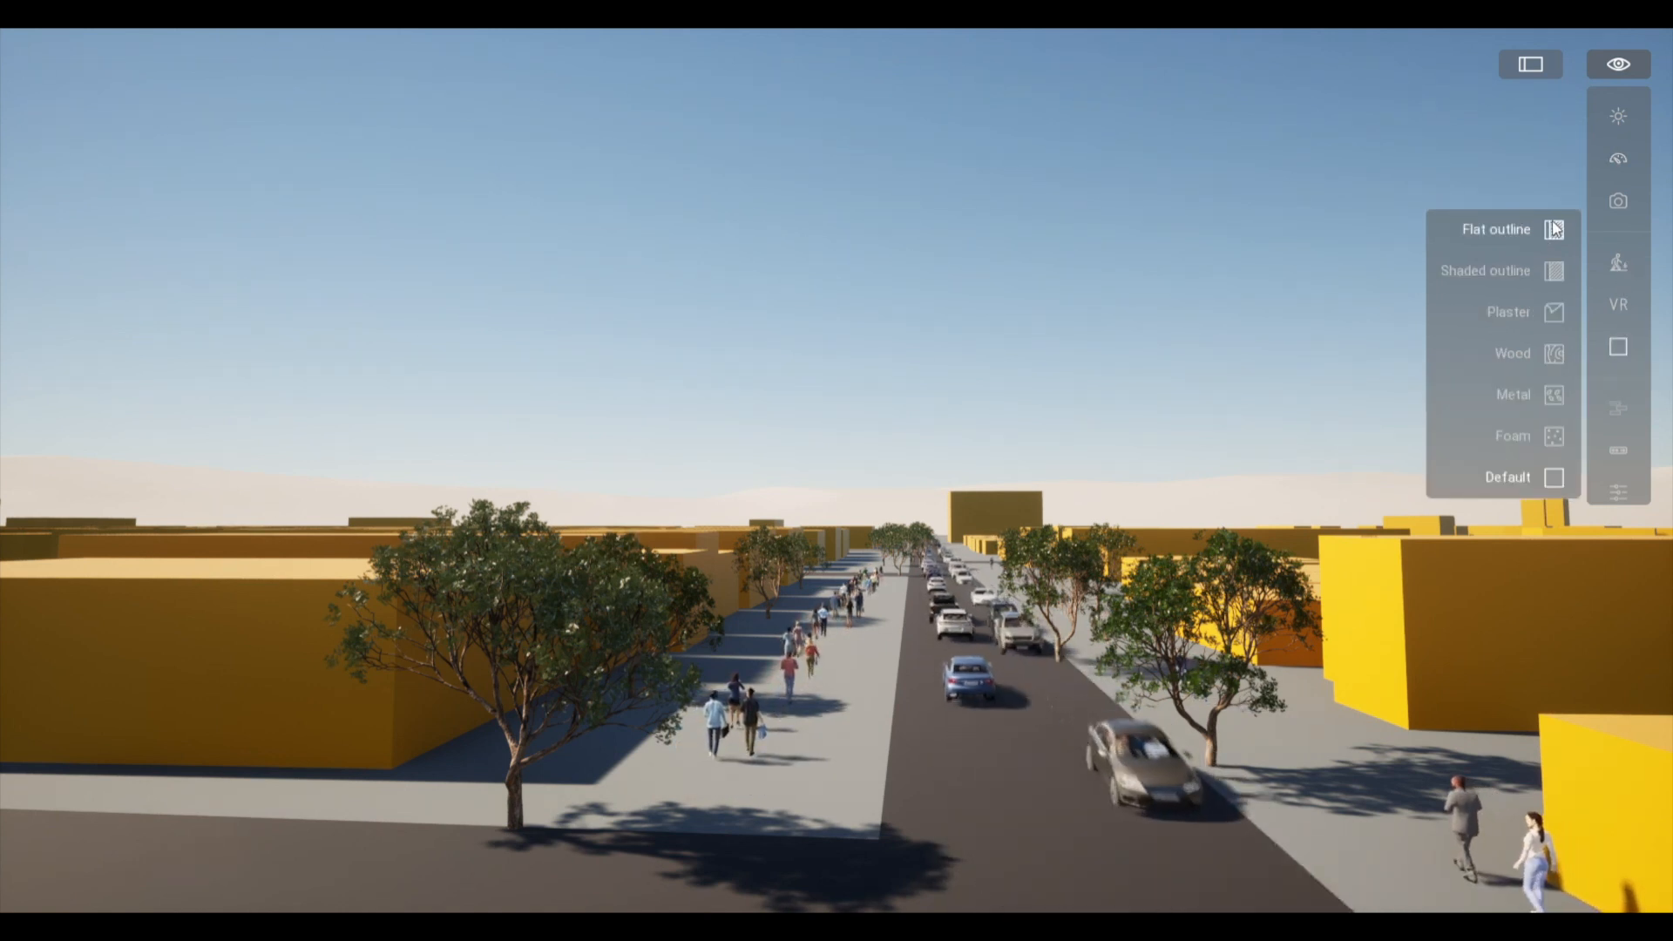
{"action": "left_click", "coordinate": [1516, 229]}
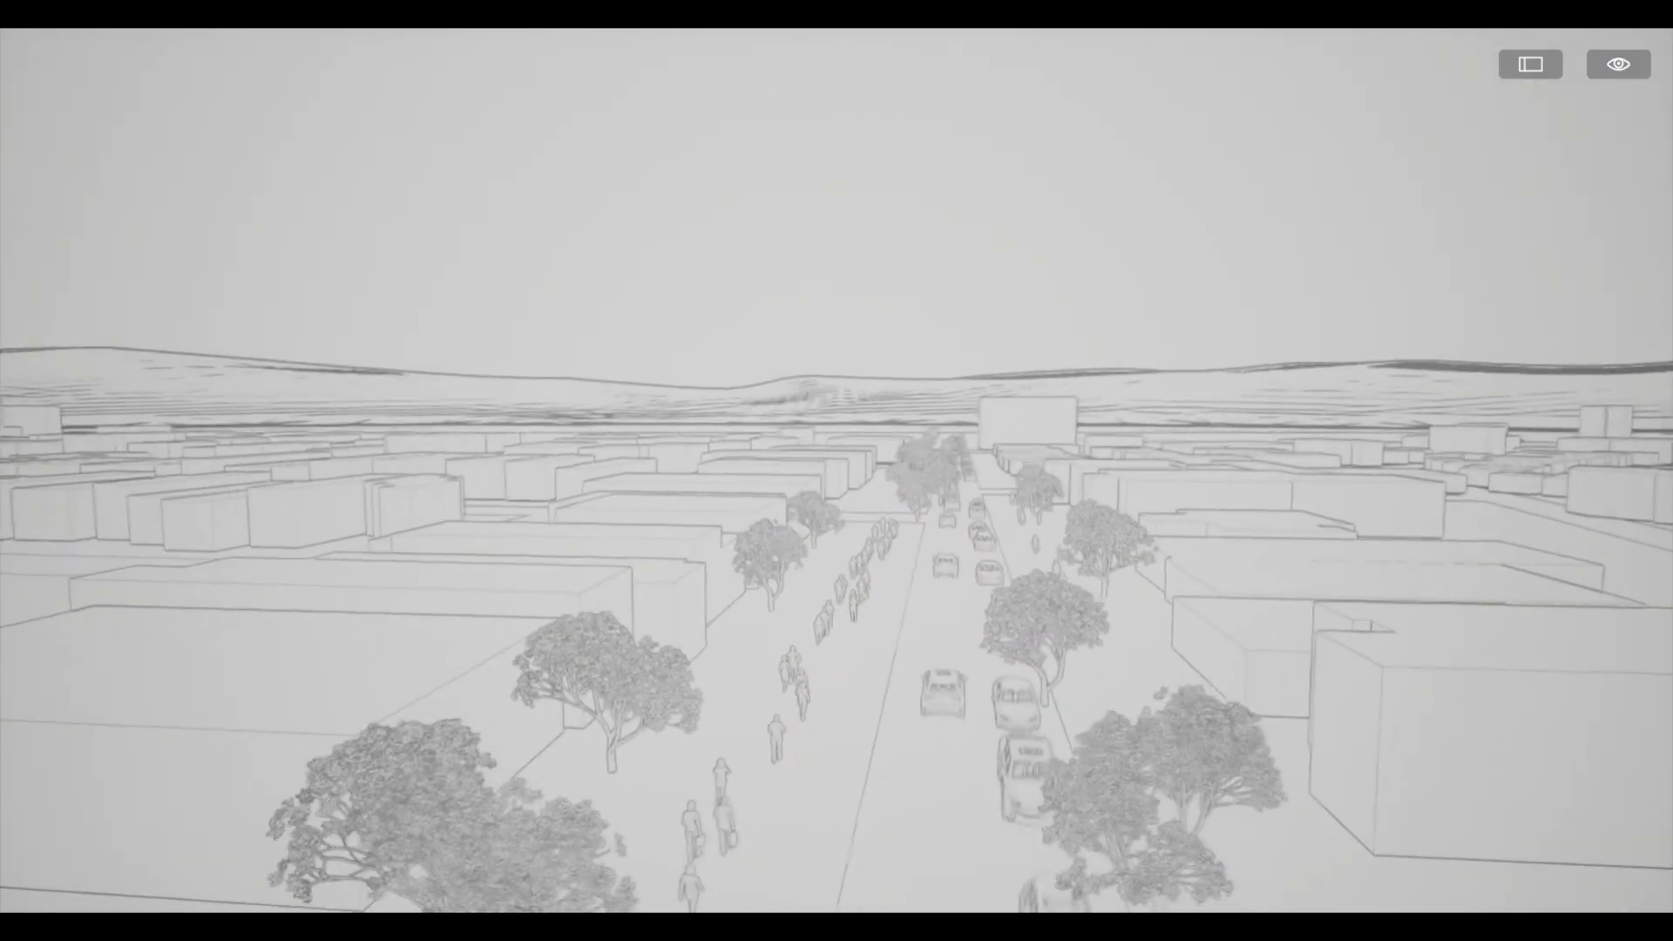